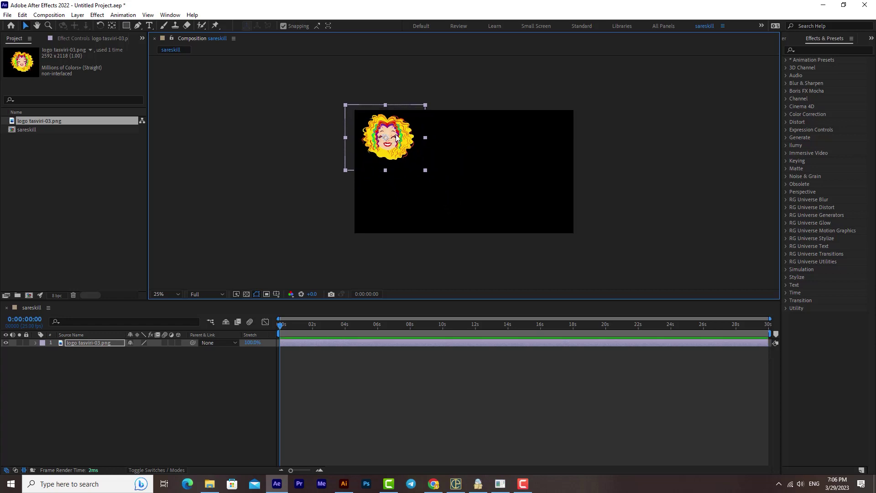
Step: Enlarge the composition viewer and fit the whole sareskill composition inside it
key(period)
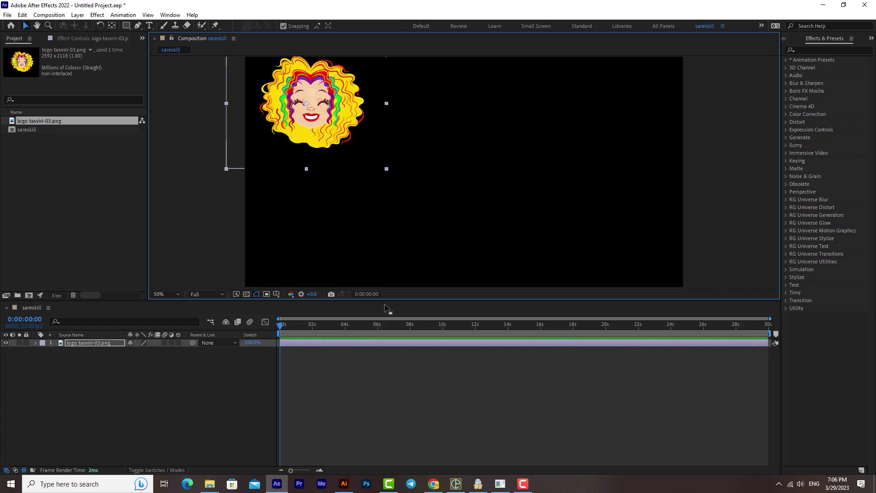
drag(388, 301, 187, 335)
click(177, 327)
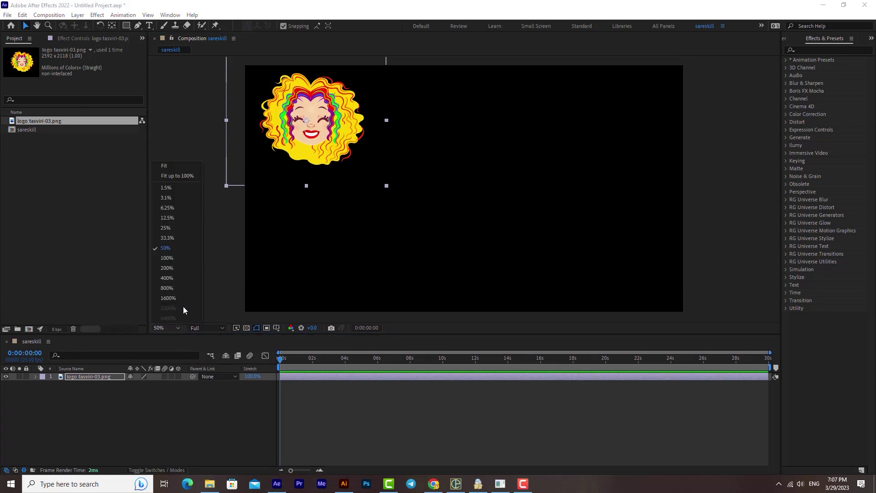
click(176, 168)
mouse_move(333, 140)
mouse_down()
mouse_move(327, 157)
mouse_move(334, 143)
mouse_up()
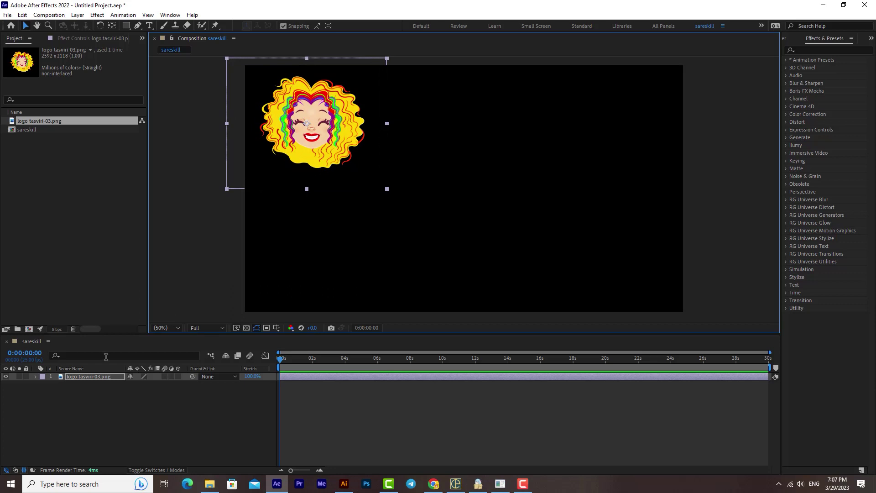
Step: Reveal the logo layer's Position property and set its first keyframe at 0 seconds
click(91, 377)
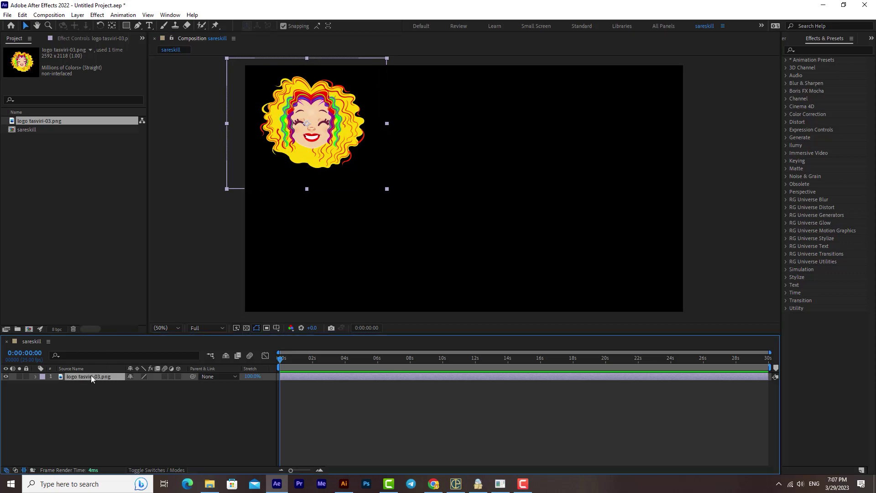
key(p)
mouse_move(280, 360)
mouse_down()
mouse_move(333, 363)
mouse_move(278, 364)
mouse_up()
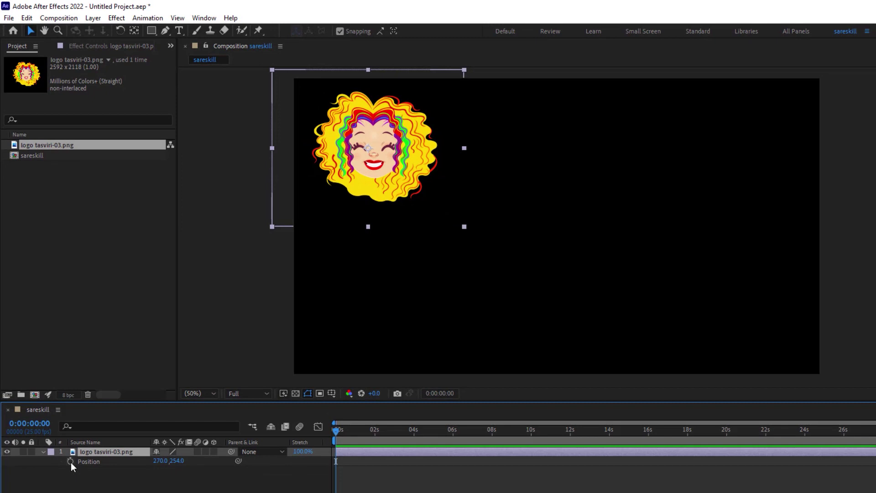
click(70, 463)
Step: Lower the logo to Y 659 at 0:00:02:18 and move the resulting Position keyframe back to about 1.7 seconds
drag(358, 431, 387, 431)
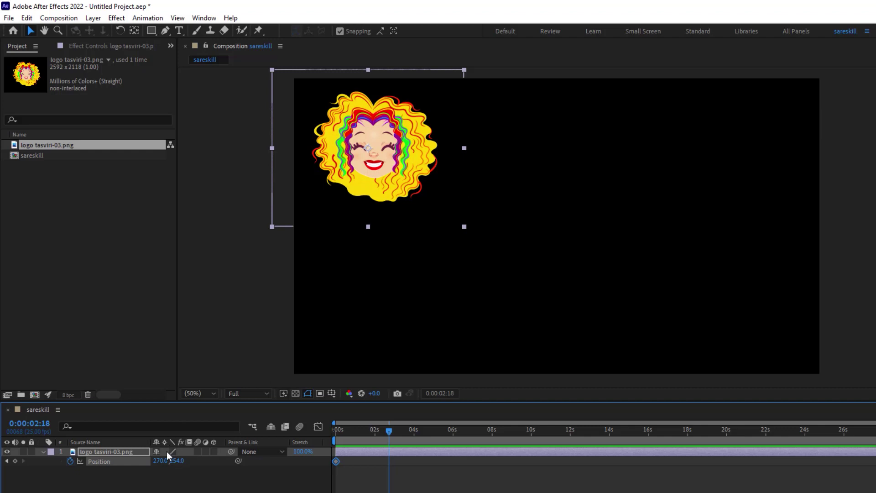
drag(176, 460, 422, 460)
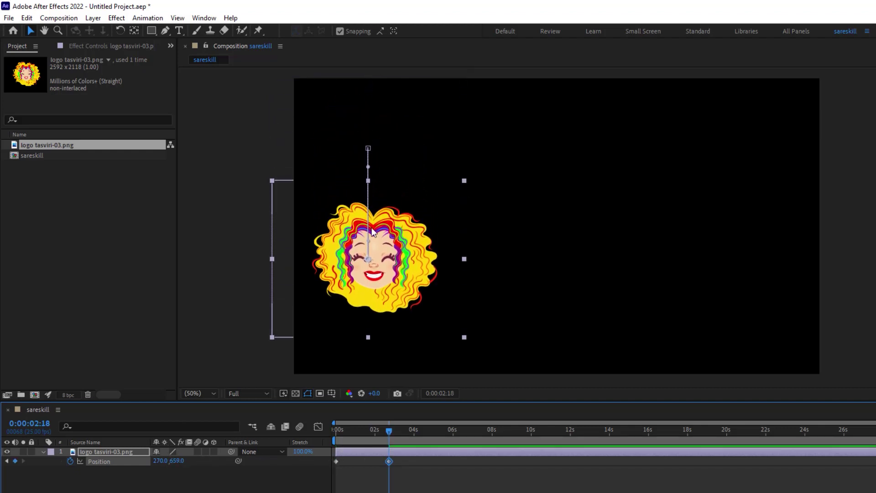
drag(378, 437, 369, 461)
Step: Add four Position keyframes from 0:00:03:17 to about 13.5 seconds, moving the logo up and down across the frame to 1606, 745
drag(382, 432, 407, 429)
drag(374, 261, 519, 159)
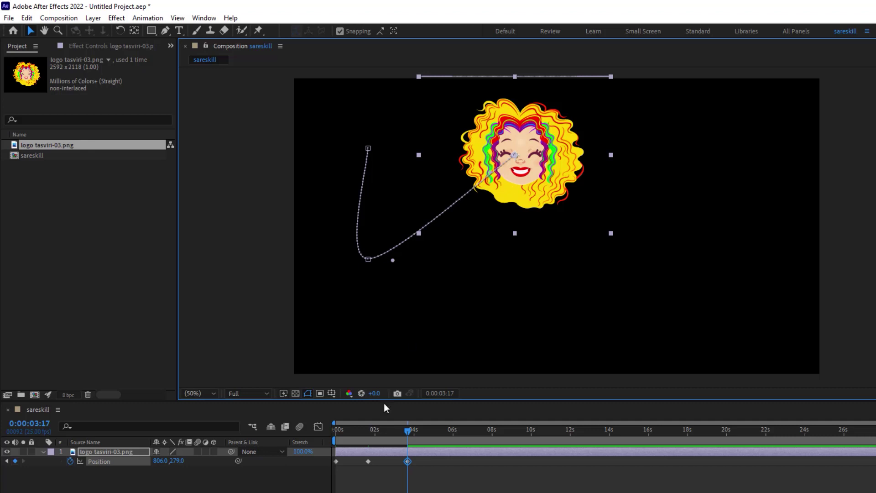
drag(405, 432, 486, 433)
drag(521, 172, 525, 283)
drag(486, 430, 532, 431)
drag(529, 287, 718, 168)
click(598, 430)
drag(597, 430, 599, 430)
drag(653, 167, 737, 285)
Step: Shift the Position keyframes earlier and space them closely, with the last one at 6 seconds
drag(592, 430, 382, 462)
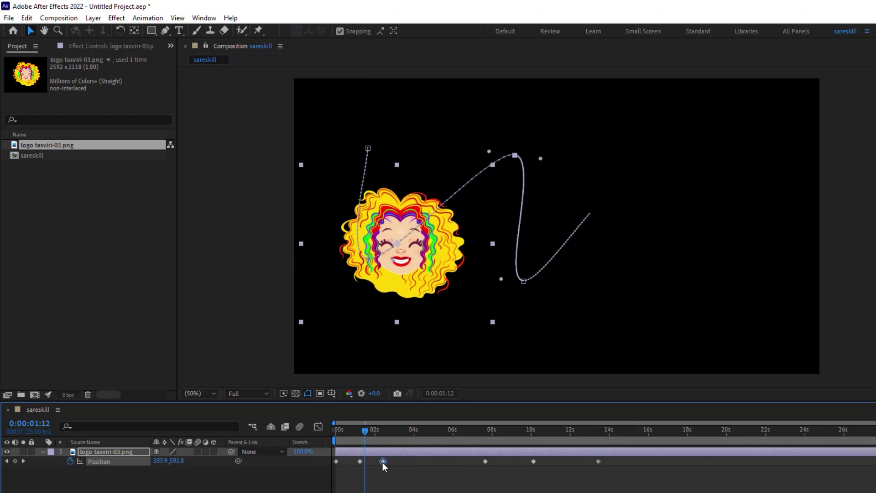
drag(484, 462, 407, 462)
drag(530, 461, 433, 461)
click(598, 461)
drag(597, 461, 451, 466)
Step: Preview the zigzag logo animation from the start and return to the first frame
key(Home)
key(space)
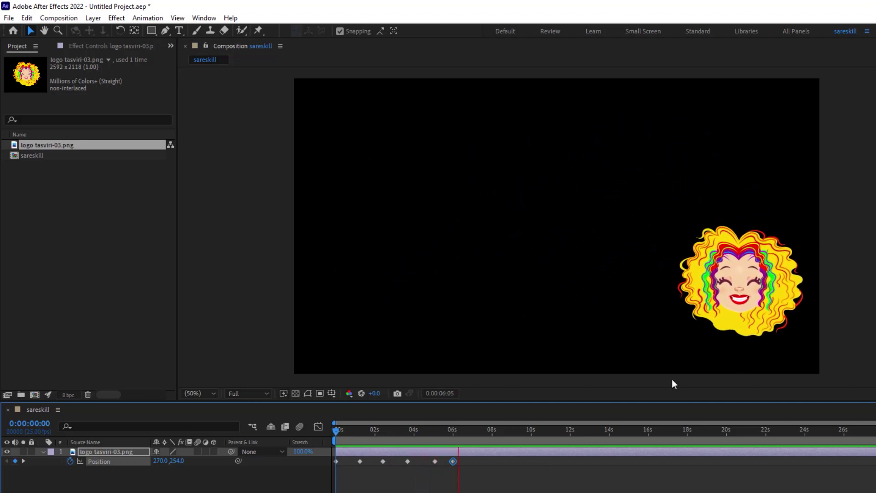
click(476, 439)
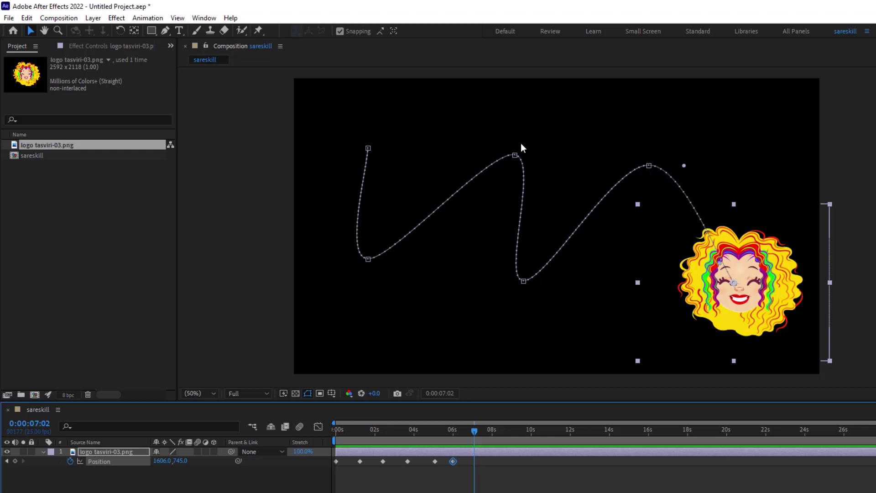
drag(472, 432, 335, 431)
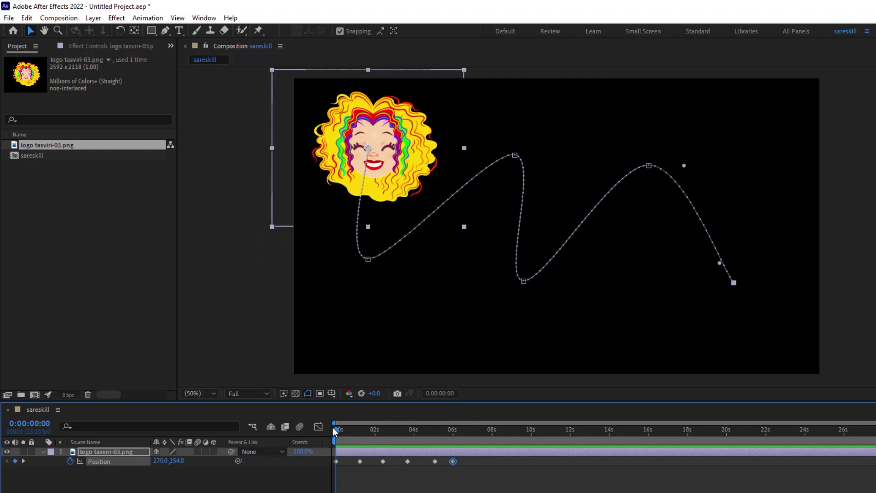
Step: Enlarge the timeline area and inspect the last keyframe's options and Position value dialog, making no change
drag(487, 402, 486, 372)
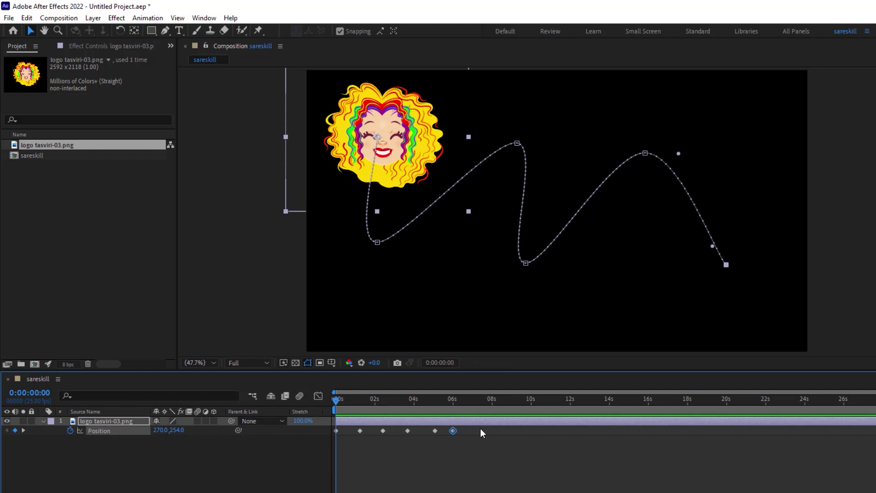
right_click(452, 430)
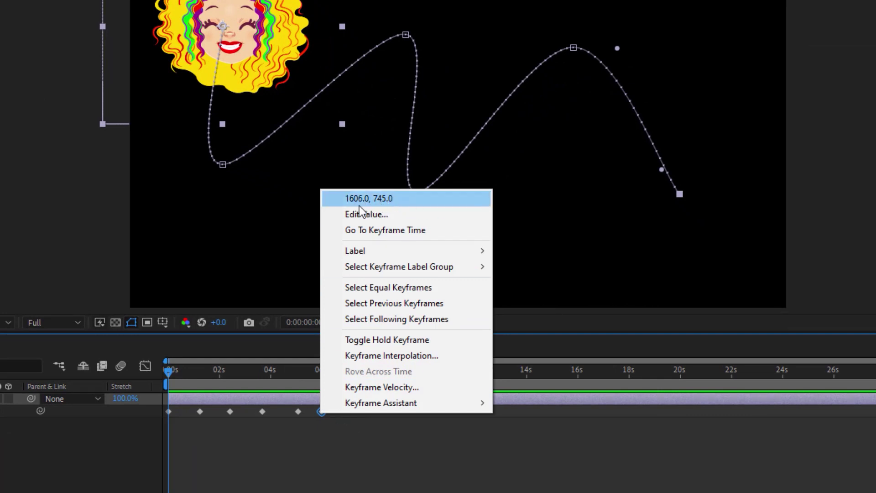
click(339, 446)
click(322, 412)
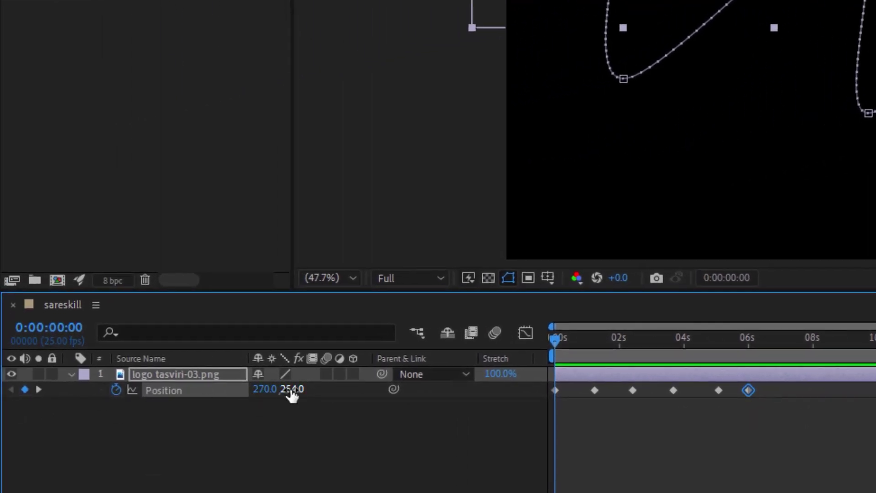
right_click(749, 391)
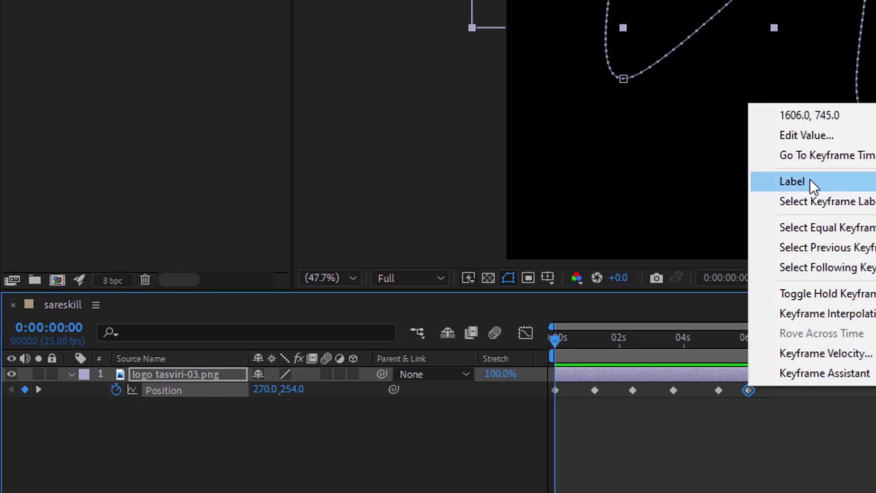
click(803, 116)
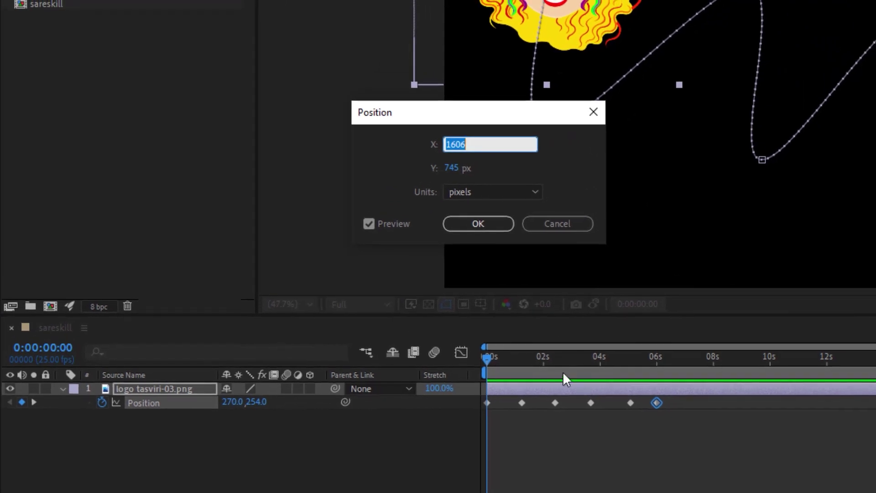
click(548, 223)
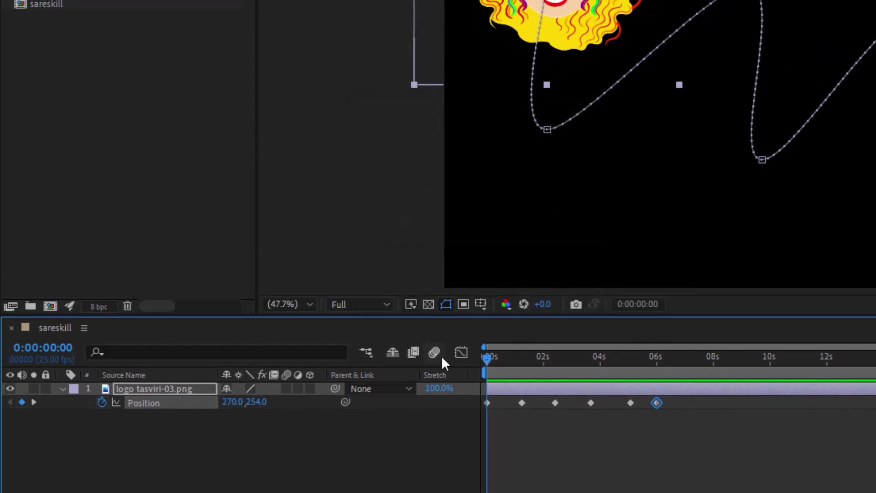
Step: Set the position of the last keyframe at 0:00:06:00 to X 1820 and Y 850 pixels
drag(495, 361, 657, 417)
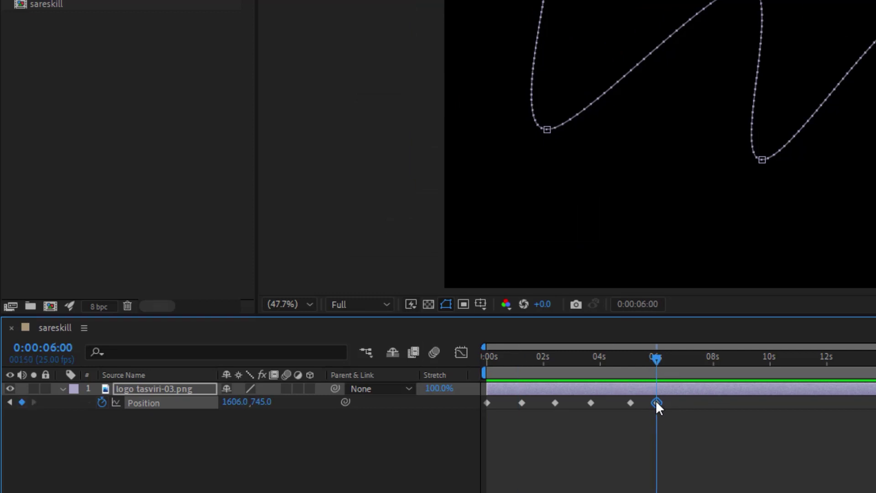
right_click(656, 402)
click(722, 164)
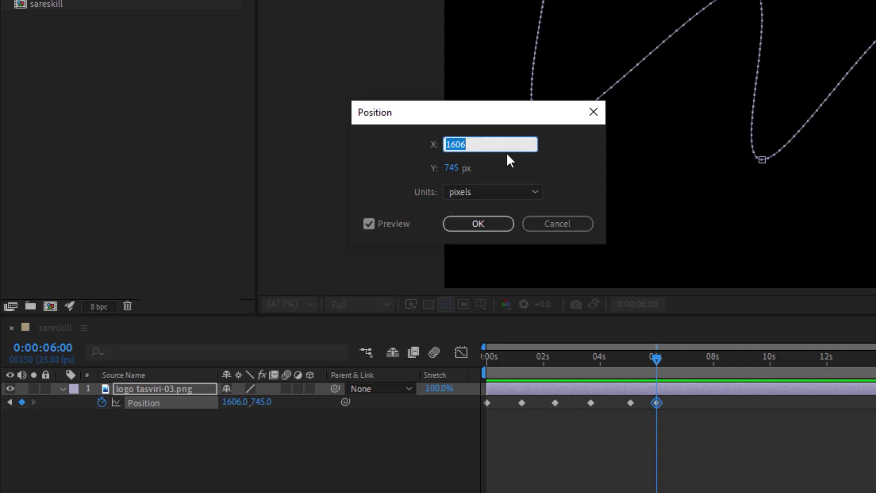
text(1820)
click(447, 168)
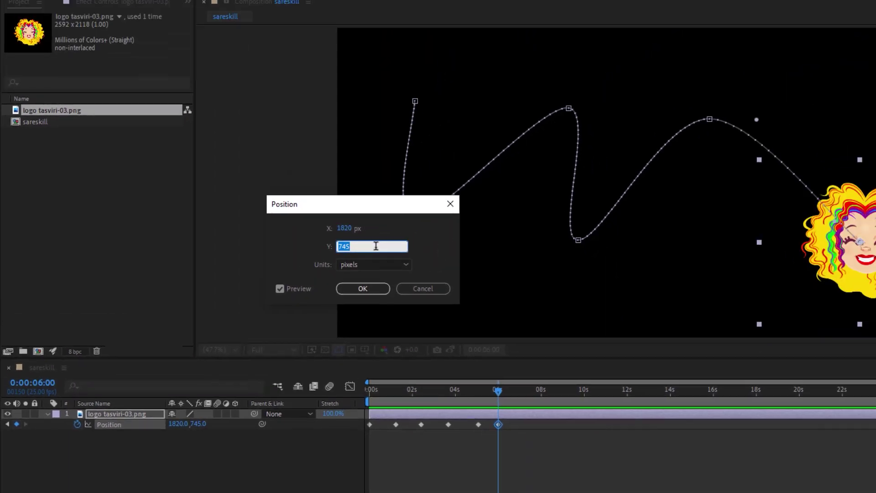
text(850)
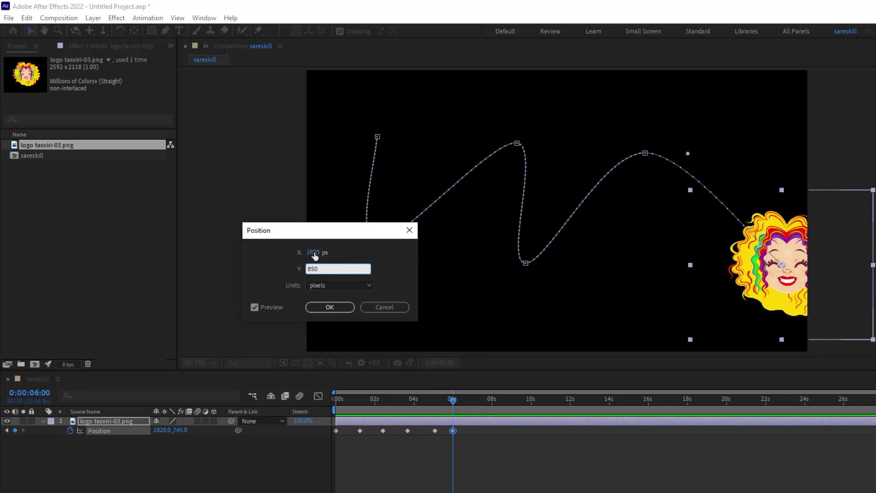
key(Tab)
click(337, 309)
Step: Preview the end of the motion with the edited keyframe and undo its position change
drag(454, 398, 430, 398)
key(space)
key(space)
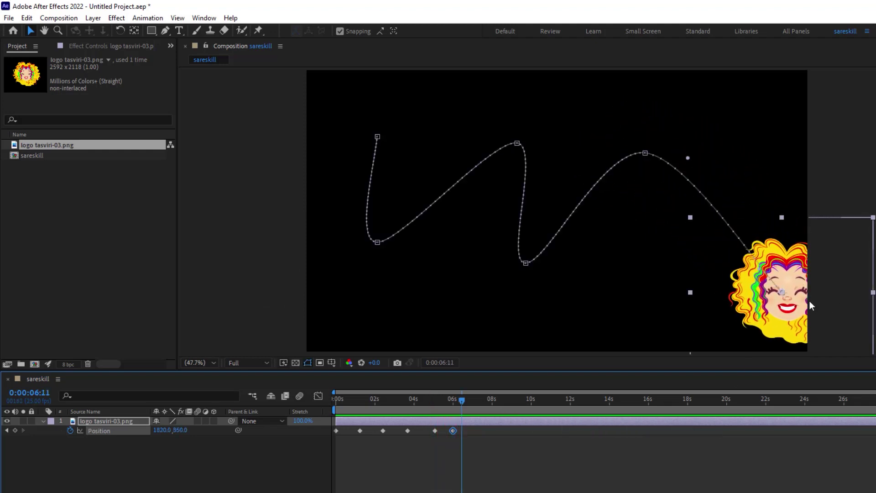
key(j)
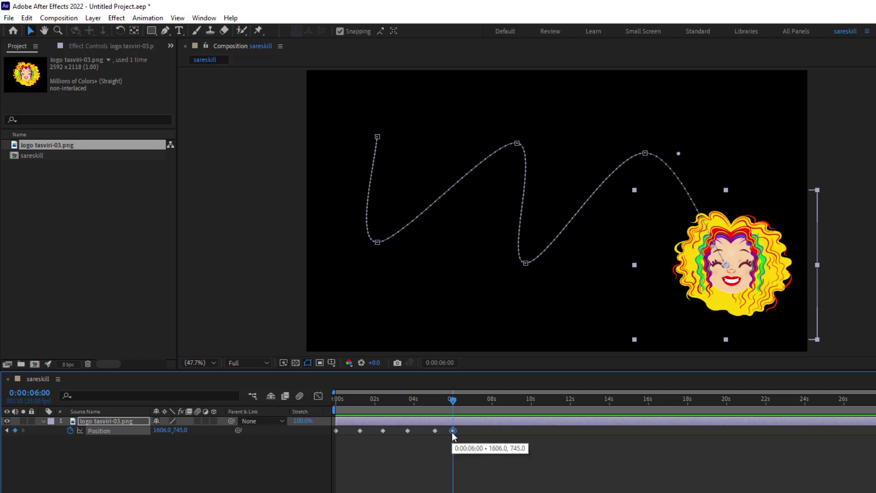
Step: Add a Position keyframe at 0:00:07:07 that raises the logo vertically to Y 227
drag(453, 400, 478, 406)
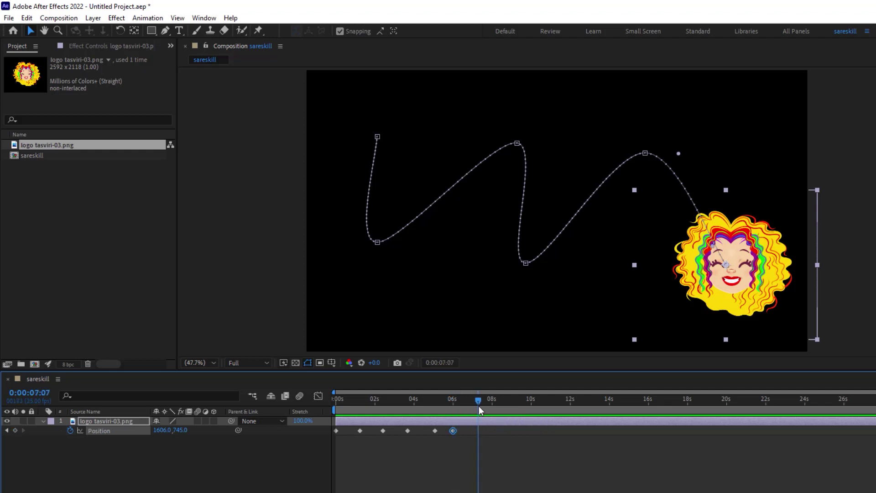
drag(728, 270, 732, 112)
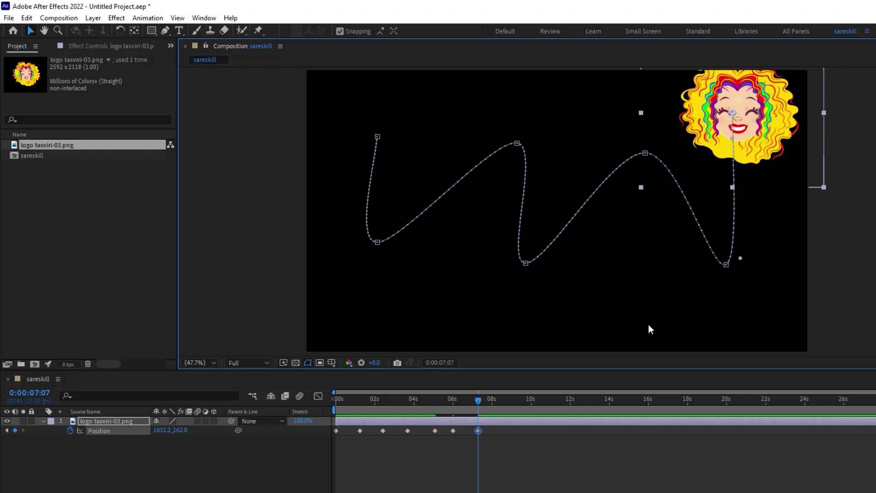
key(ctrl+z)
drag(165, 436, 26, 425)
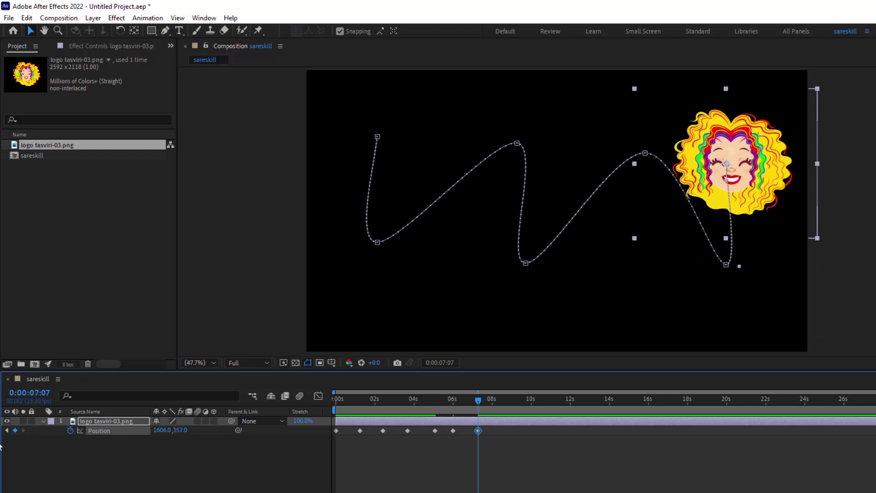
drag(180, 430, 128, 424)
Step: Examine the 0:00:07:07 keyframe's Position value dialog and its available units without changing any value
right_click(477, 431)
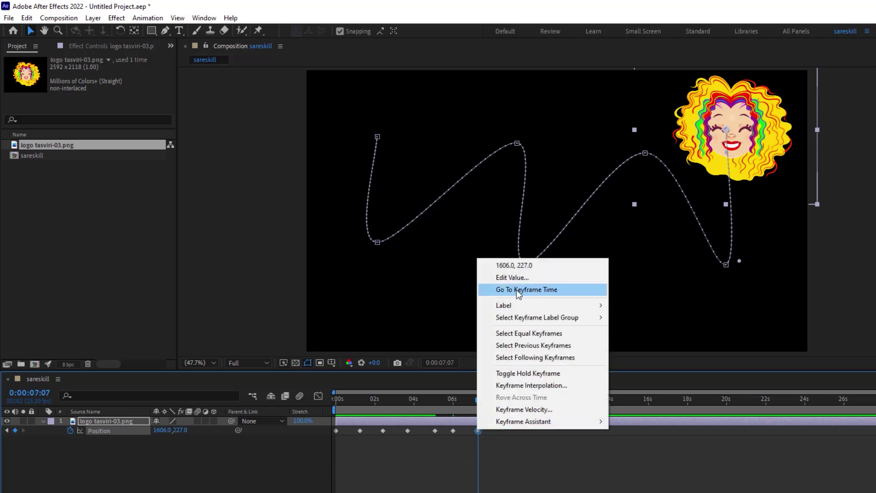
click(524, 266)
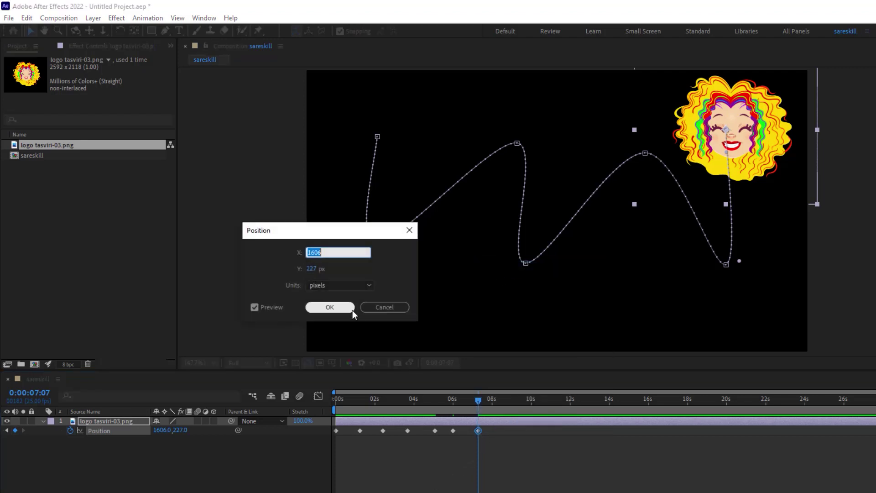
click(396, 310)
right_click(479, 431)
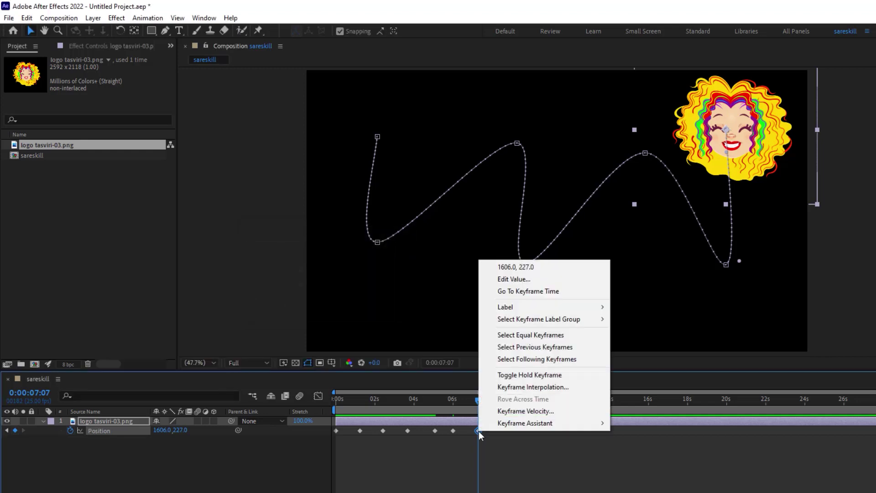
click(511, 267)
click(332, 286)
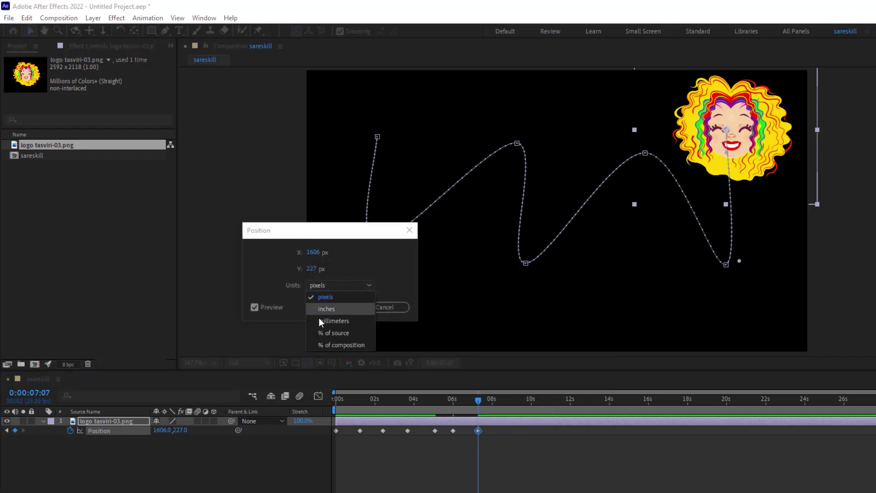
click(403, 310)
right_click(478, 431)
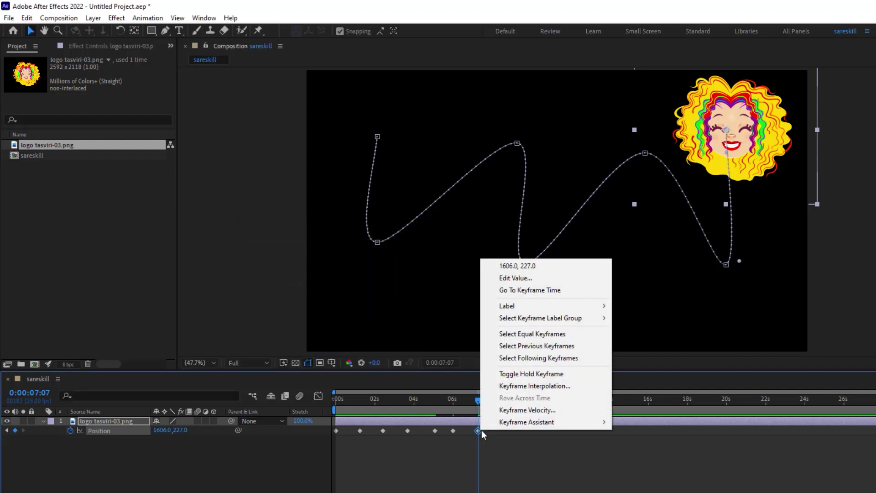
click(513, 279)
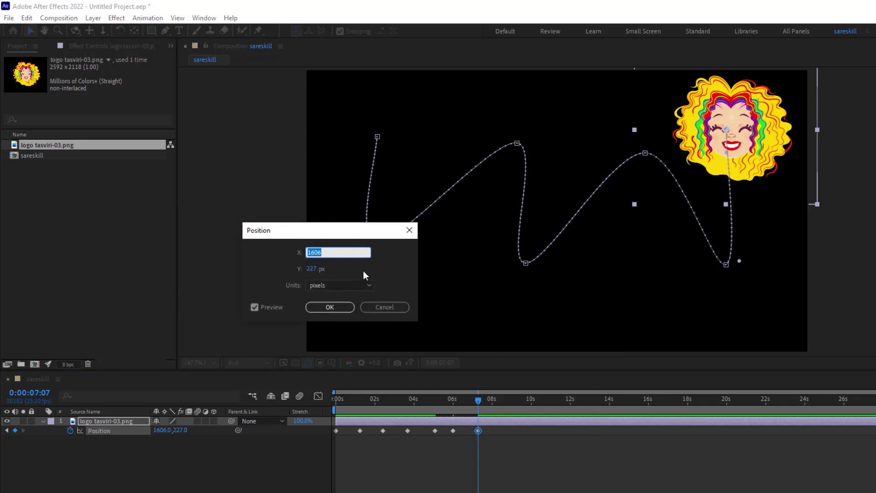
Step: Try an X position of 3650 pixels for the 0:00:05:00 keyframe and cancel the edit
drag(480, 404, 433, 430)
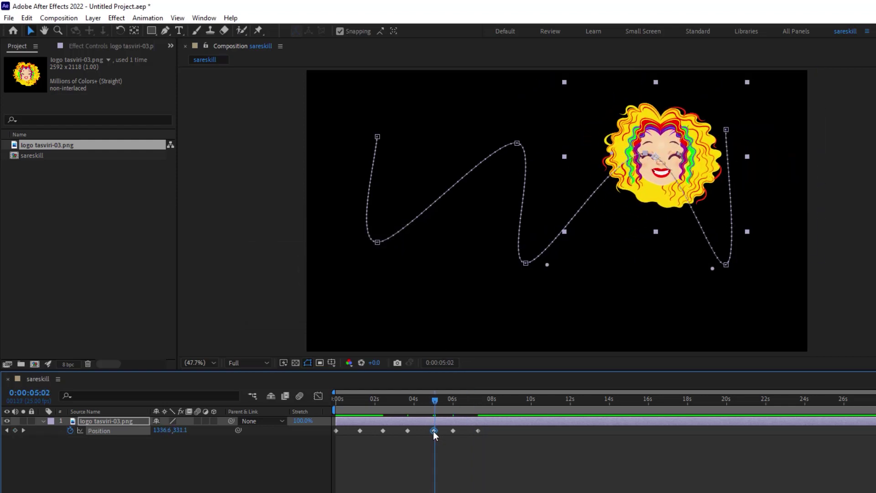
mouse_move(434, 399)
mouse_down()
mouse_move(443, 403)
mouse_move(420, 401)
mouse_move(433, 403)
mouse_up()
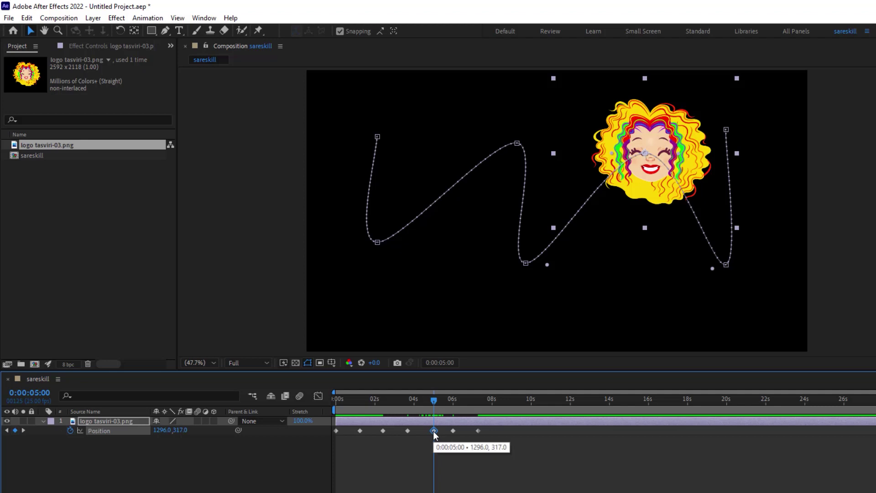
right_click(434, 432)
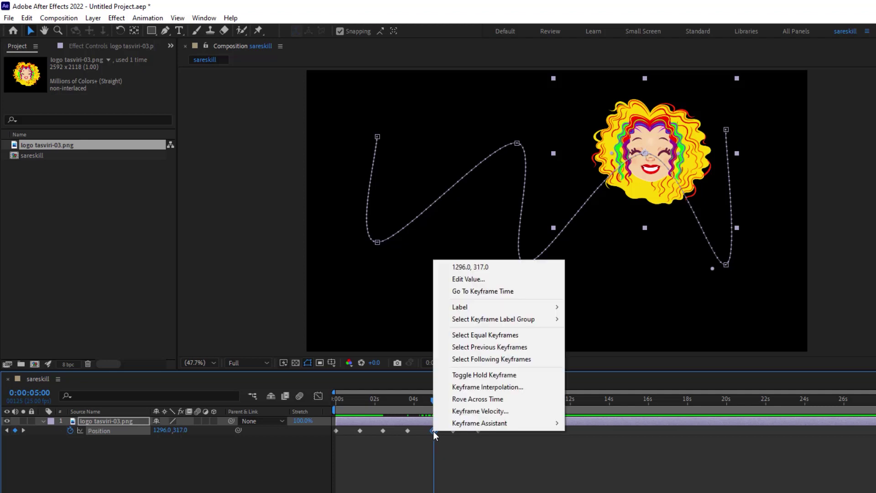
click(478, 283)
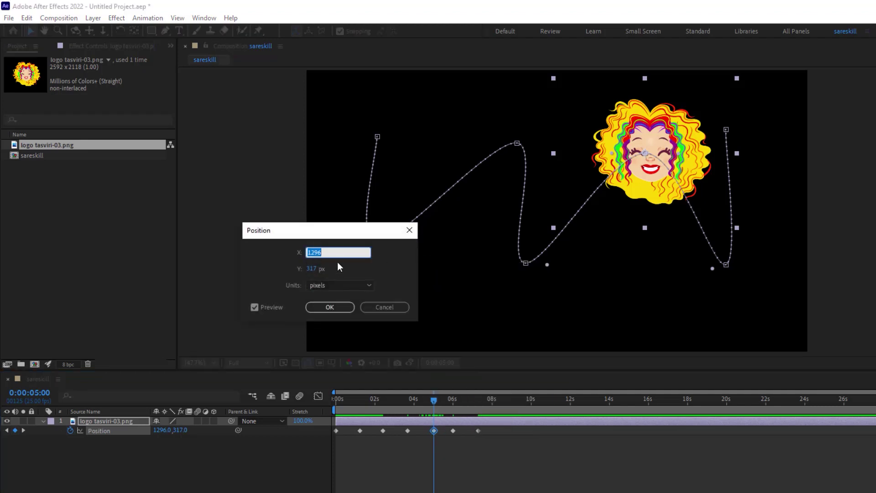
text(3650)
key(Tab)
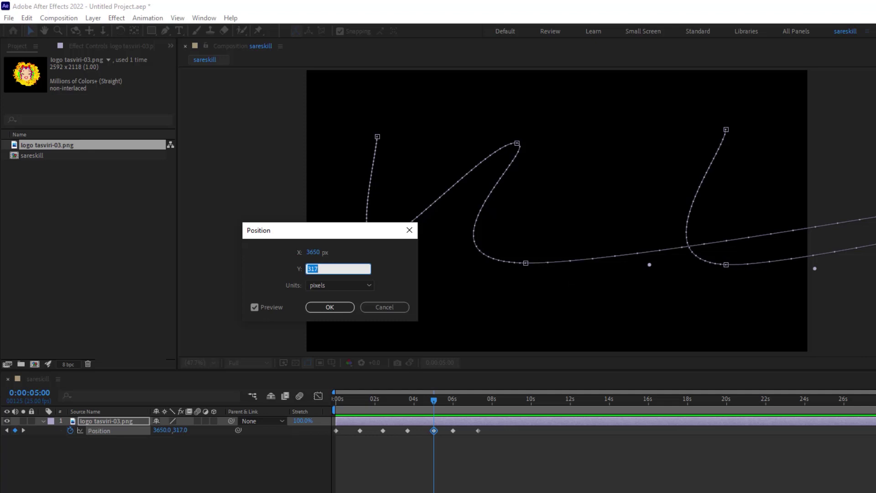
click(396, 306)
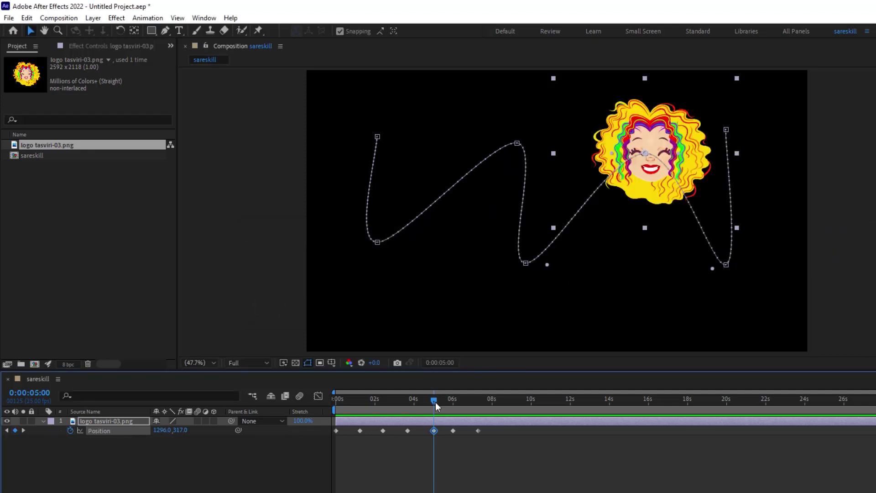
Step: Move the current time to the fifth Position keyframe with Go To Keyframe Time
click(384, 430)
click(360, 430)
click(407, 431)
right_click(433, 431)
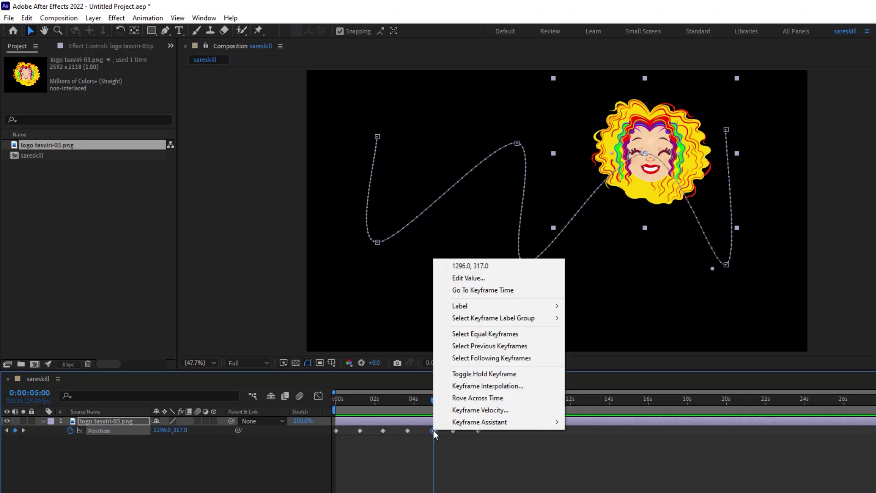
click(502, 293)
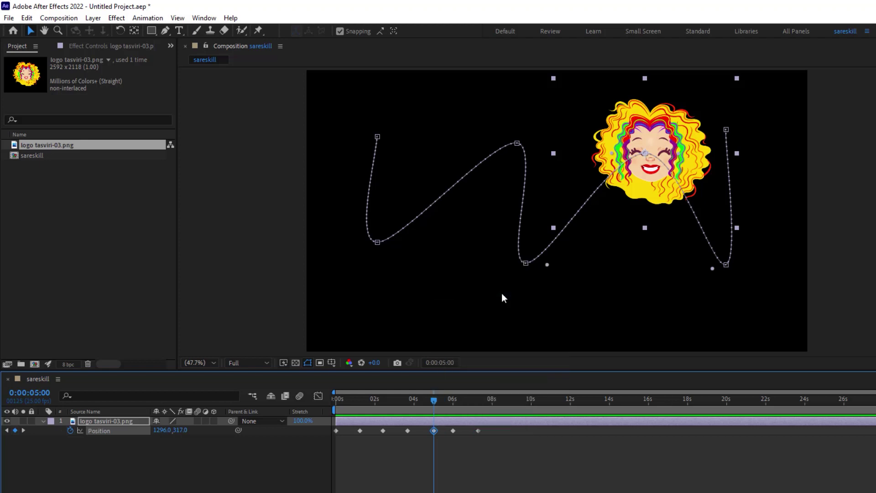
Step: Move the current time to 0:00:05:07 and examine the label colors offered for the 0:00:05:00 keyframe
mouse_move(434, 405)
mouse_down()
mouse_move(405, 397)
mouse_move(439, 399)
mouse_up()
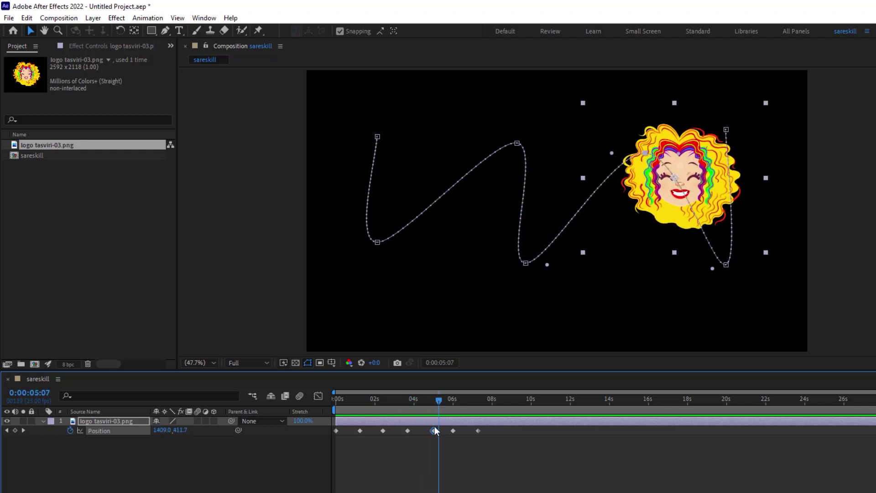
right_click(434, 430)
mouse_move(466, 311)
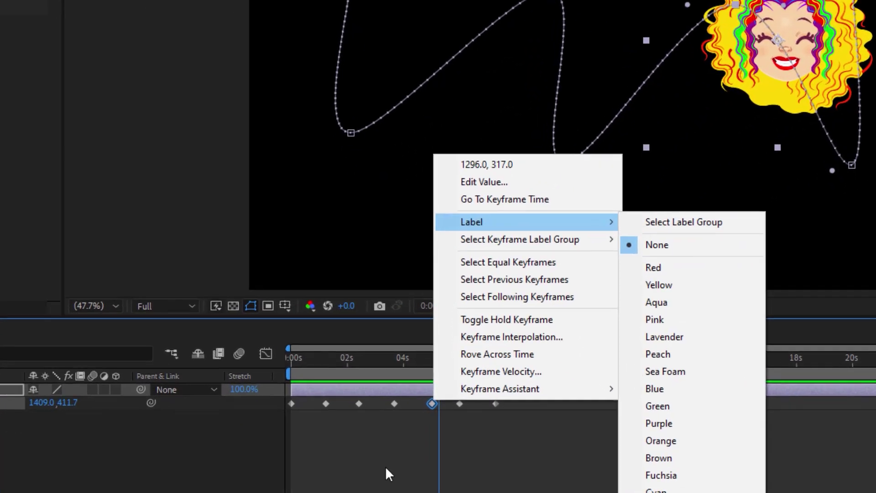
drag(522, 432, 308, 400)
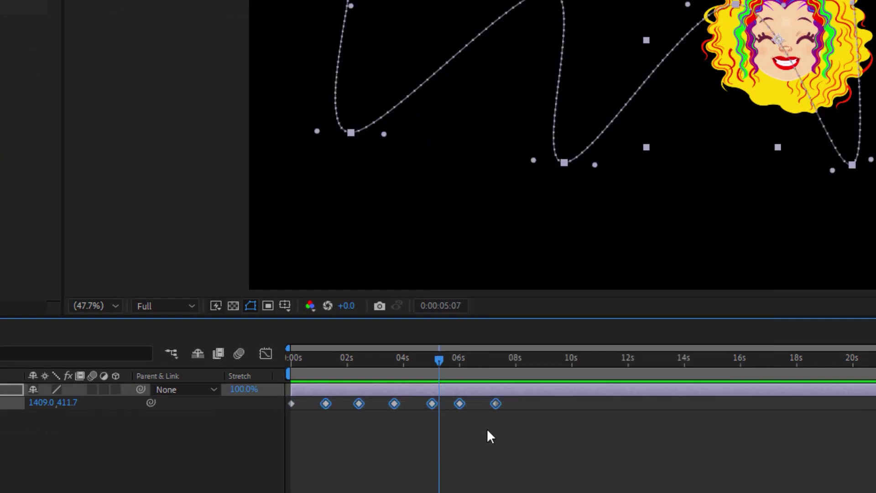
click(483, 429)
click(431, 404)
click(395, 404)
click(358, 404)
Step: Assign the Green label to the first three Position keyframes
drag(365, 428, 275, 404)
right_click(360, 407)
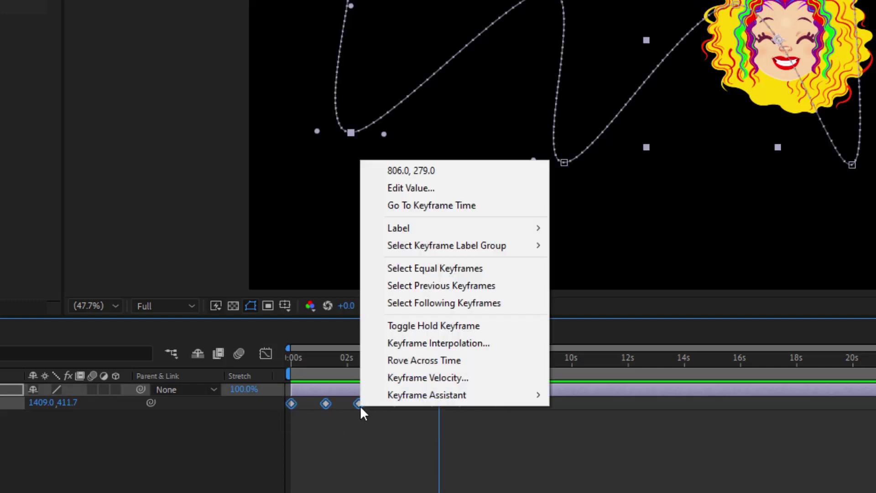
mouse_move(447, 228)
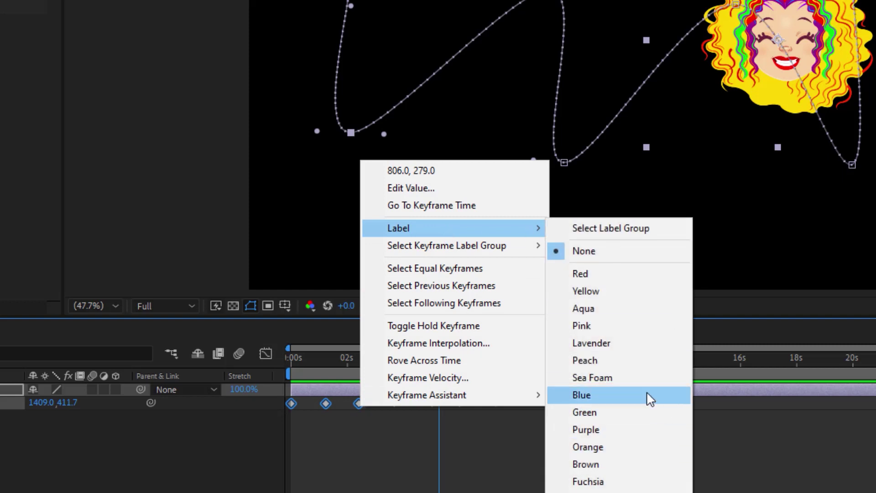
click(644, 412)
click(383, 483)
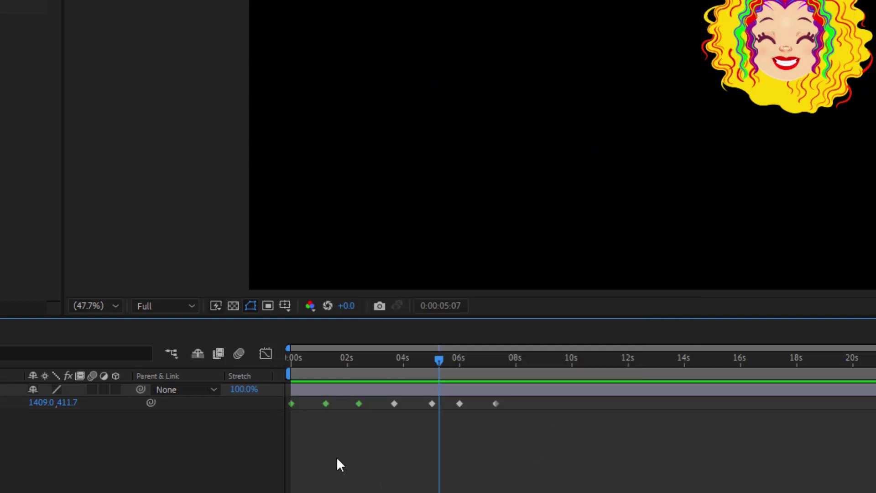
Step: Assign the Pink label to the fourth Position keyframe
click(395, 404)
right_click(394, 404)
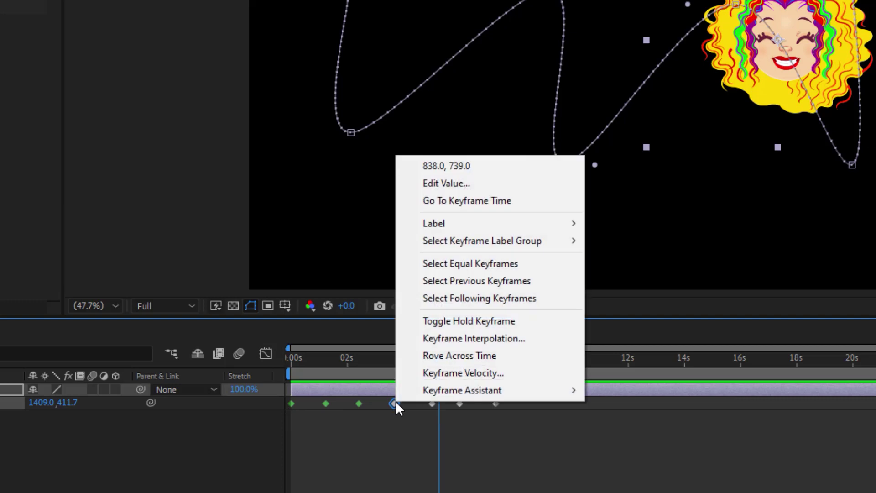
mouse_move(462, 224)
click(676, 318)
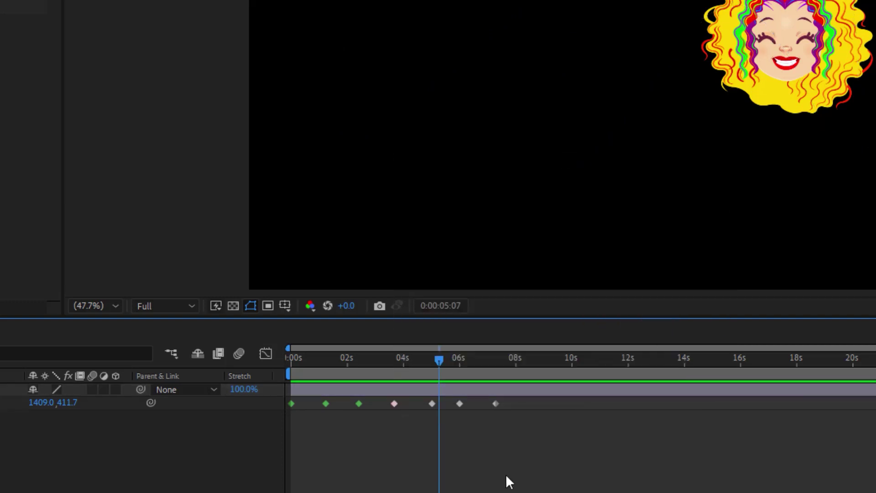
Step: Assign the Yellow label to the last three Position keyframes
drag(536, 432, 431, 402)
right_click(458, 404)
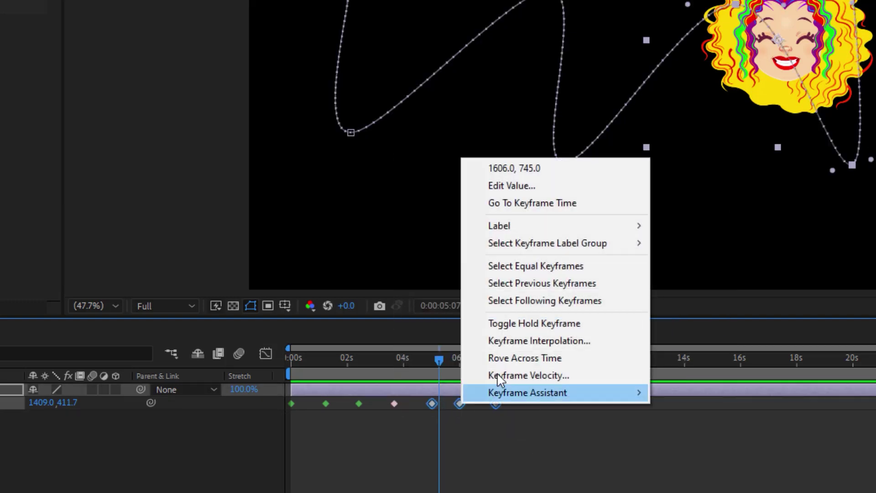
mouse_move(561, 225)
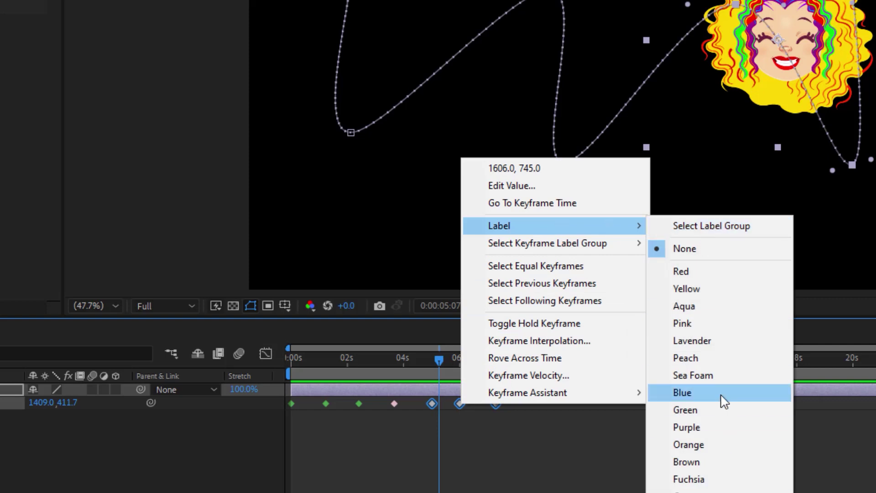
click(727, 289)
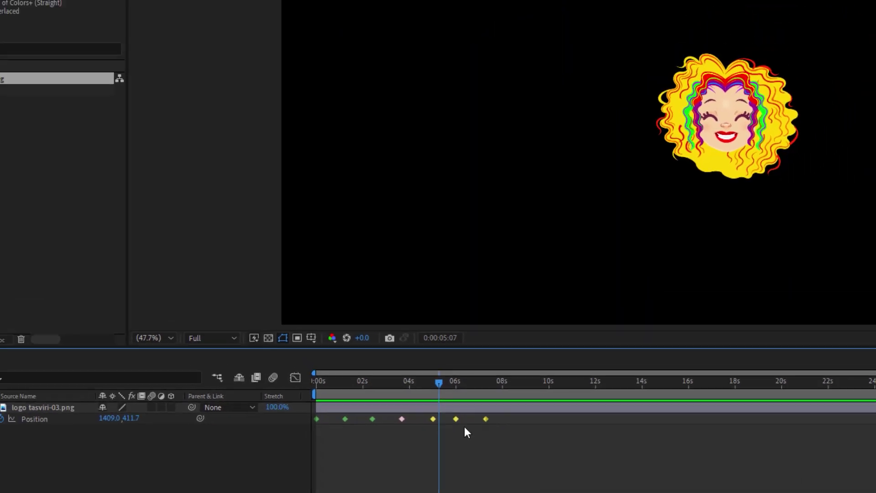
Step: Change the fourth Position keyframe's label to Red
right_click(408, 431)
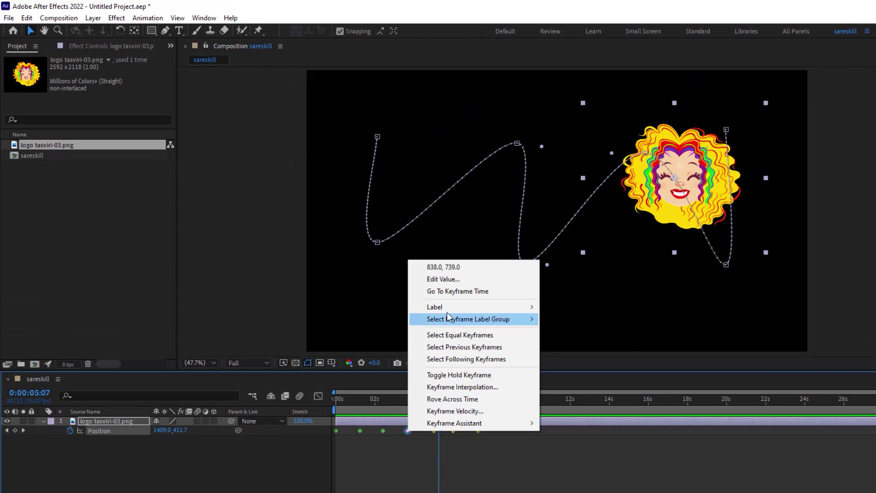
mouse_move(443, 310)
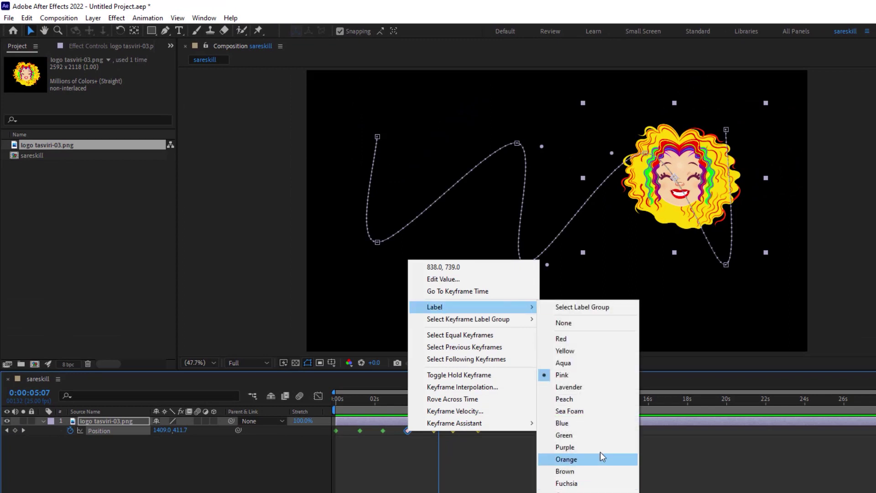
click(573, 339)
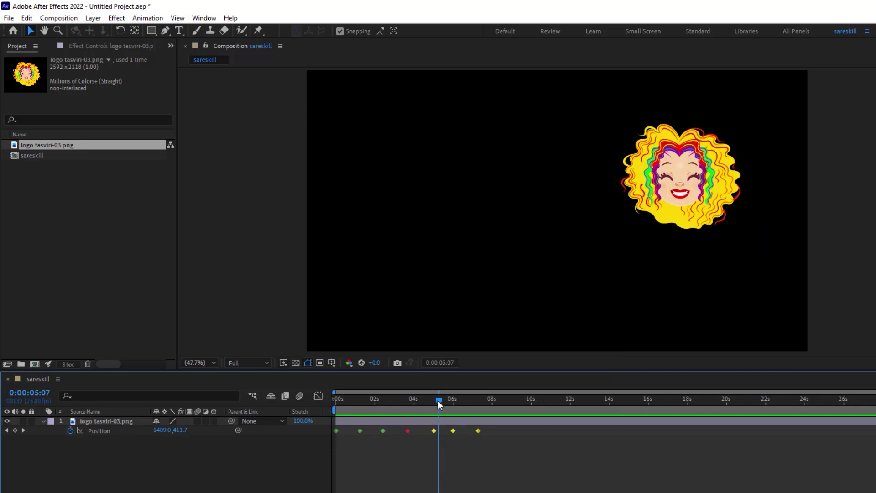
Step: Examine the label colors of the last keyframe and the label group selection options of the 0:00:06:00 keyframe
right_click(478, 431)
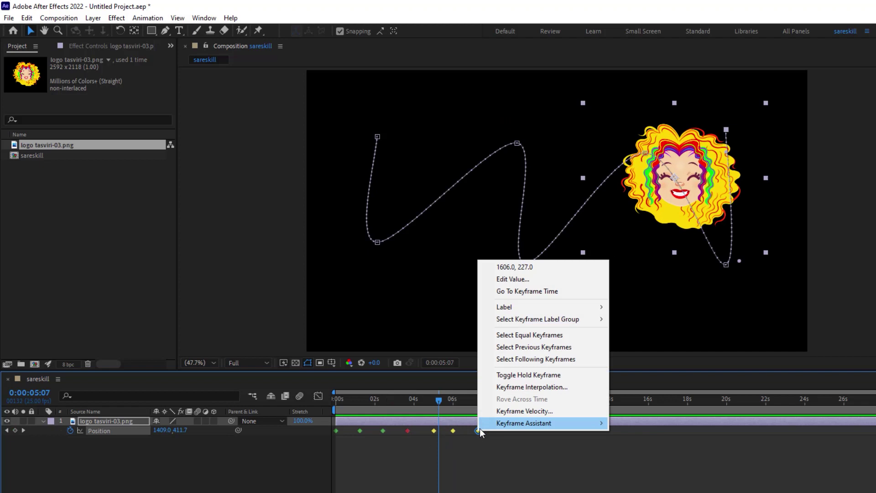
mouse_move(556, 314)
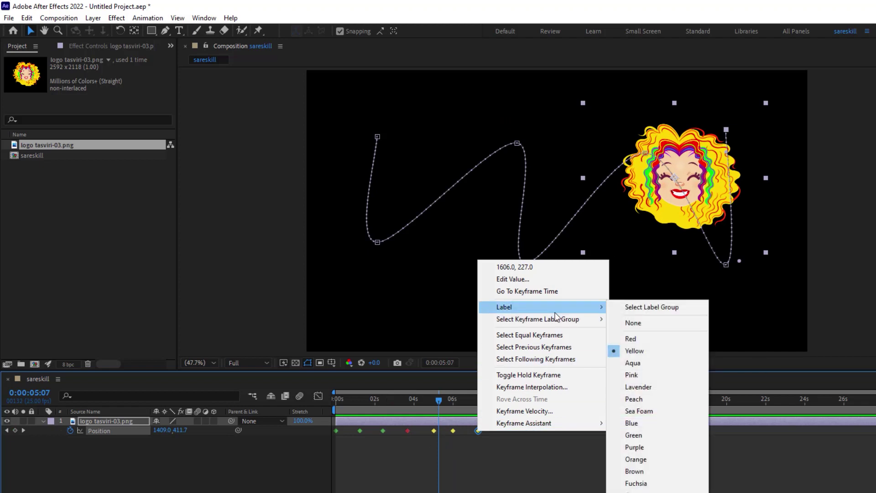
click(477, 430)
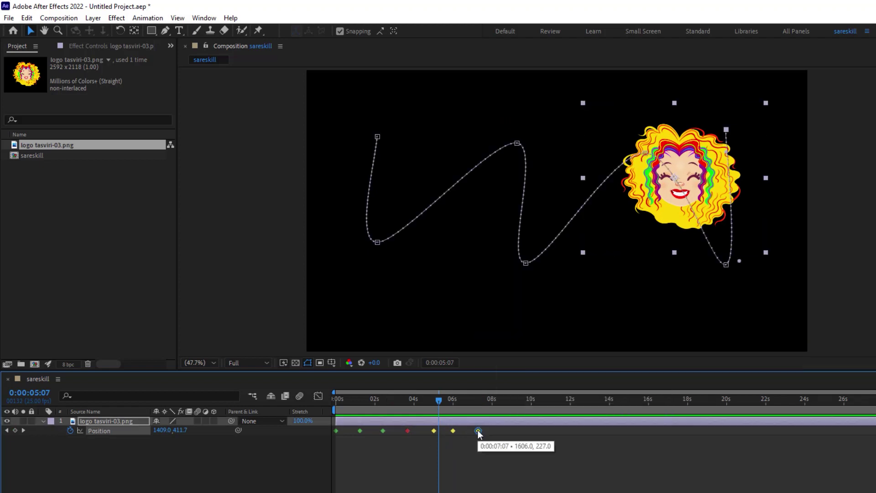
click(453, 431)
right_click(453, 431)
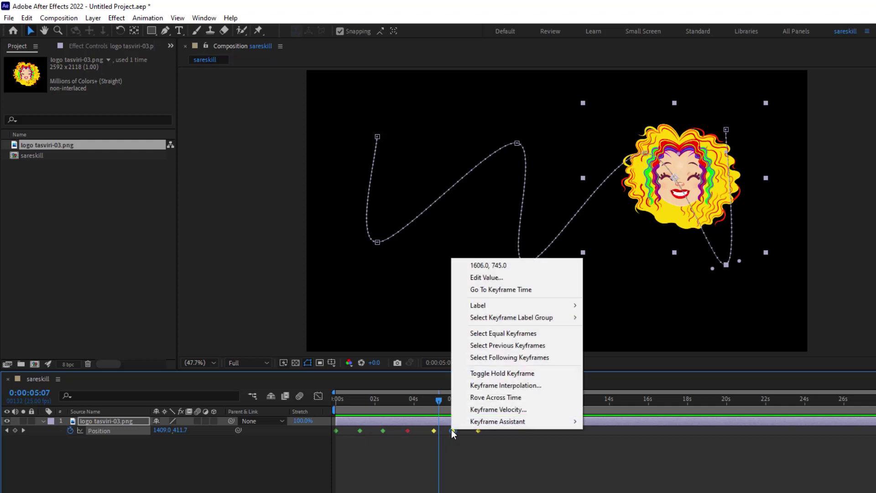
mouse_move(478, 322)
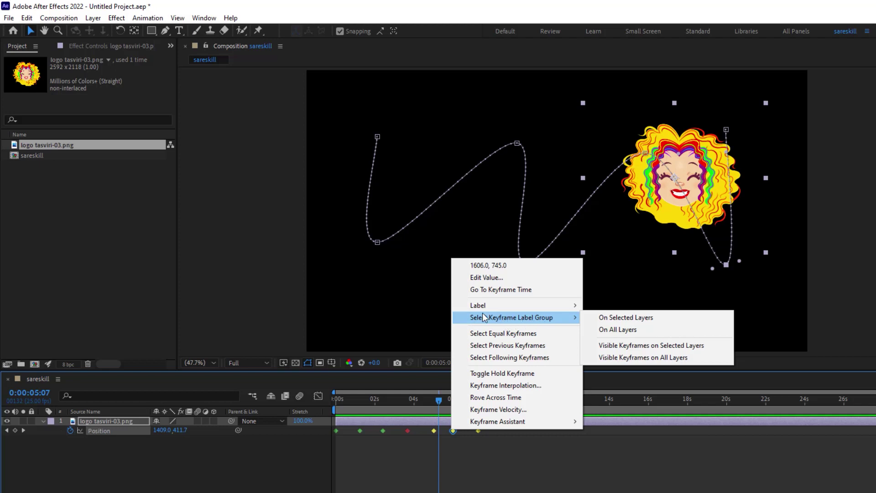
click(491, 487)
click(433, 431)
click(387, 432)
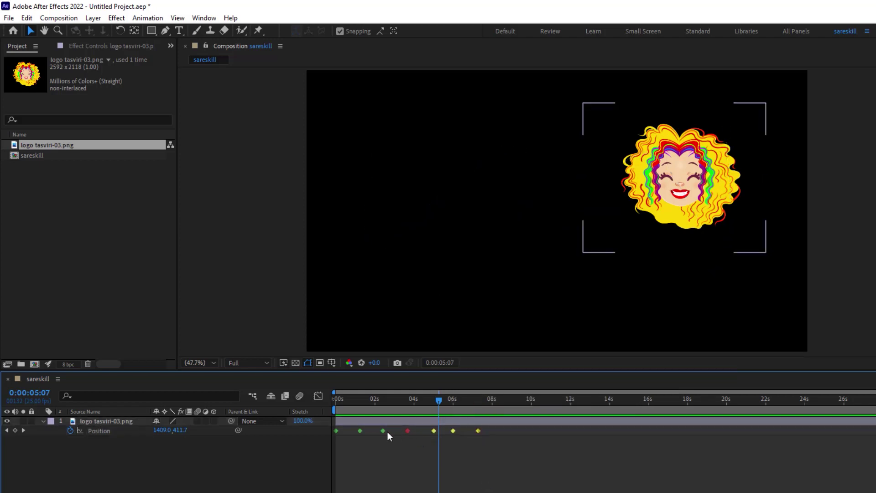
Step: Select all yellow-labeled keyframes on the selected layers through the label group of the 0:00:06:00 keyframe
right_click(453, 430)
mouse_move(529, 319)
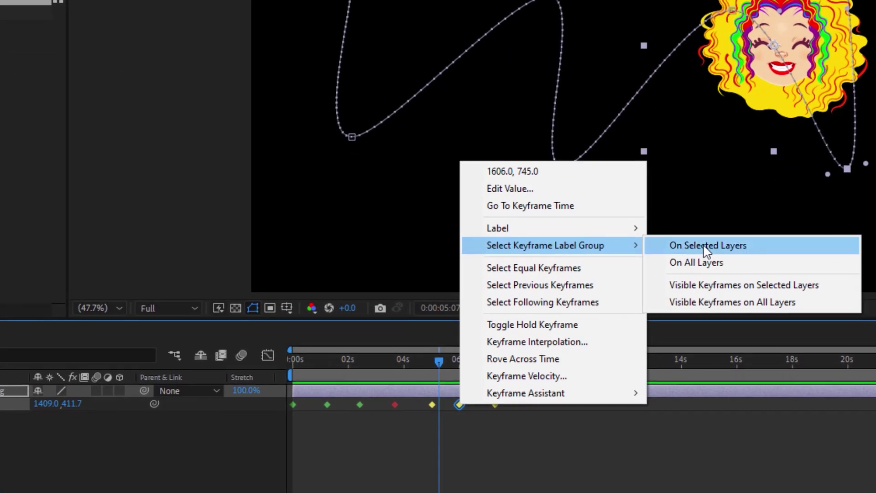
click(747, 248)
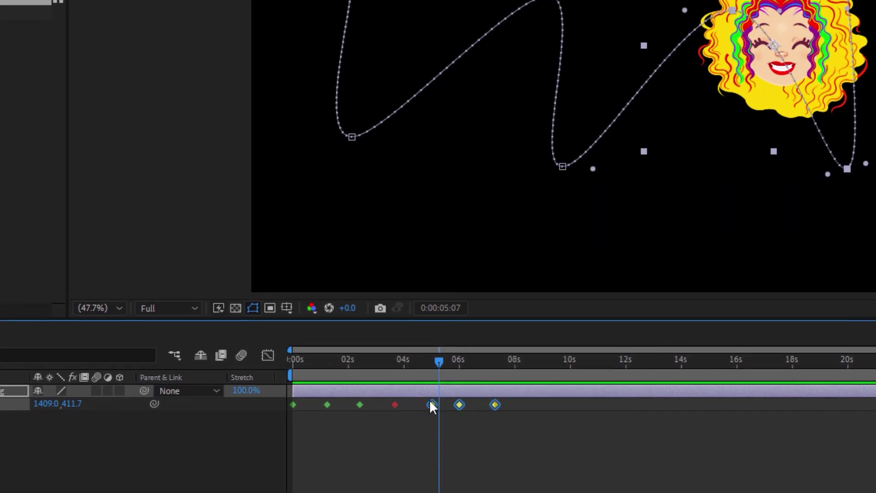
Step: Select all green-labeled keyframes on all layers through the label group of the third keyframe
click(360, 405)
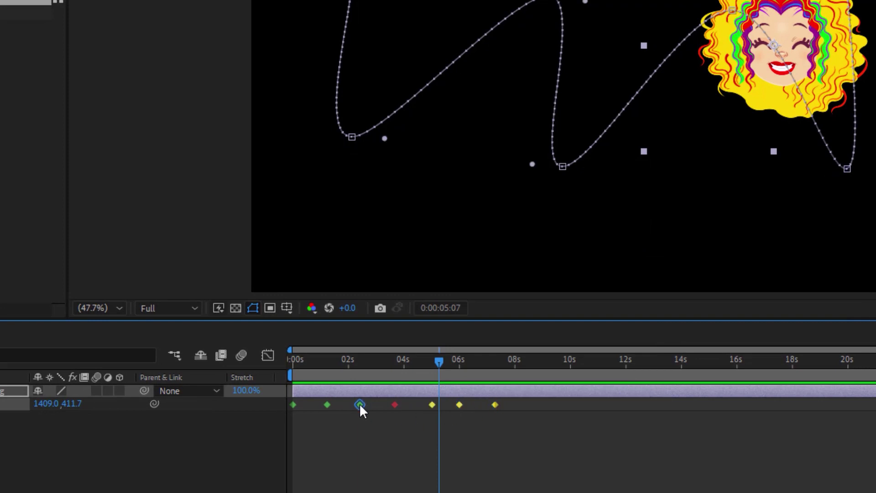
right_click(360, 405)
mouse_move(446, 249)
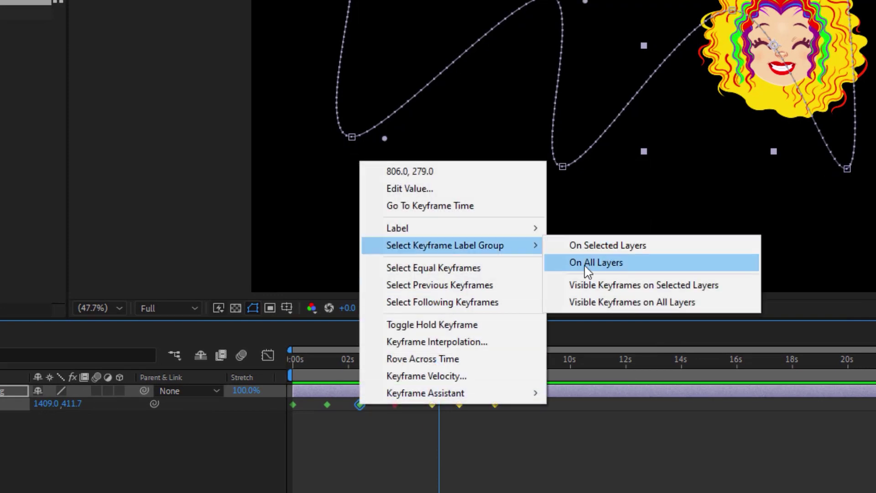
click(635, 263)
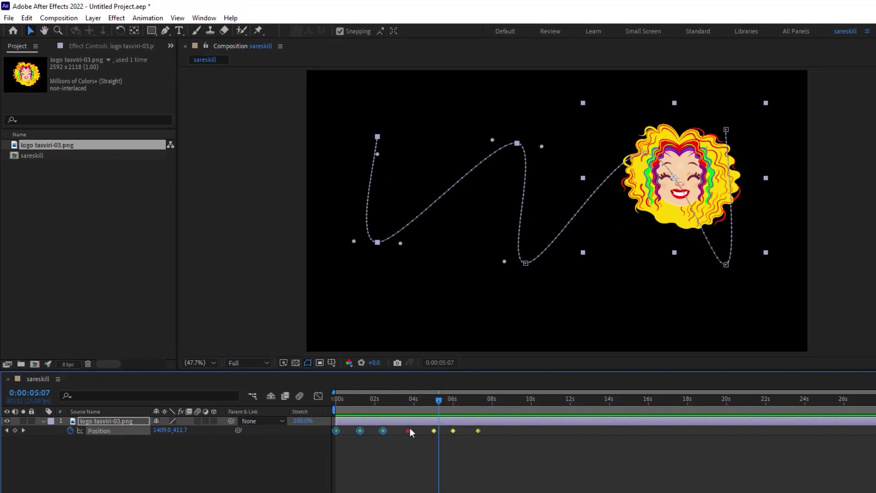
Step: Select every keyframe with the same value as the 0:00:06:00 Position keyframe using Select Equal Keyframes
click(453, 431)
right_click(454, 431)
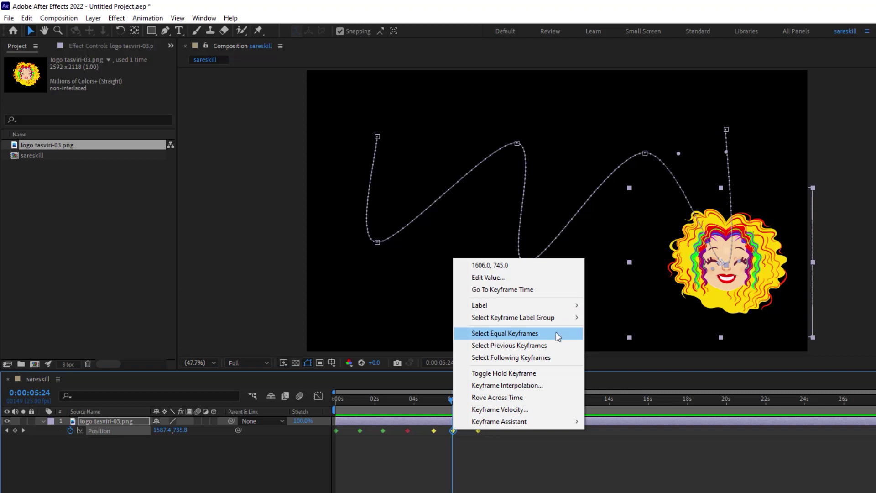
click(525, 335)
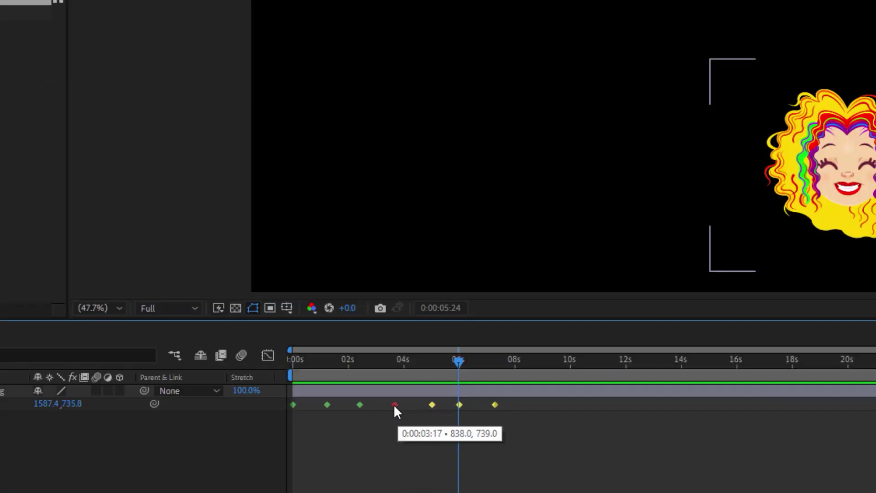
Step: Use Select Previous Keyframes on the red keyframe and again on the fifth keyframe of the Position track
right_click(395, 405)
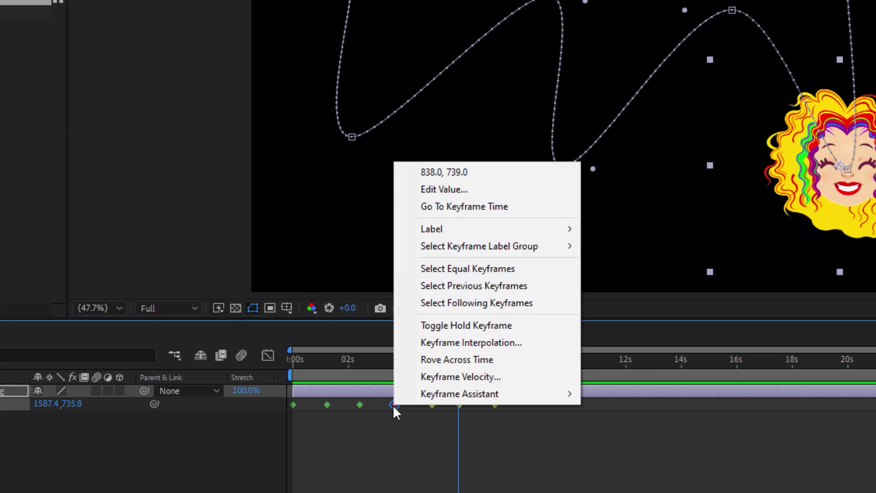
click(464, 286)
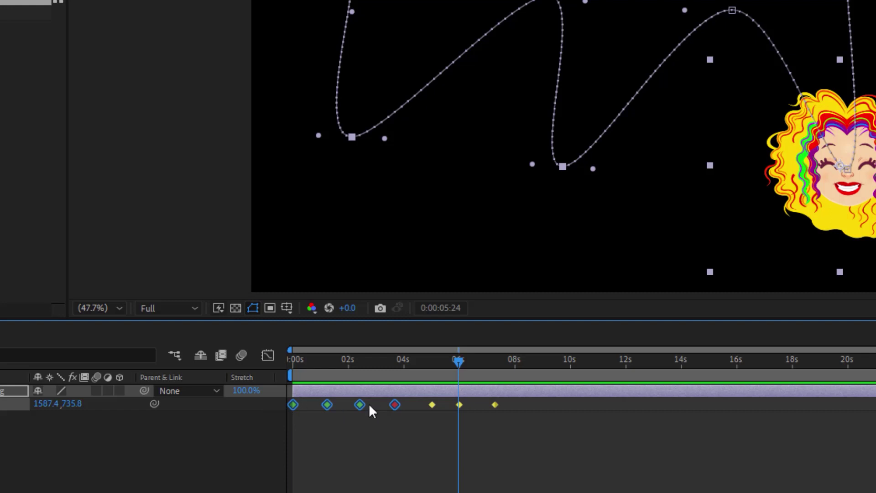
click(407, 410)
click(432, 404)
right_click(432, 405)
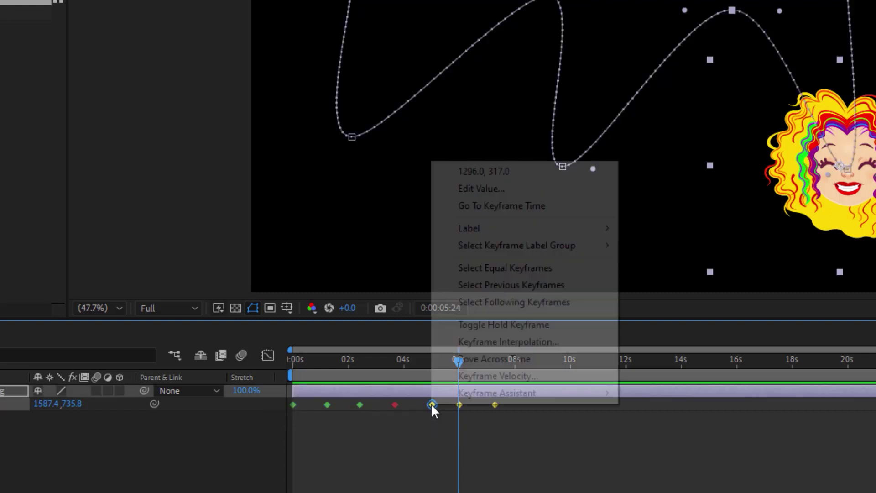
click(484, 285)
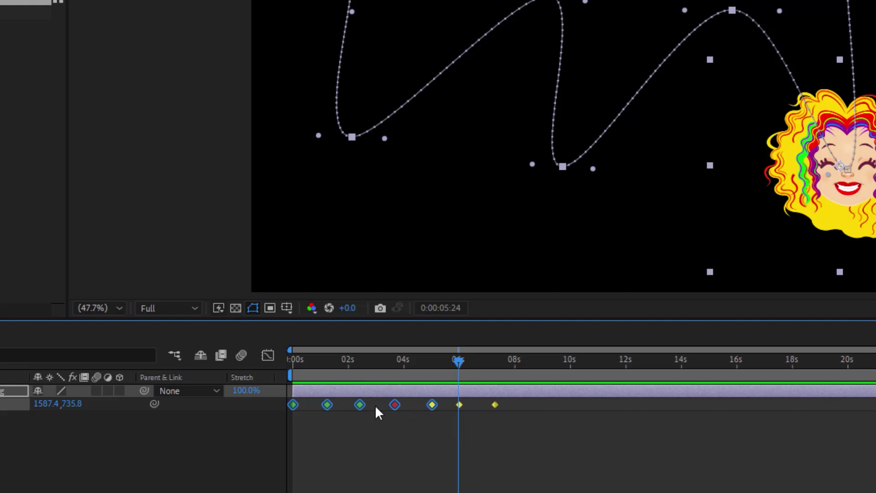
Step: Select the third keyframe and everything after it using Select Following Keyframes, and return the selection to the third keyframe alone
click(357, 407)
click(359, 404)
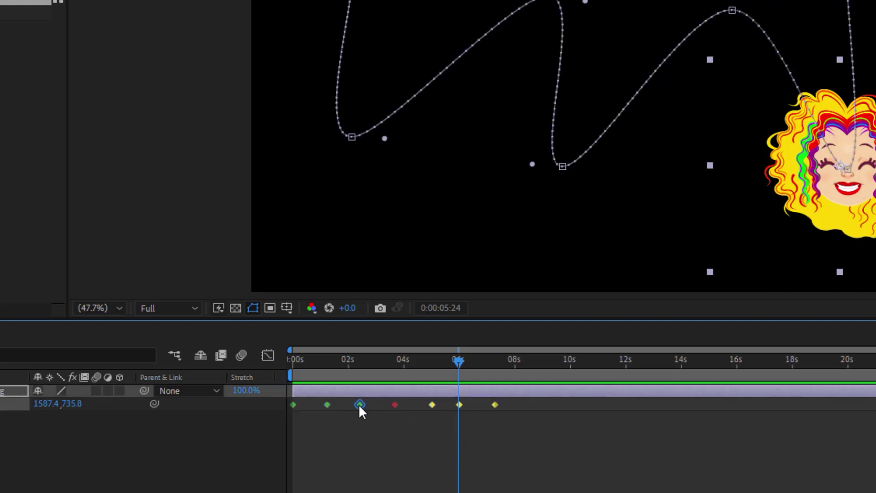
right_click(360, 405)
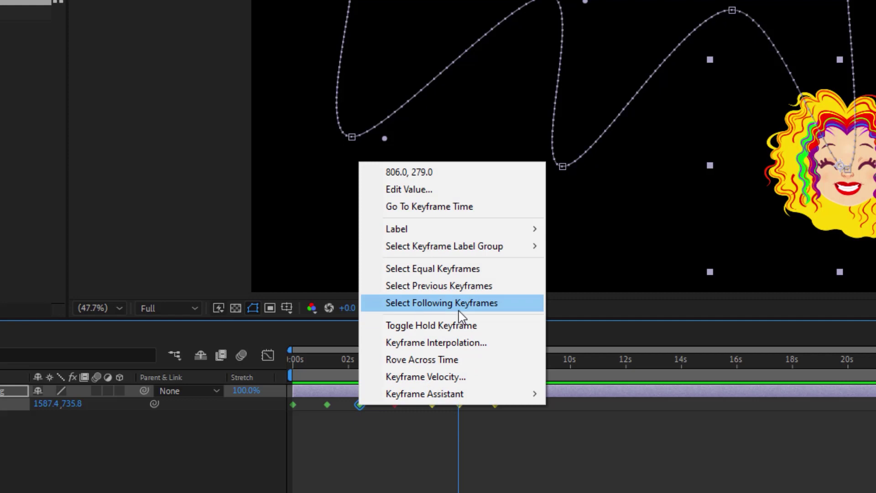
click(493, 304)
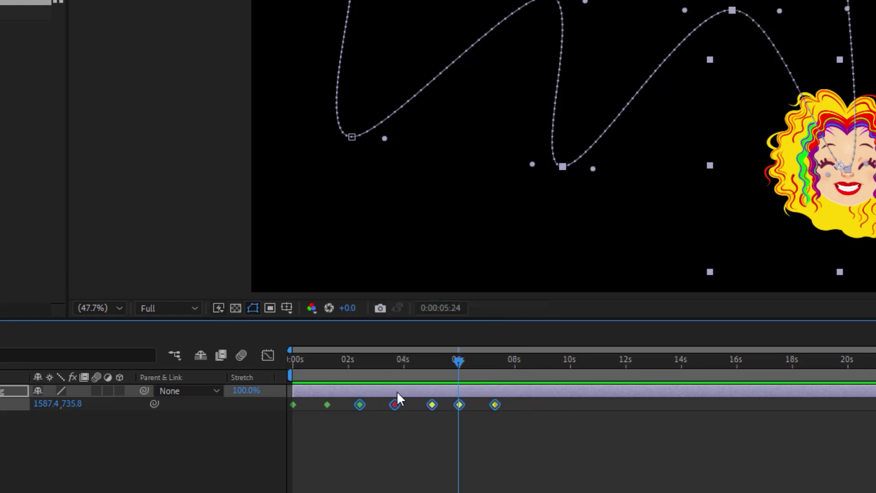
click(359, 411)
click(361, 404)
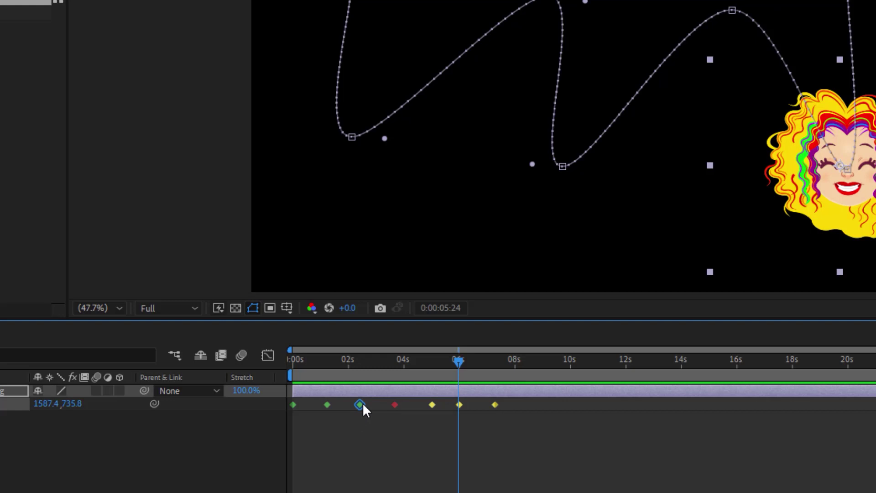
right_click(362, 402)
mouse_move(368, 397)
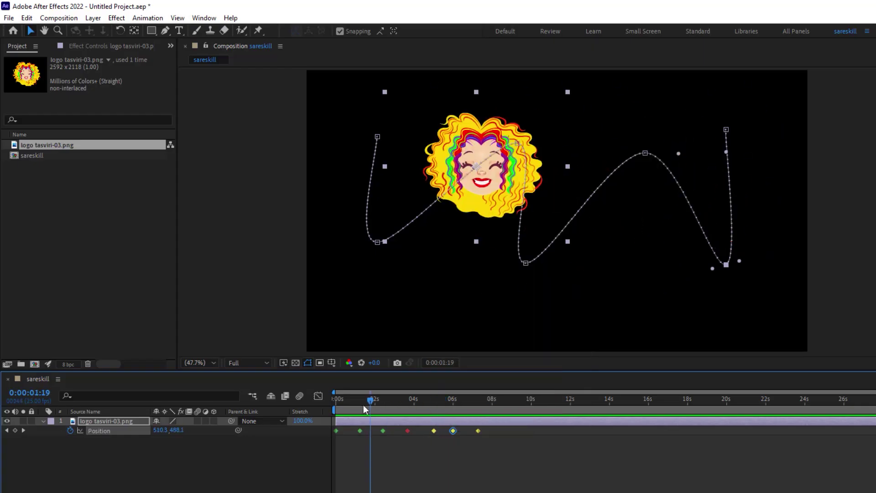
Step: Preview the logo animation from the start of the composition
drag(364, 404, 334, 412)
key(space)
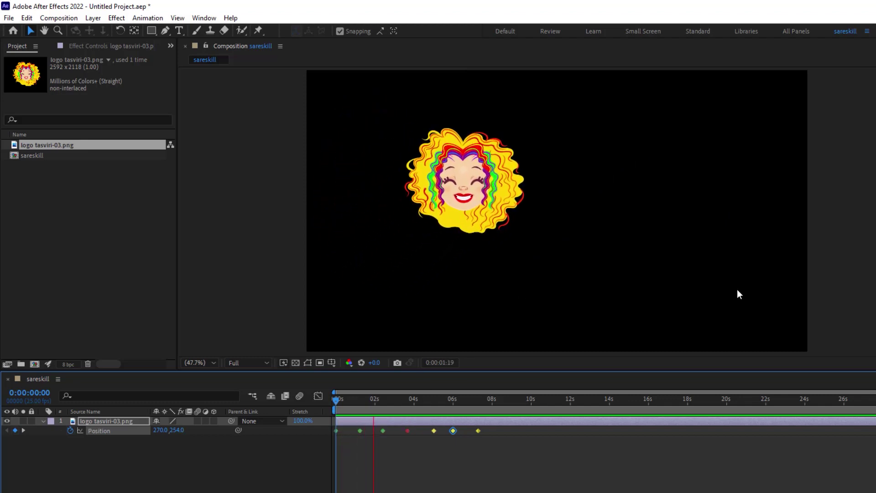
key(space)
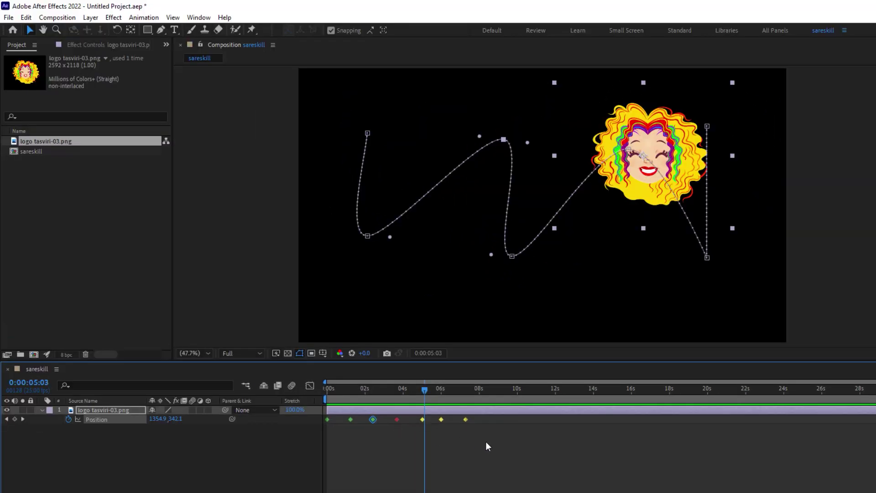
Step: Select all seven Position keyframes and view the keyframe commands available for them
drag(486, 442, 322, 416)
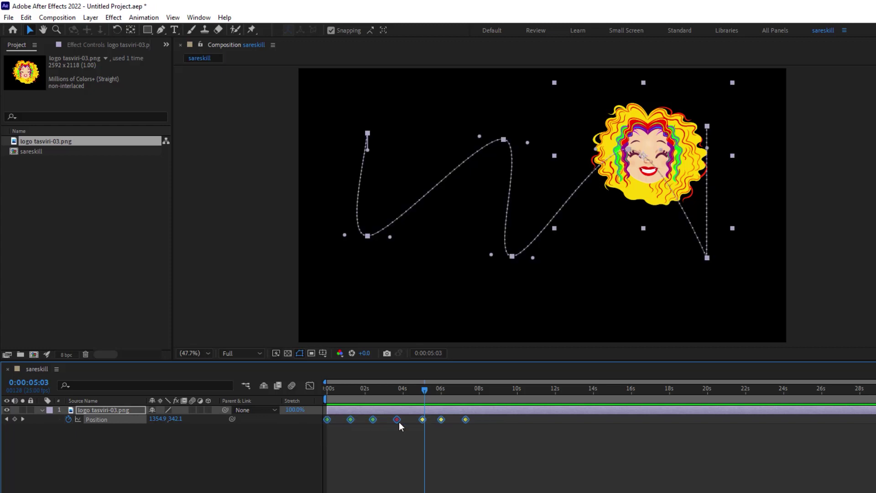
right_click(441, 420)
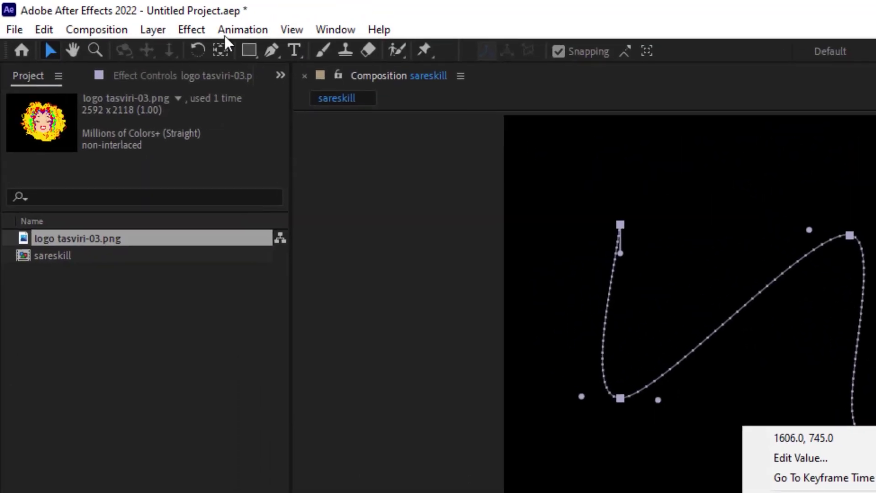
click(226, 34)
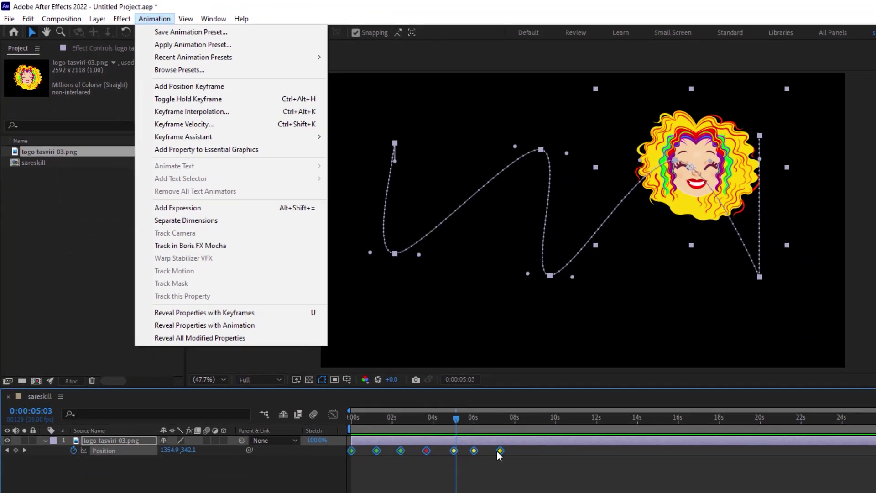
right_click(475, 427)
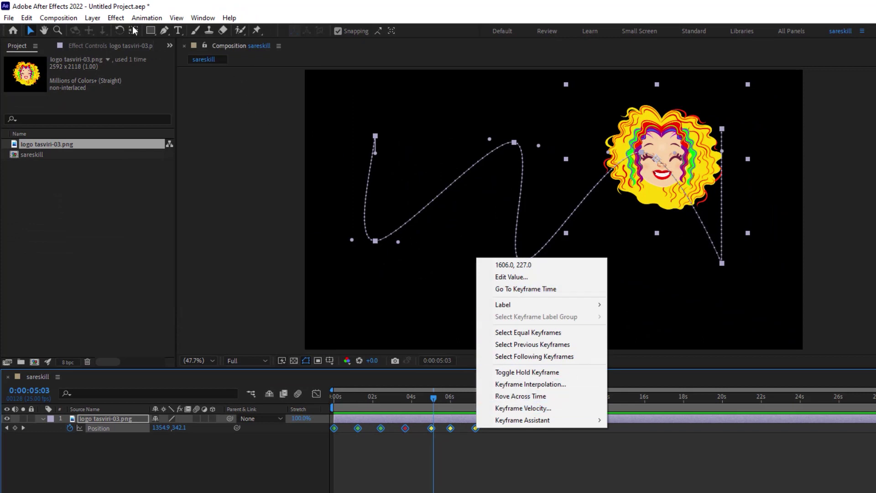
click(147, 18)
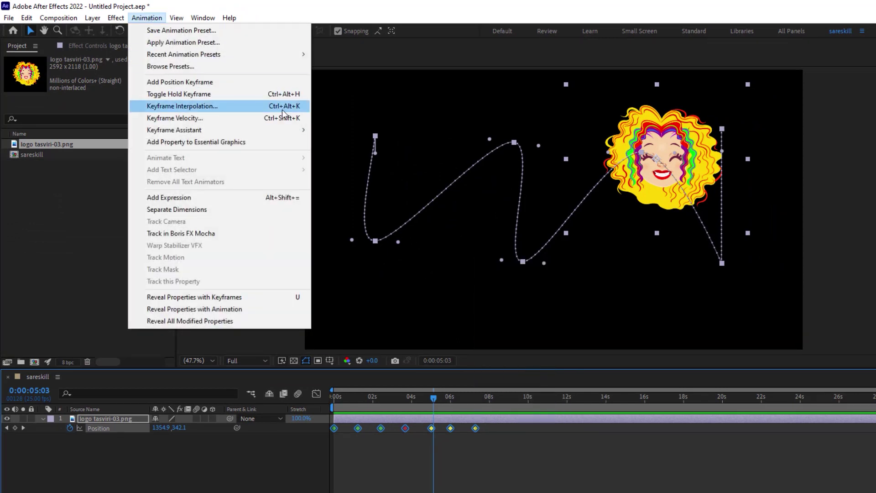
Step: Set the Spatial Interpolation of all selected Position keyframes to Linear in the Keyframe Interpolation settings
drag(442, 398, 430, 398)
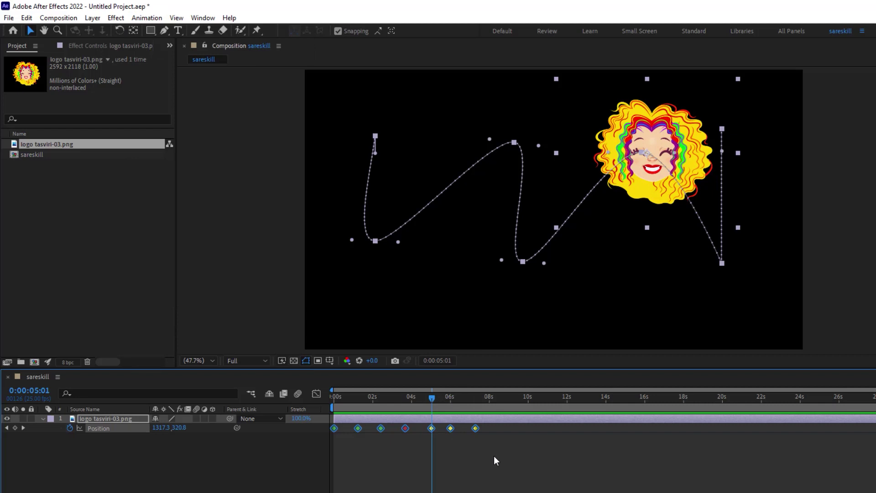
key(ctrl+alt+k)
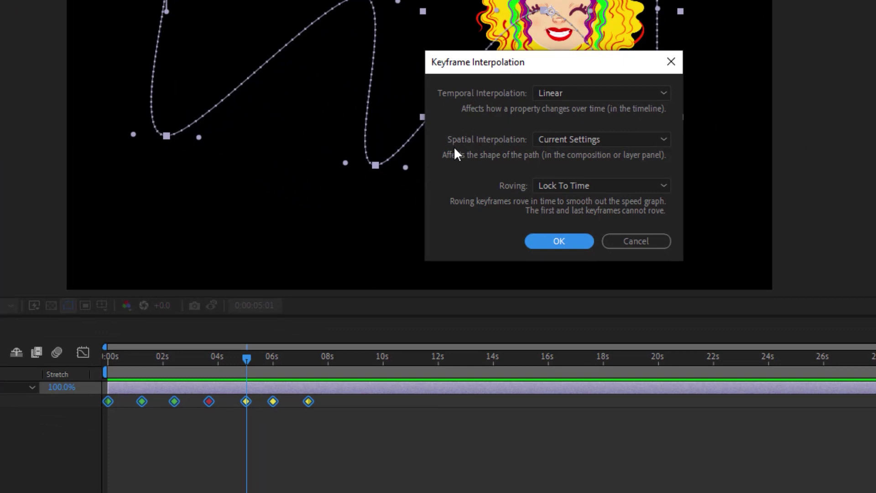
click(613, 139)
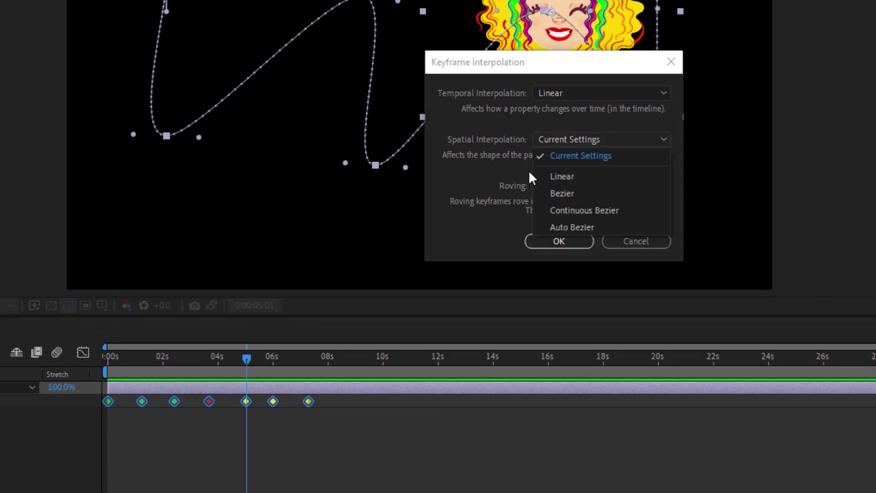
click(576, 179)
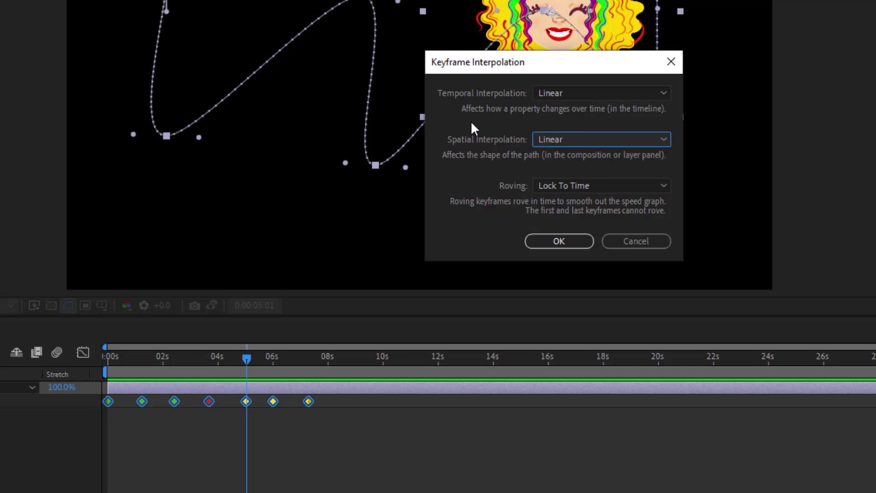
click(559, 241)
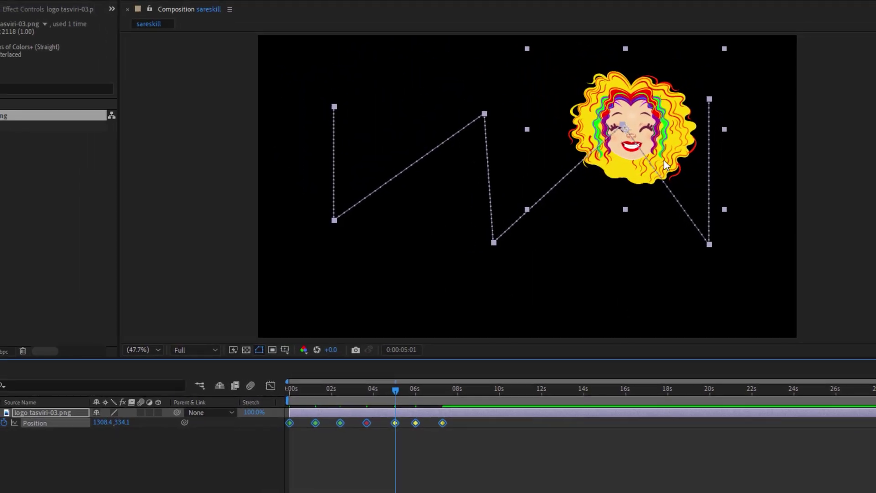
Step: Preview the logo's motion along the straight path from near the start, and undo the Linear spatial interpolation
drag(395, 390, 295, 397)
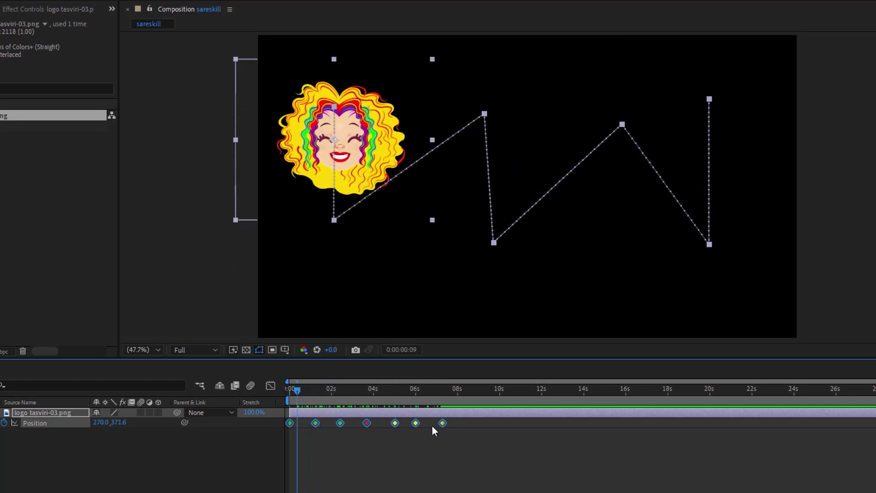
key(space)
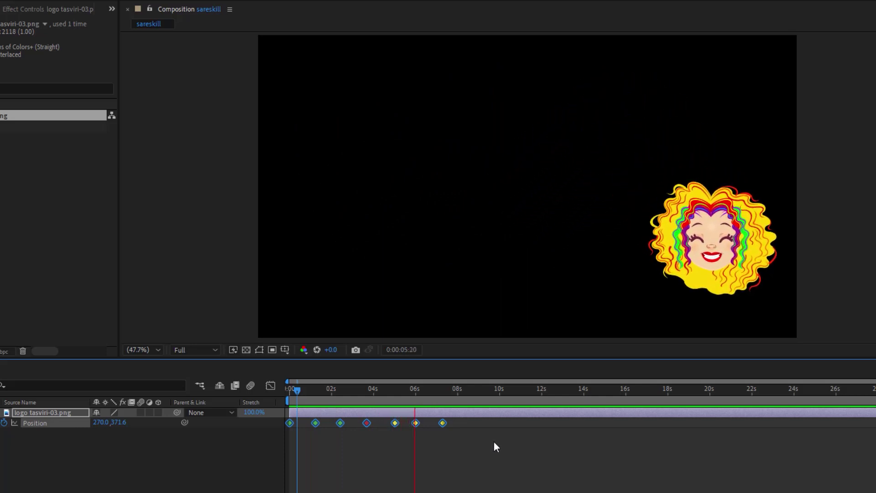
key(space)
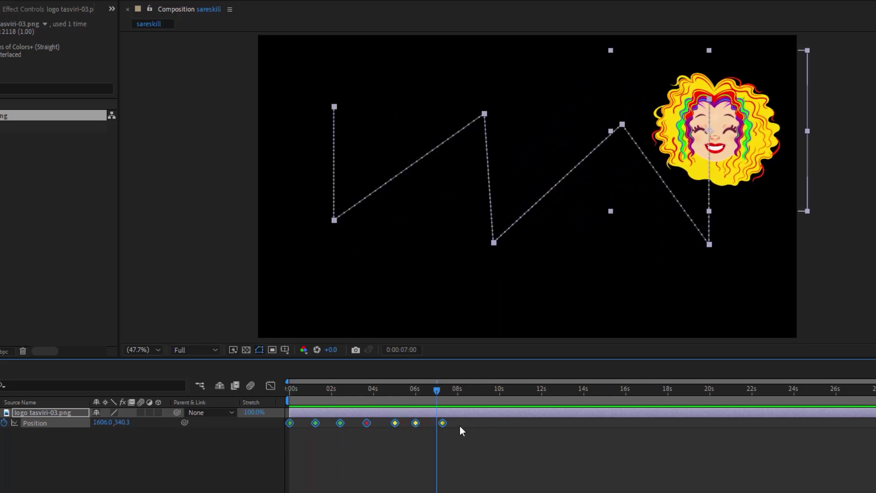
key(ctrl+z)
Step: Play part of the animation along the curved path and park the playhead between the third and fourth keyframes
drag(396, 391, 319, 384)
key(space)
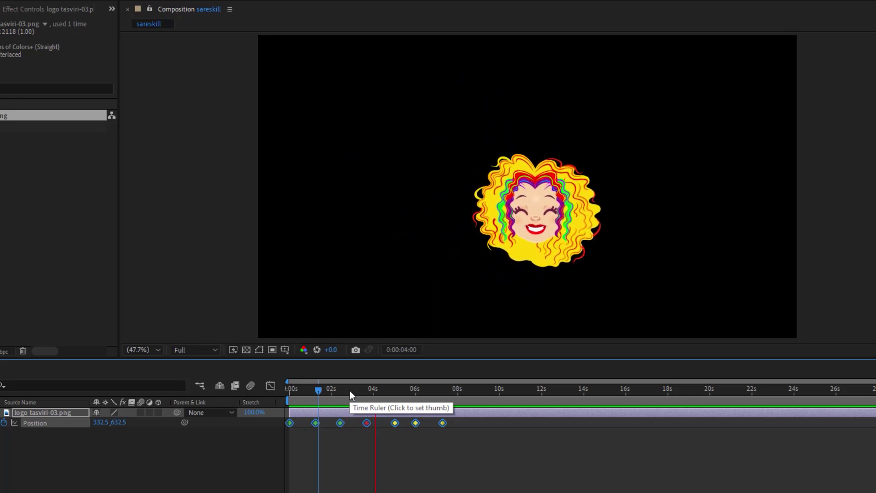
key(space)
drag(373, 396, 347, 403)
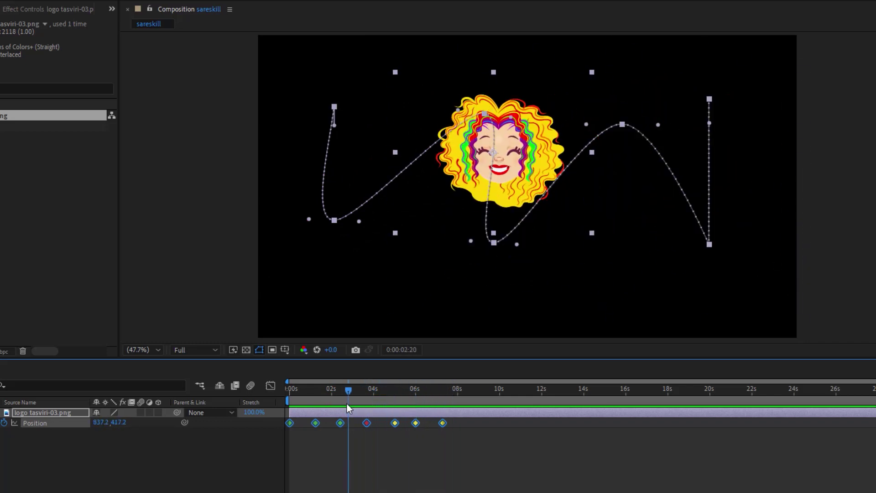
Step: Try Toggle Hold Keyframe on all selected Position keyframes and revert them to their previous interpolation
right_click(416, 420)
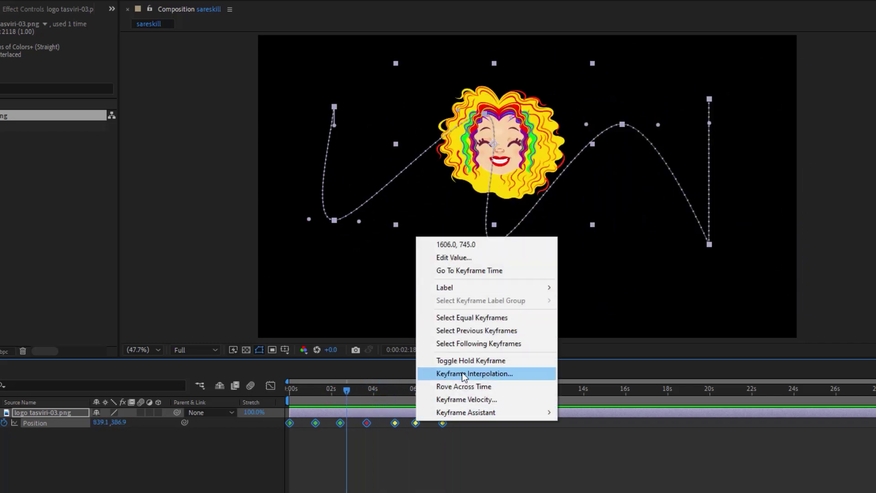
click(490, 365)
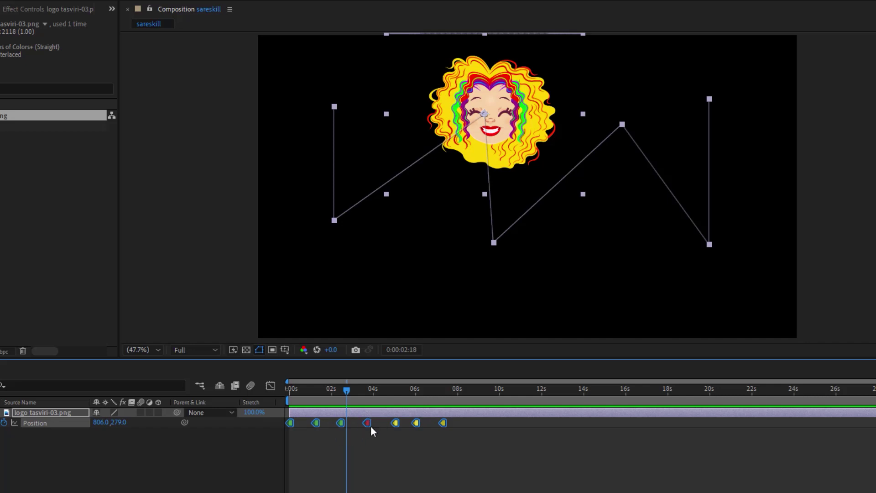
key(ctrl+alt+h)
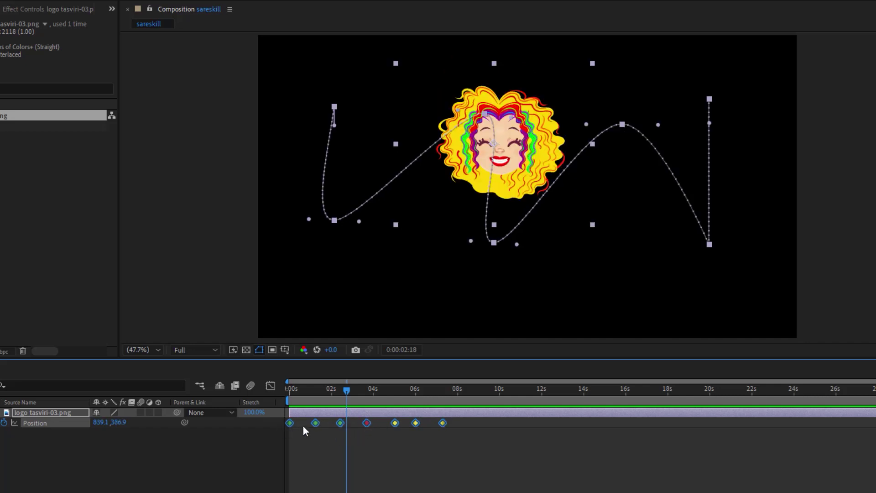
Step: Convert all selected Position keyframes to hold keyframes and preview the logo jumping between positions from the start
right_click(394, 421)
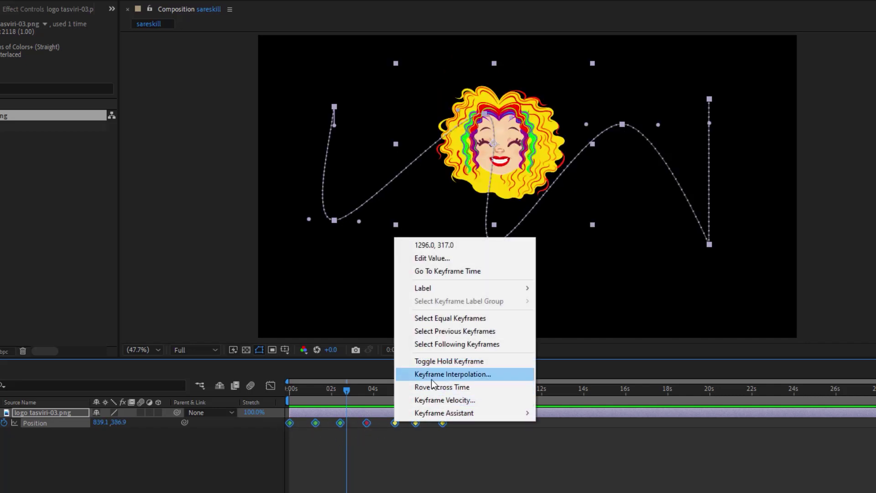
click(430, 366)
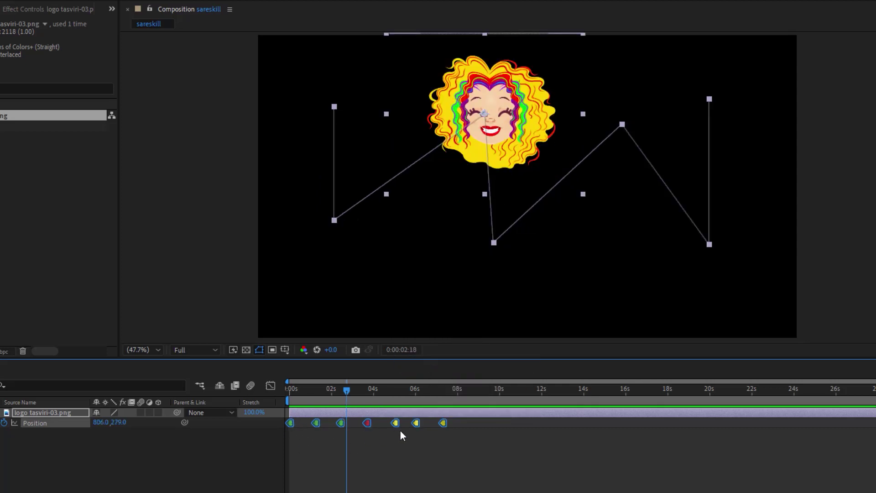
key(Home)
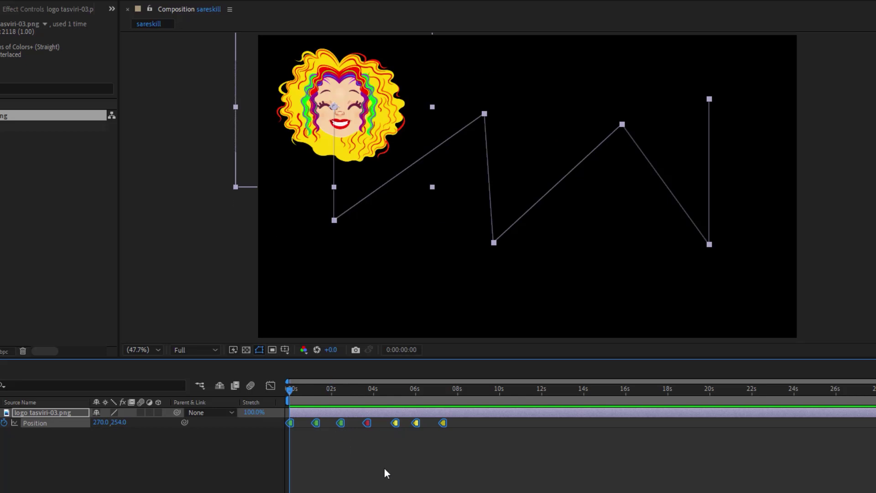
key(space)
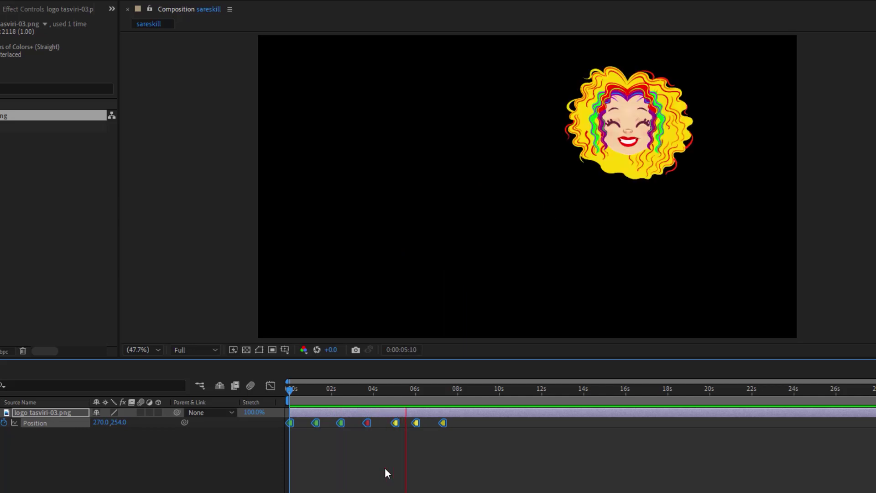
key(space)
drag(431, 391, 397, 393)
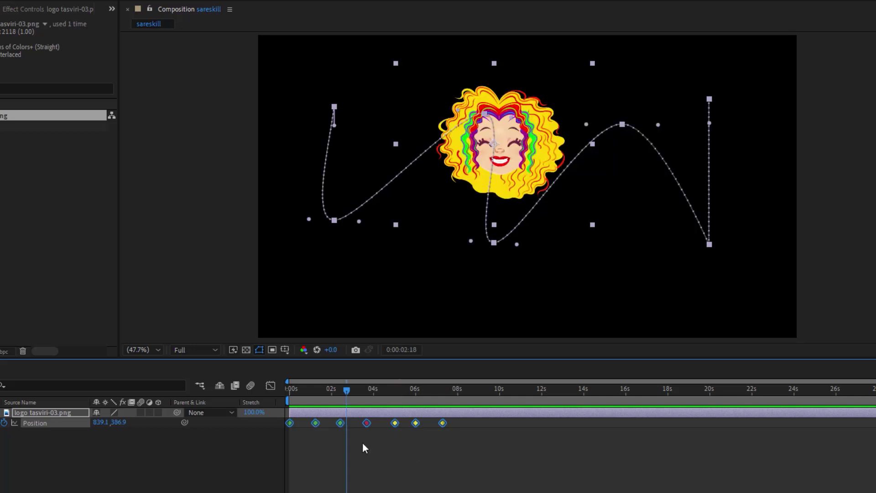
Step: Apply Toggle Hold Keyframe to only the last four Position keyframes, leaving the first three as they are
click(446, 448)
drag(410, 433, 365, 420)
right_click(443, 422)
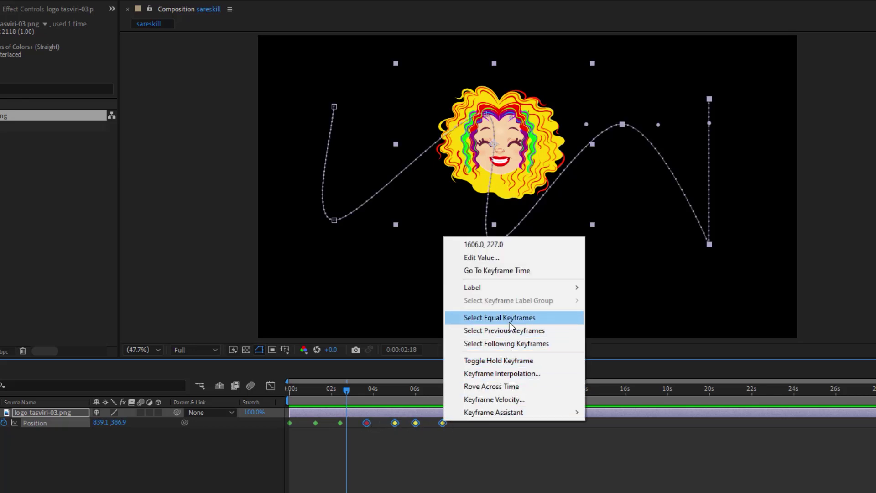
click(518, 363)
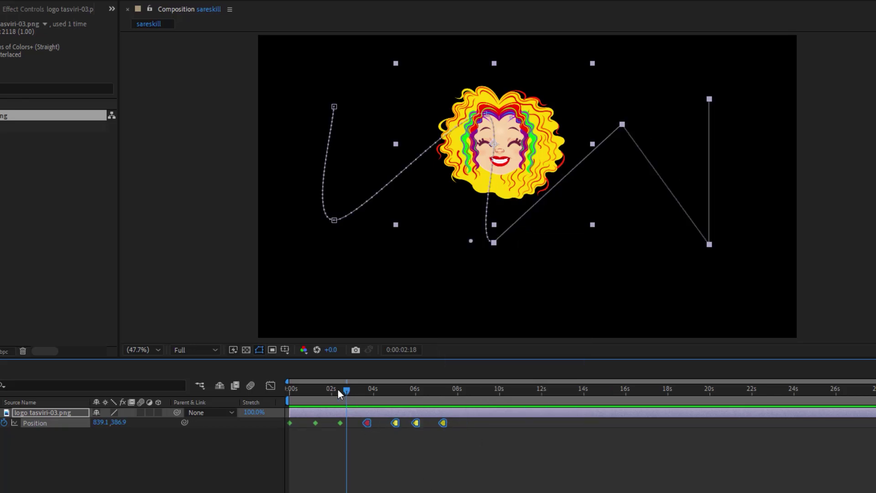
Step: Preview the animation from near the start to compare the smooth first section with the held last four keyframes
drag(338, 390, 292, 412)
key(space)
key(space)
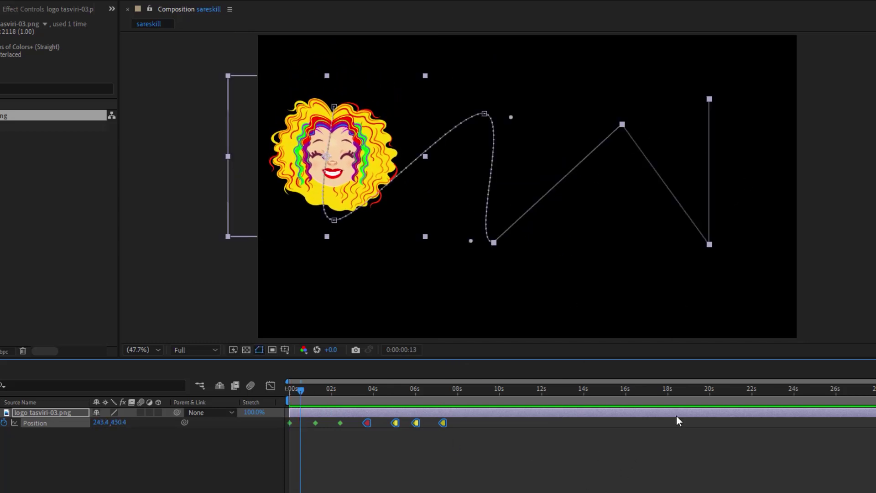
key(space)
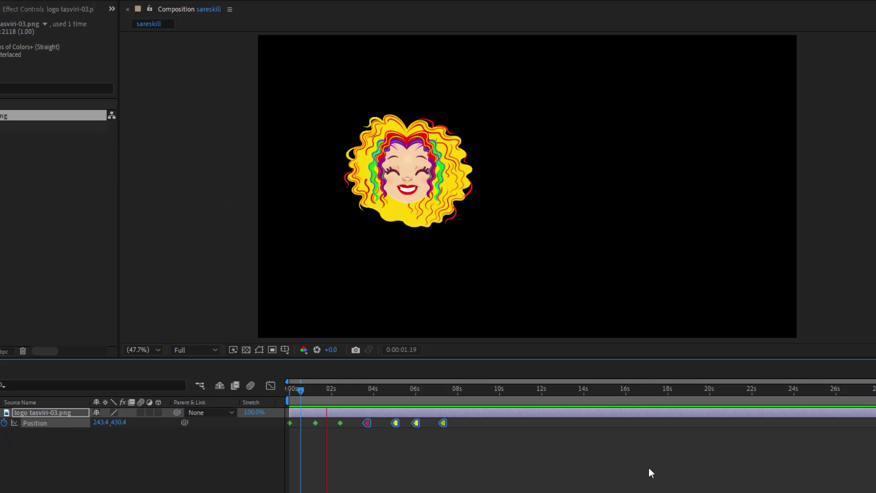
key(space)
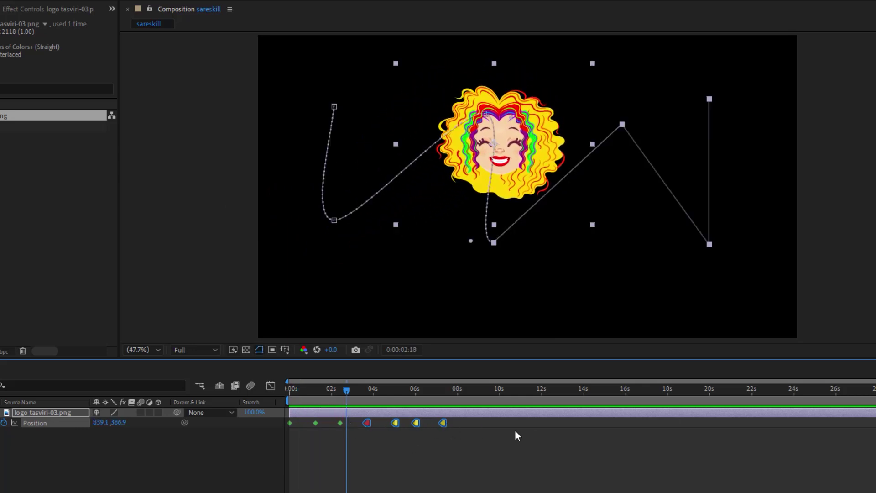
key(space)
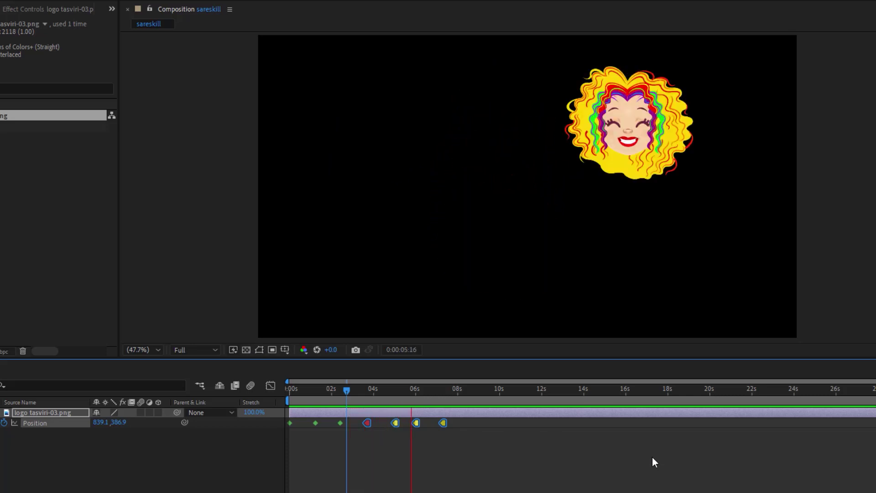
key(space)
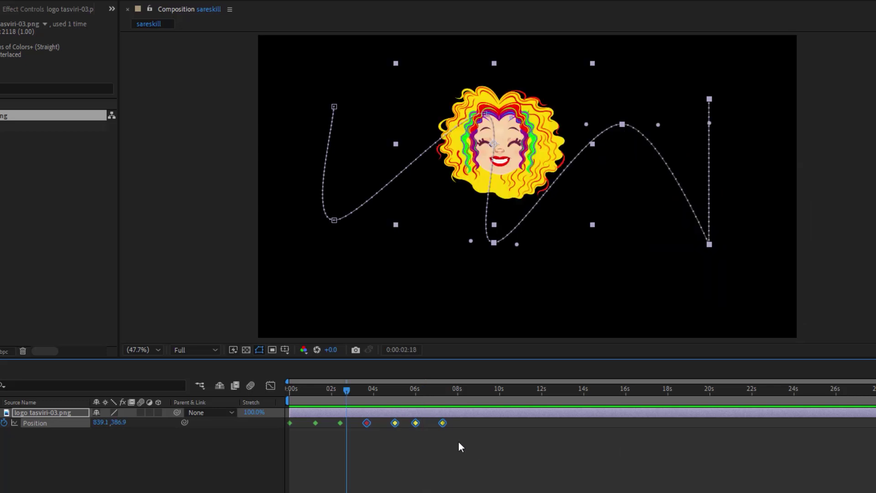
Step: Select all Position keyframes, apply Rove Across Time to them and clear the selection
drag(432, 437, 286, 418)
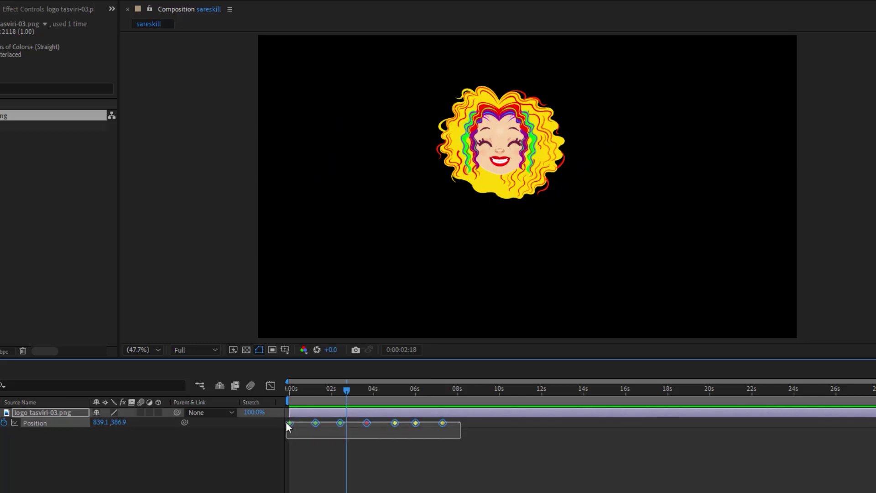
right_click(416, 424)
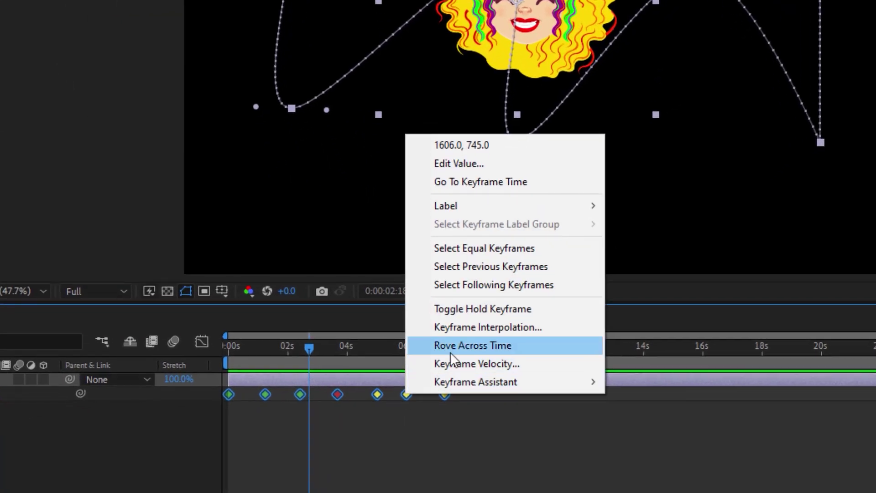
click(480, 350)
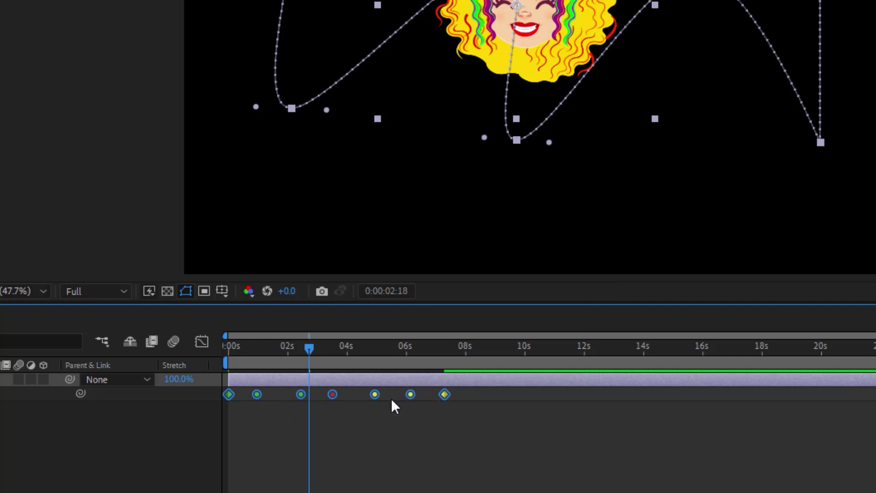
click(339, 426)
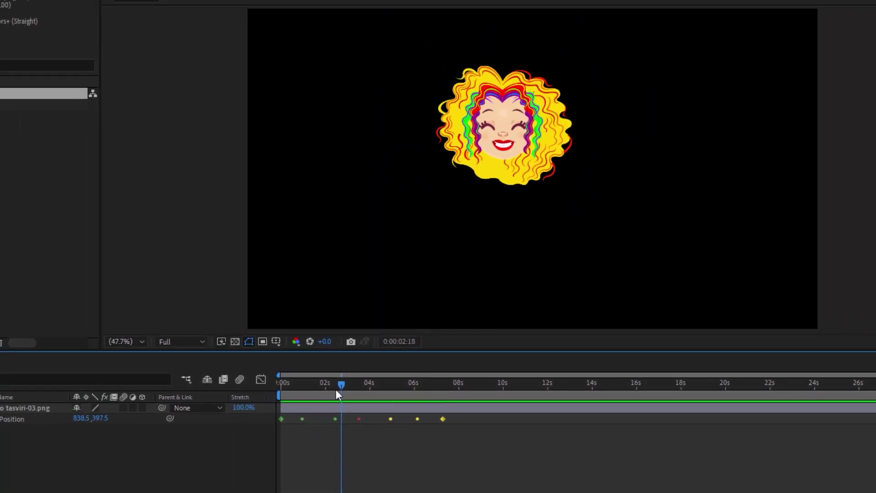
Step: Scrub through the roving motion, reselect all Position keyframes and preview the animation from the start
drag(336, 390, 379, 389)
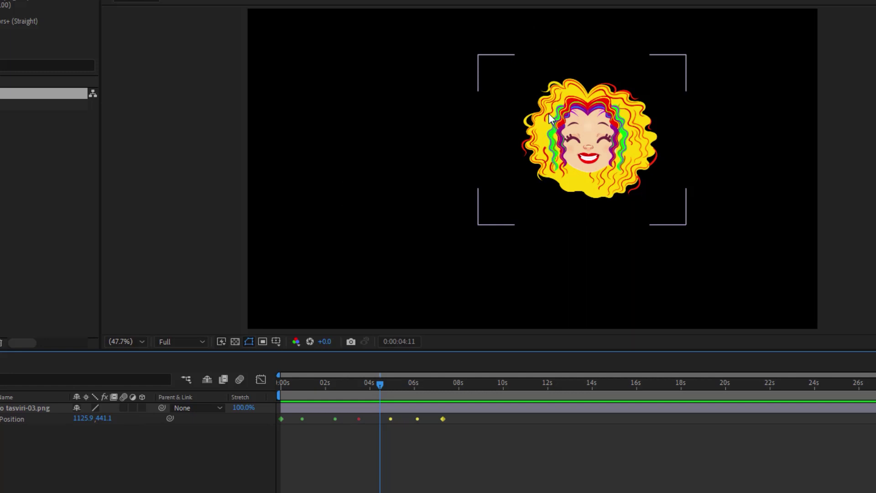
drag(465, 434, 273, 417)
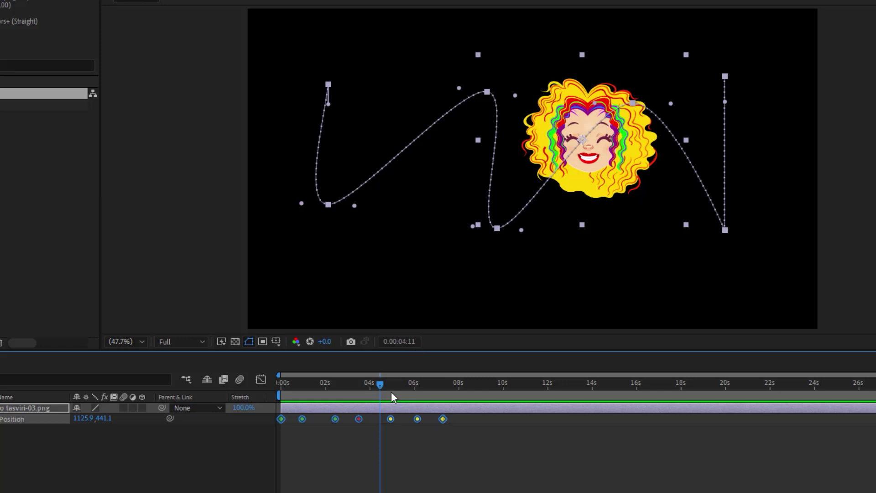
click(372, 384)
click(284, 382)
key(space)
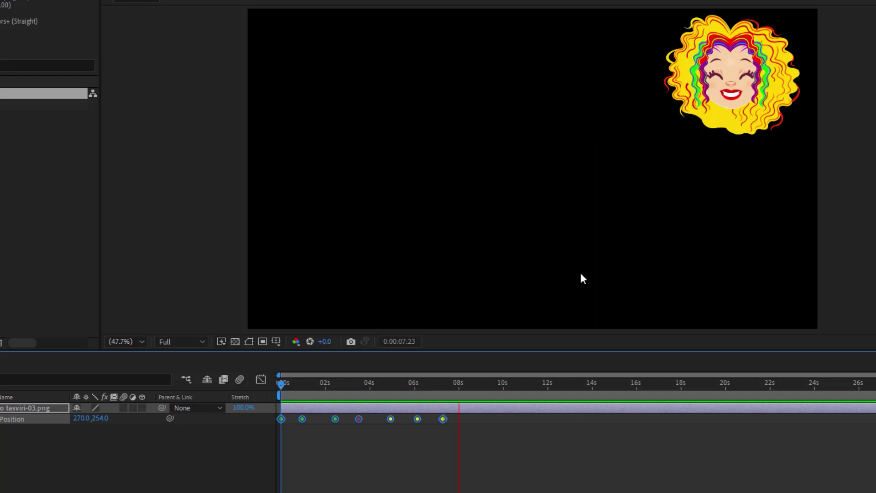
key(space)
Step: Replay the roving motion from 0:00:01:12 and undo Rove Across Time on the Position keyframes
drag(462, 381, 313, 391)
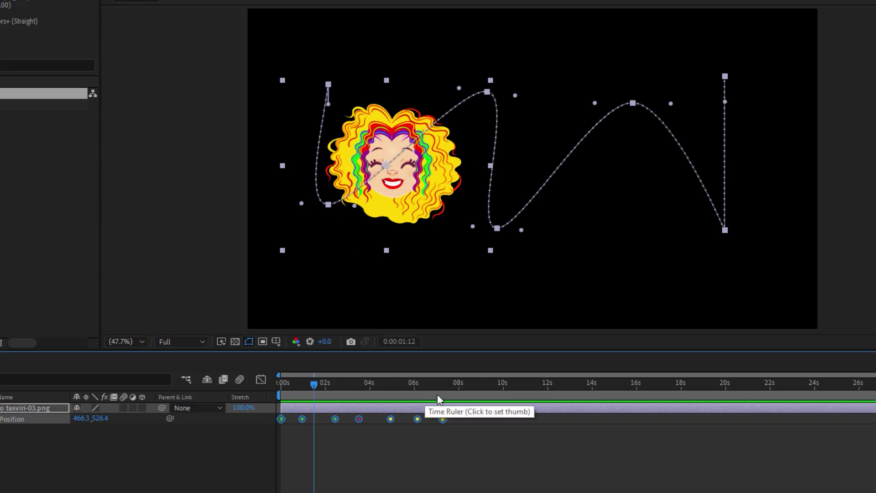
key(space)
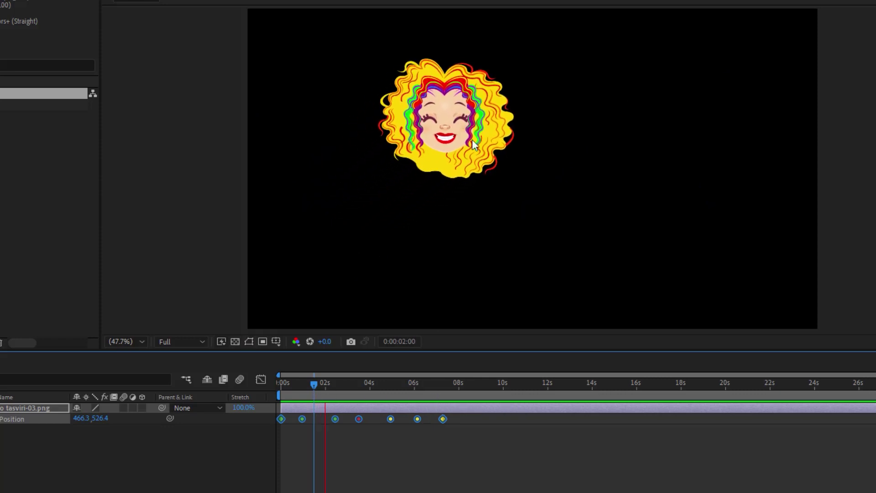
key(space)
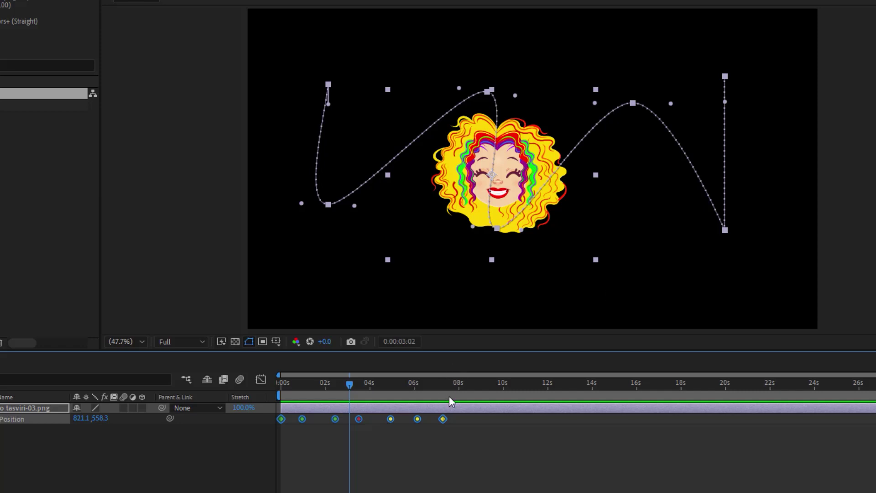
key(ctrl+z)
Step: Examine the Keyframe Velocity and Keyframe Assistant easing options for the selected Position keyframes, and play part of the motion
drag(454, 441, 345, 423)
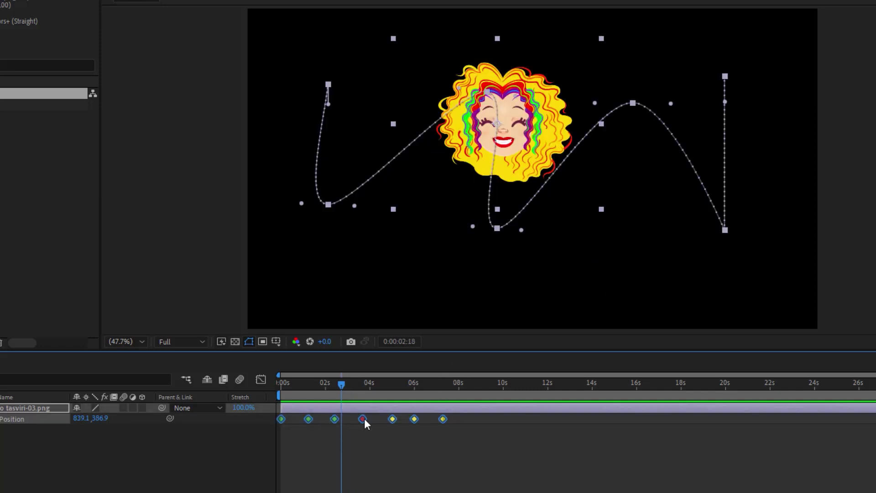
right_click(364, 419)
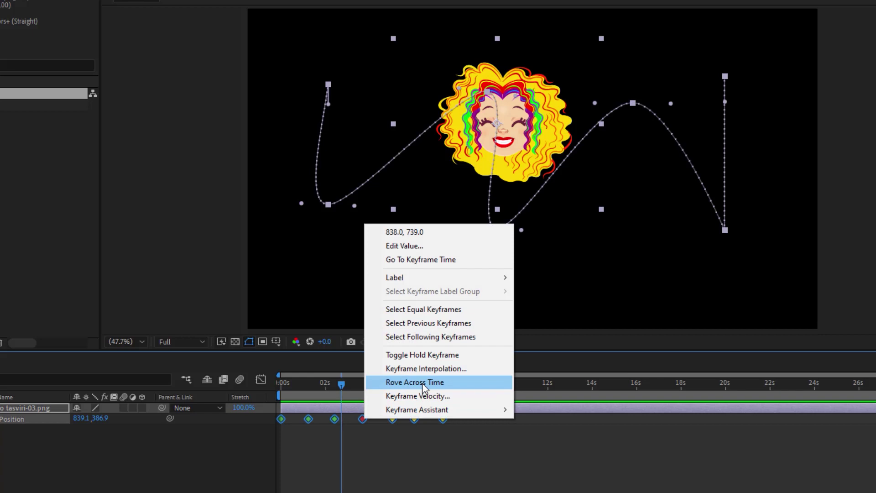
click(393, 418)
right_click(392, 418)
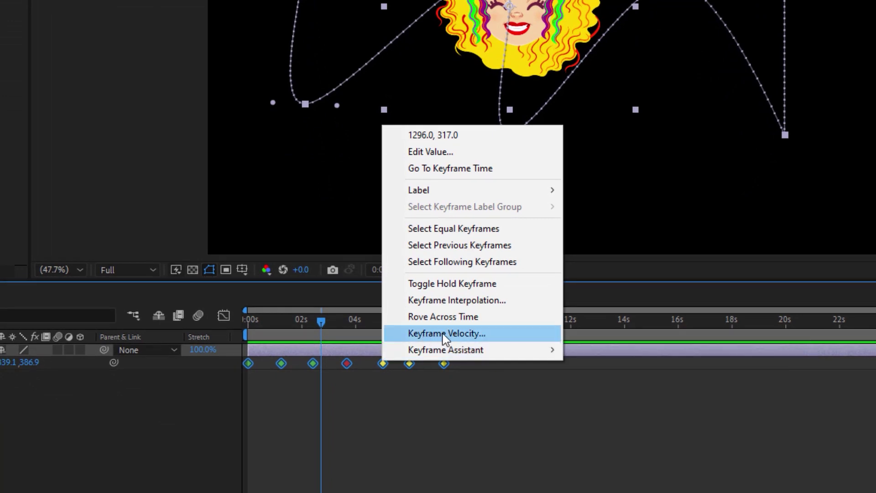
mouse_move(412, 356)
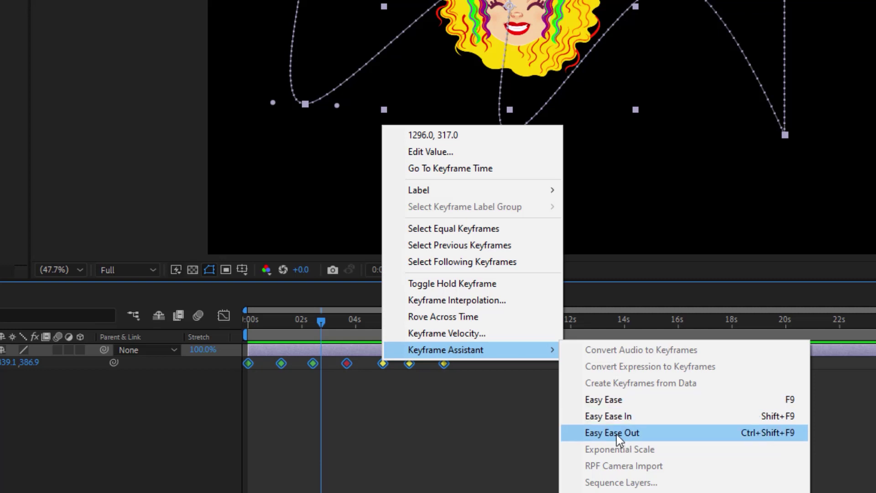
click(296, 319)
click(295, 317)
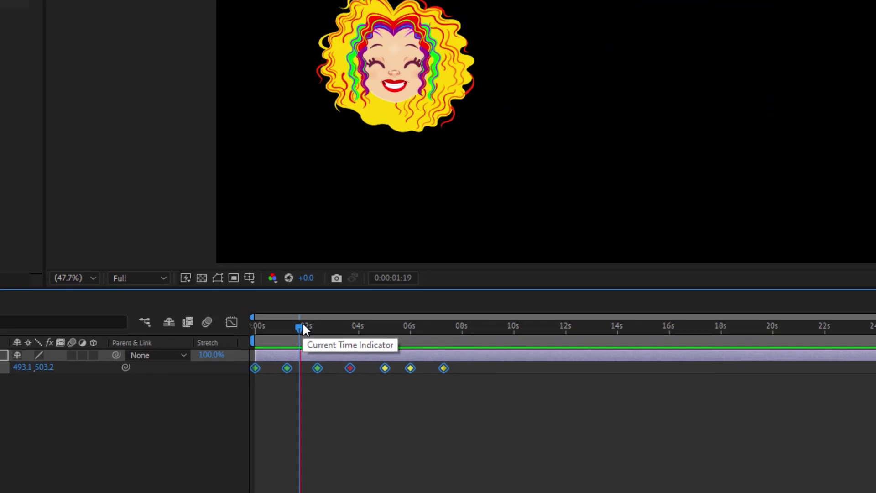
key(space)
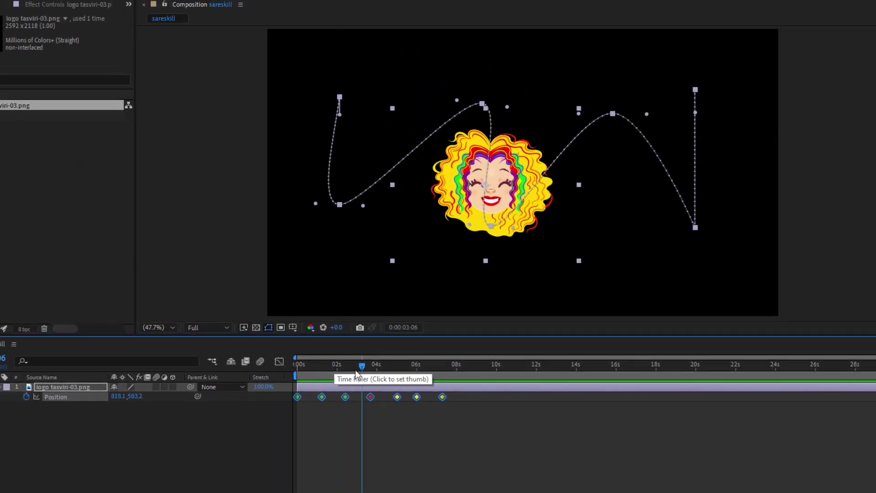
Step: Apply Easy Ease to all selected Position keyframes and preview the eased motion from the start
right_click(443, 396)
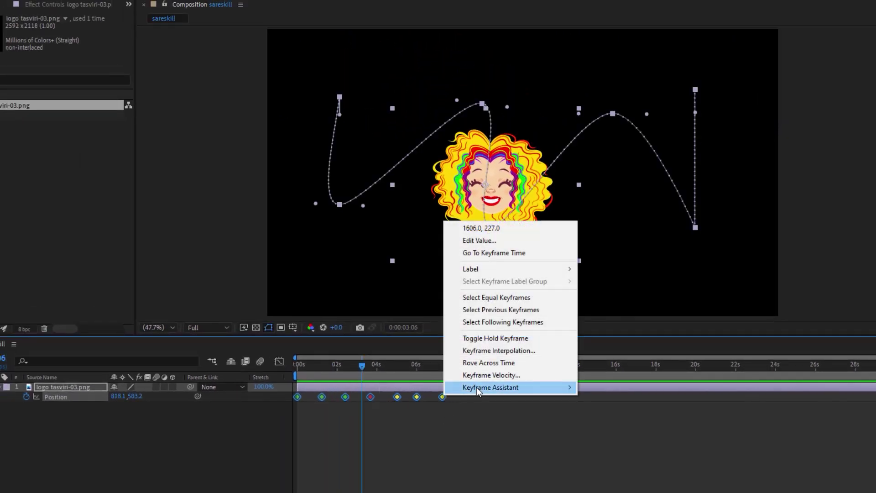
mouse_move(477, 387)
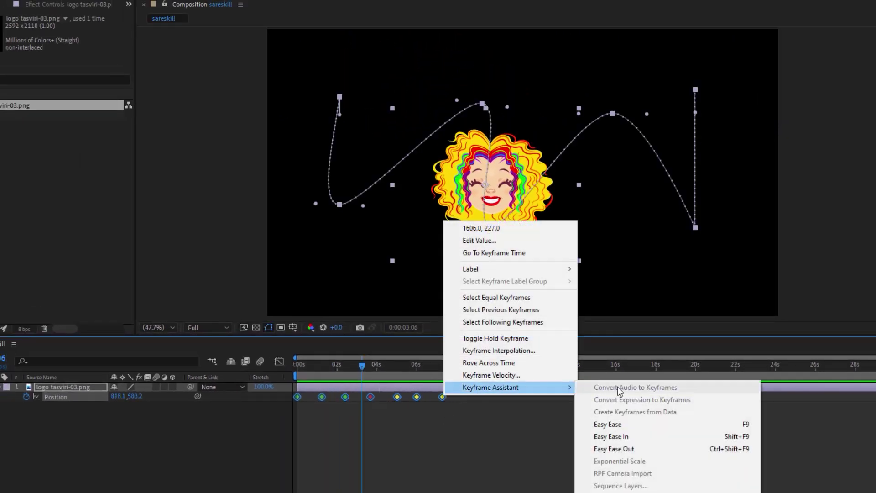
click(620, 427)
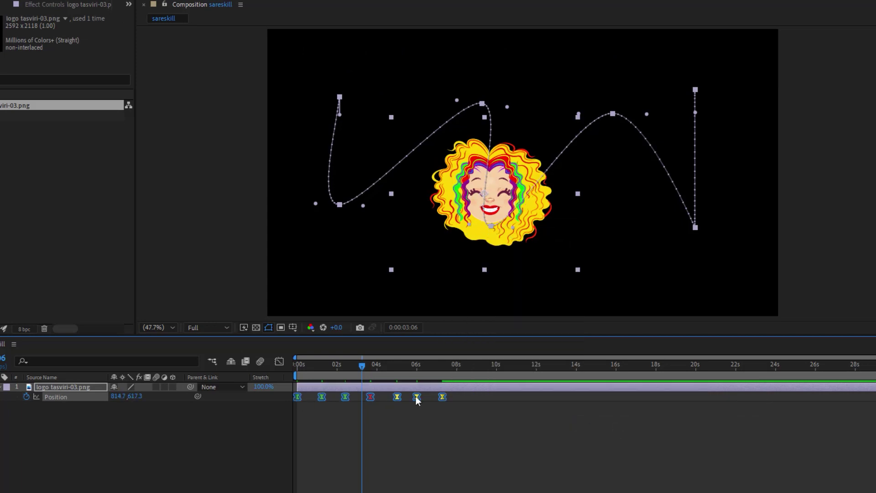
drag(333, 364, 299, 362)
key(space)
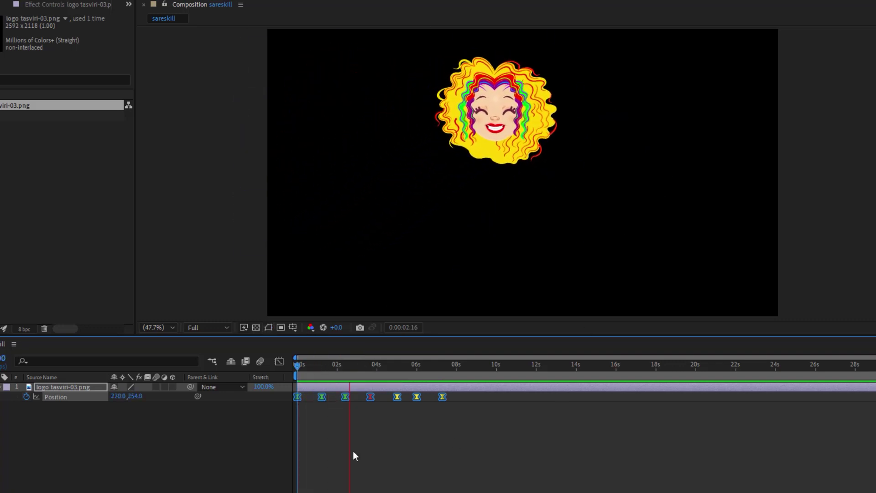
key(space)
Step: Try Easy Ease In on all selected Position keyframes
right_click(416, 397)
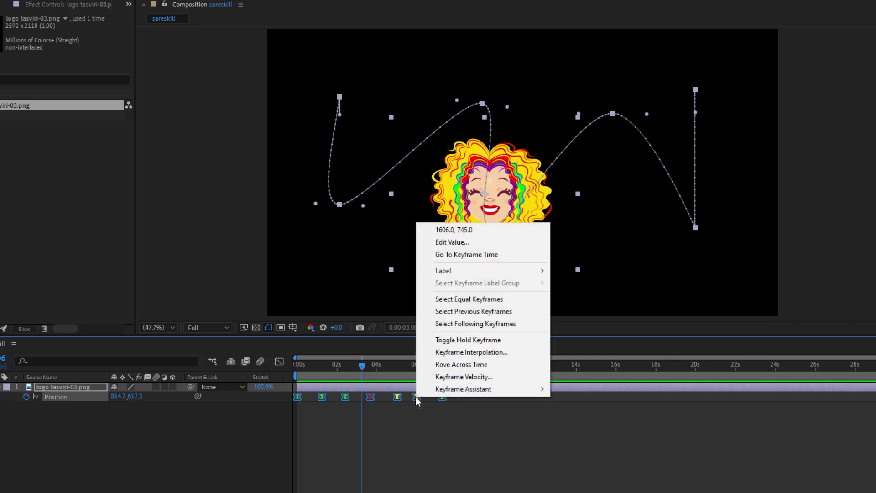
mouse_move(469, 391)
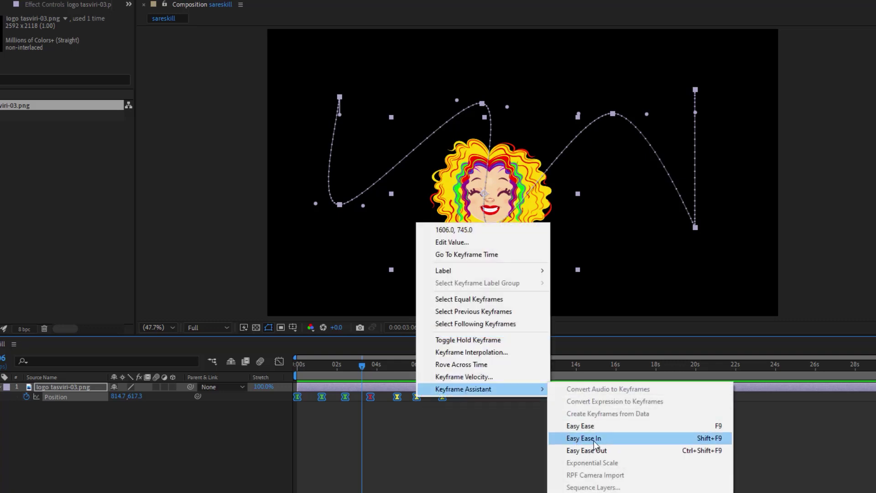
click(594, 438)
Step: Try Easy Ease In on the first eased Position keyframe alone and revert the easing on all keyframes
click(297, 396)
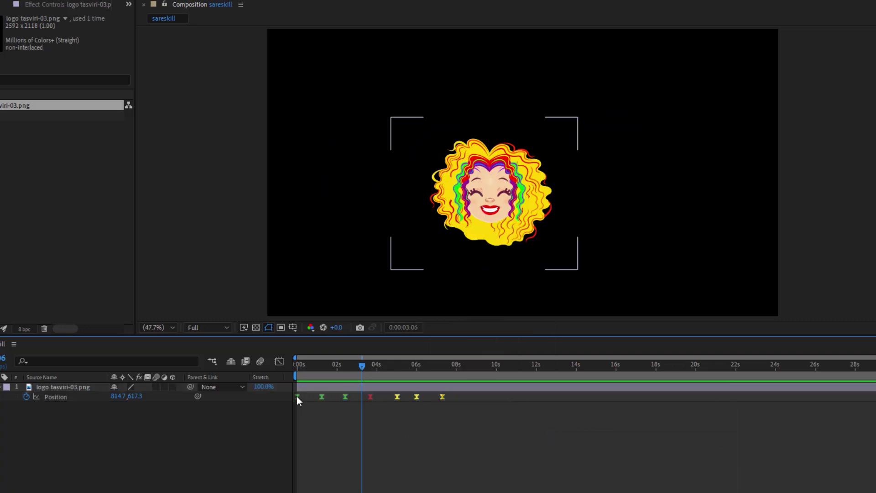
right_click(297, 397)
mouse_move(365, 386)
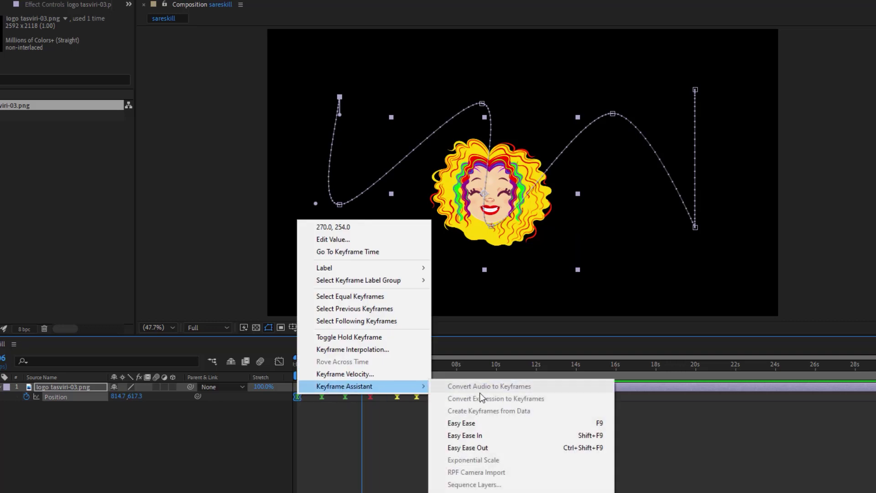
click(481, 434)
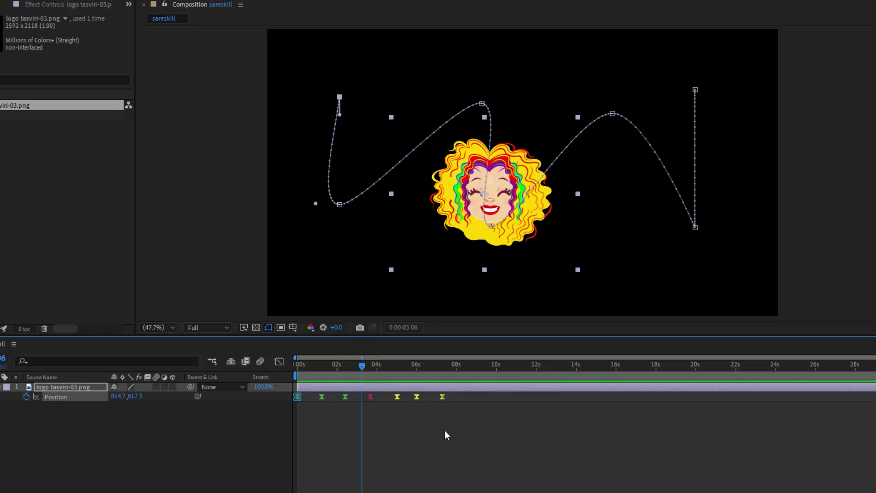
click(322, 423)
Step: Apply Easy Ease In to the first Position keyframe only
click(297, 396)
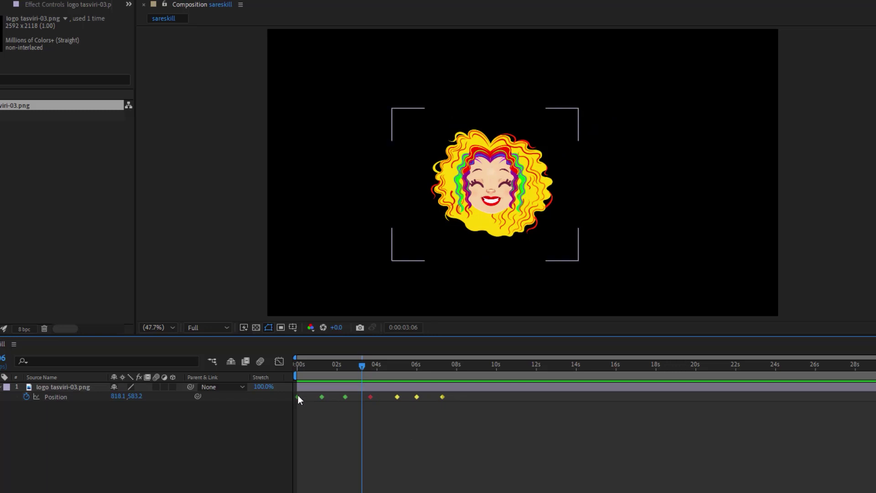
right_click(298, 397)
mouse_move(352, 389)
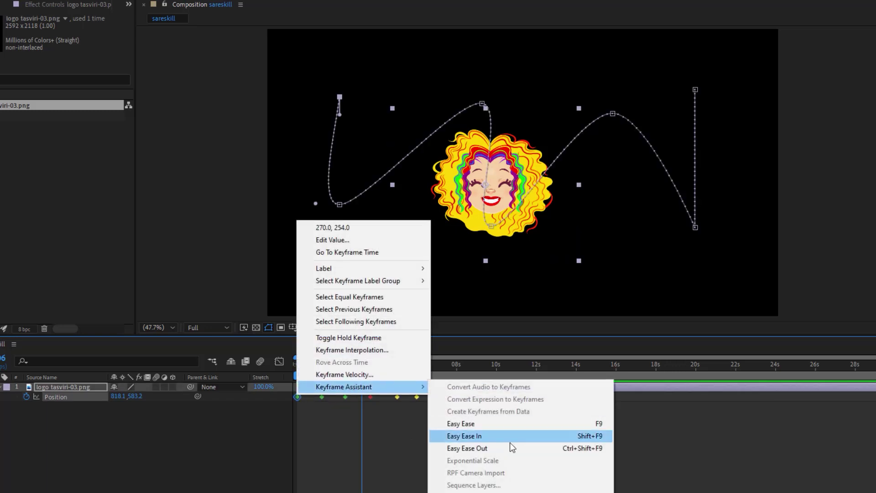
click(475, 436)
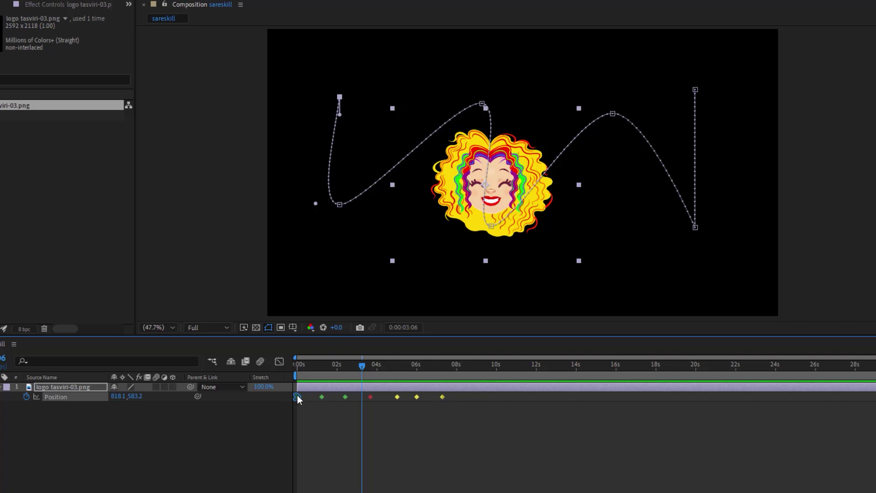
Step: Apply Easy Ease Out to the last Position keyframe only
click(442, 396)
right_click(442, 396)
mouse_move(476, 389)
click(645, 452)
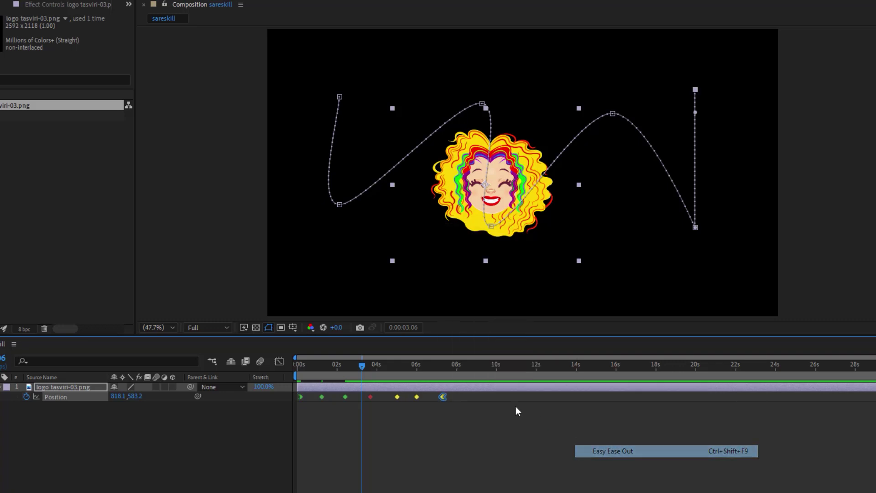
Step: Apply Easy Ease to the five middle Position keyframes, leaving out the first and last ones
mouse_move(362, 363)
mouse_down()
mouse_move(301, 365)
mouse_move(370, 367)
mouse_up()
drag(425, 407, 316, 398)
right_click(419, 396)
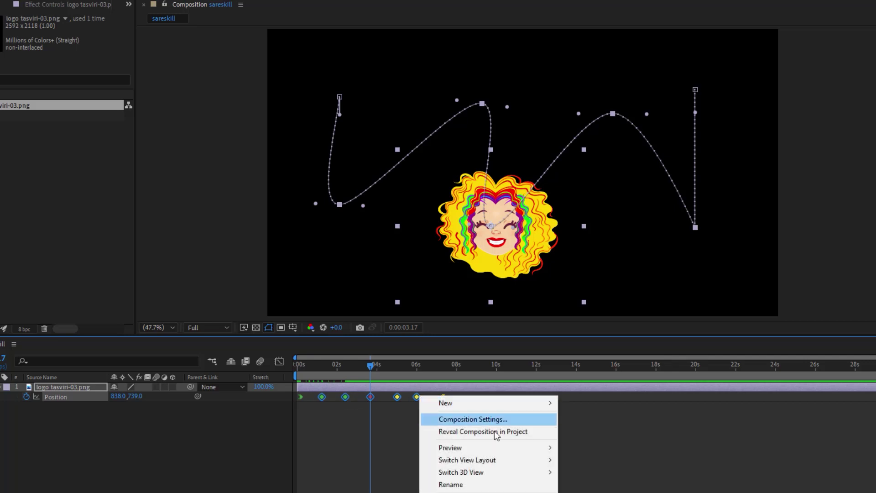
click(374, 413)
drag(423, 407, 313, 393)
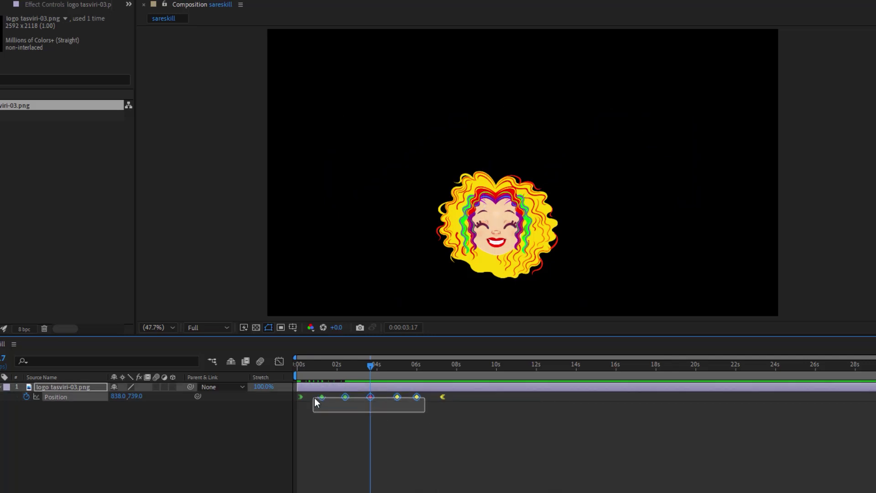
right_click(322, 396)
mouse_move(410, 394)
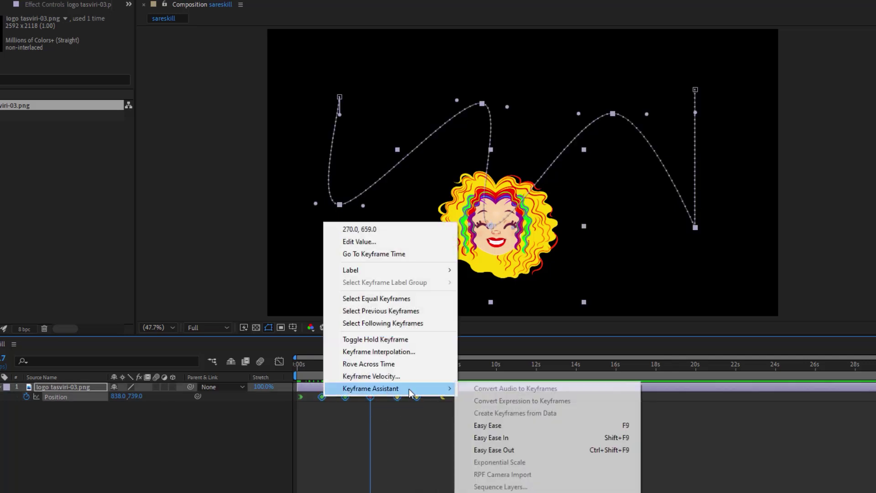
click(487, 427)
Step: Preview the eased logo motion from the start of the composition
drag(370, 365, 294, 367)
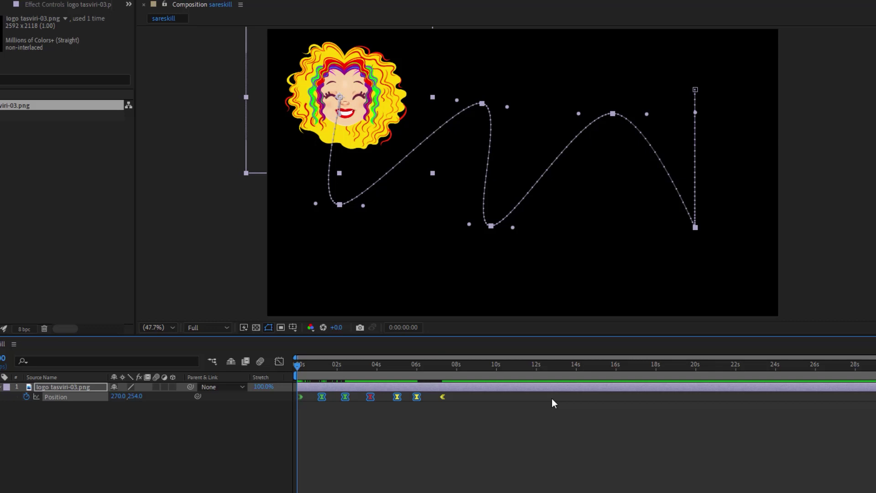
key(space)
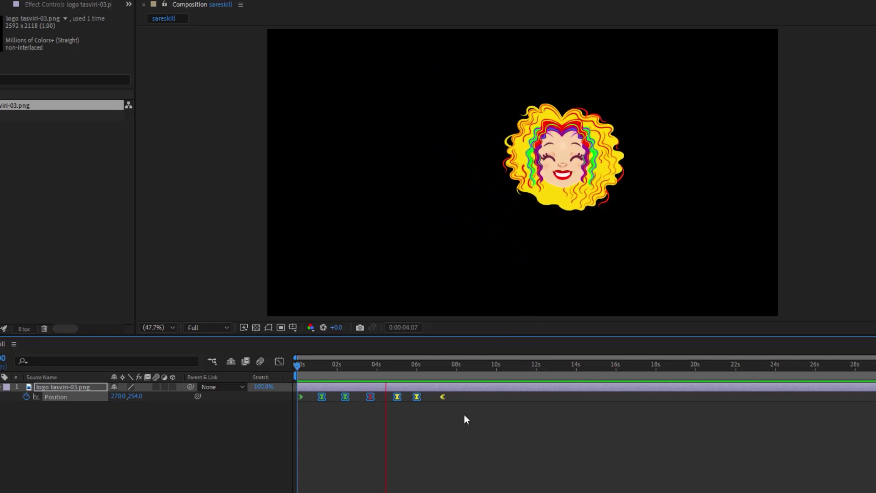
key(space)
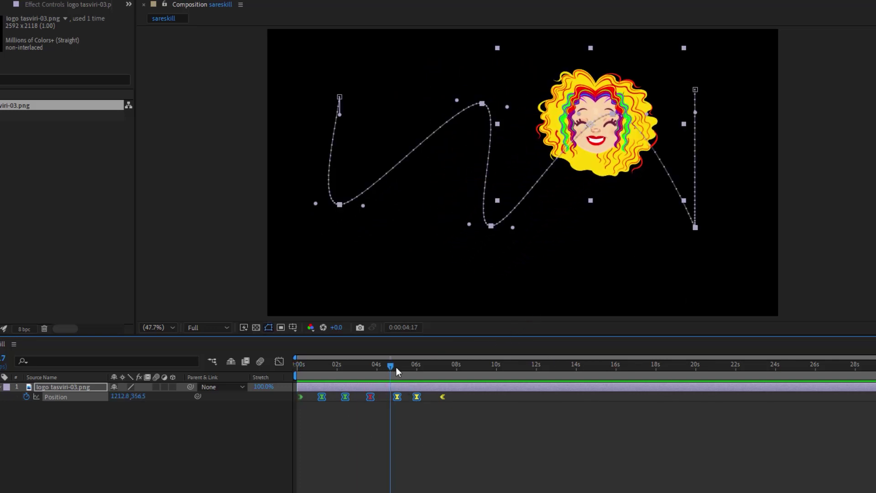
Step: Try Time-Reverse Keyframes on the five middle Position keyframes, preview the reversed motion and restore the original order
right_click(416, 396)
mouse_move(462, 386)
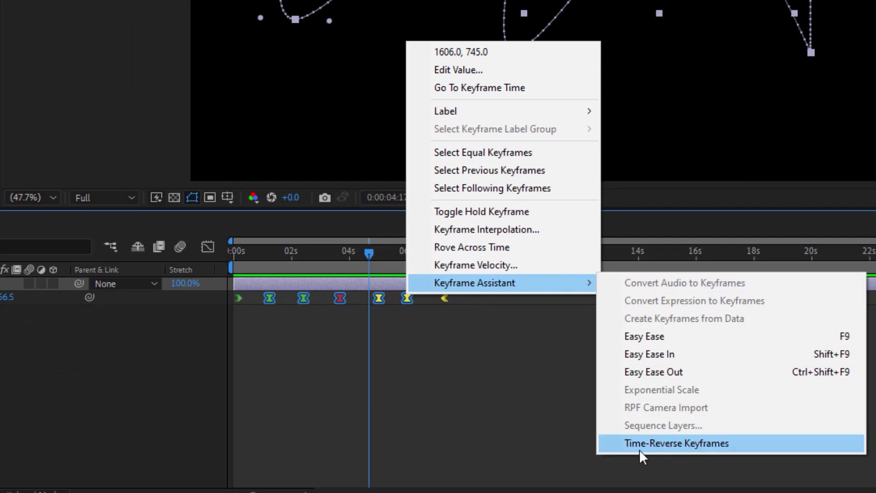
click(666, 443)
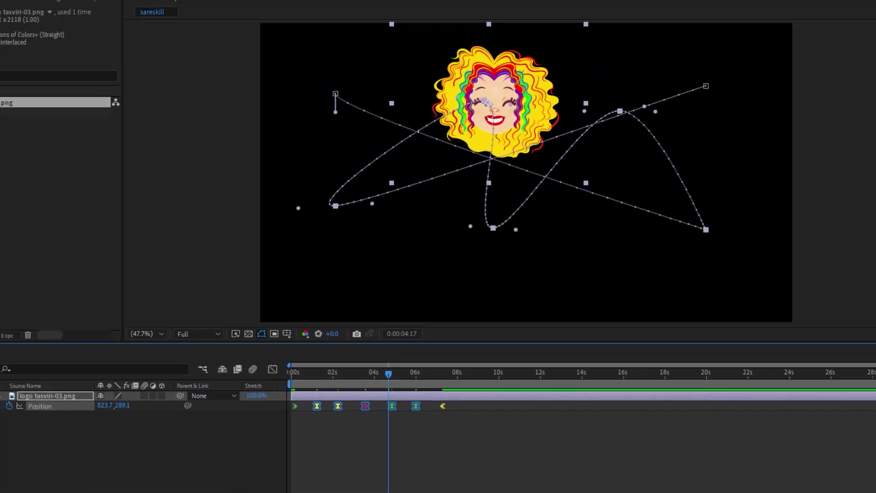
key(space)
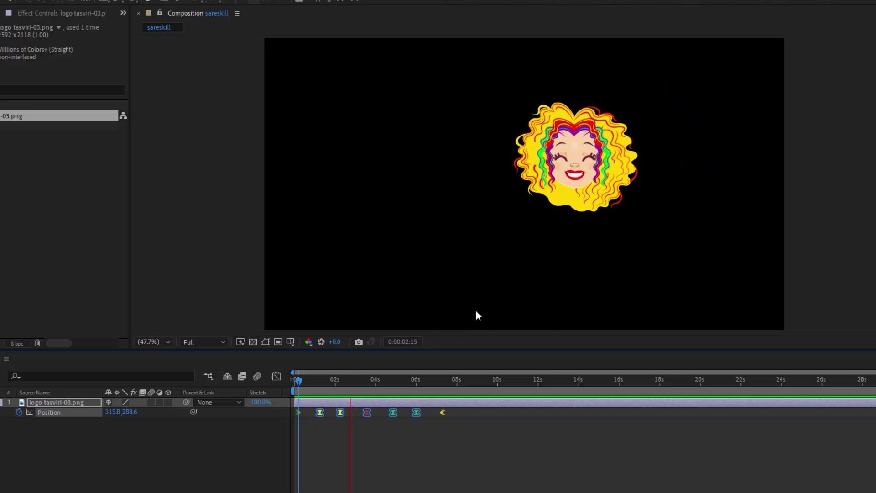
key(space)
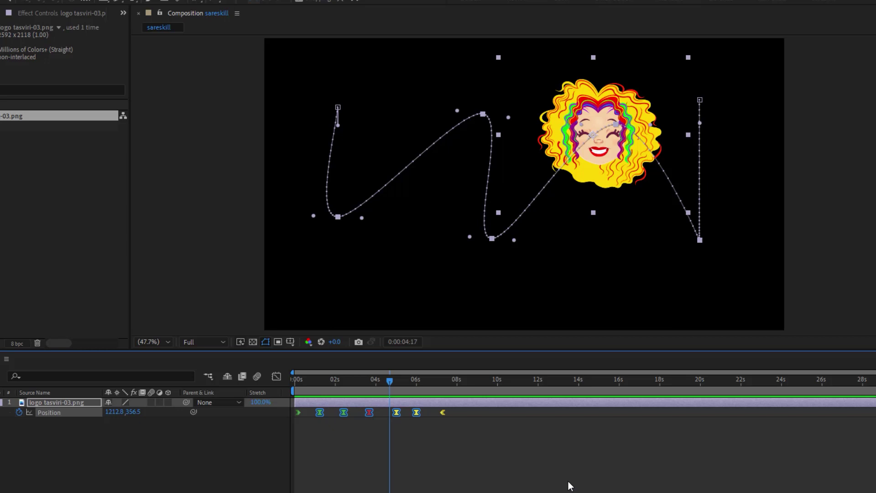
right_click(416, 414)
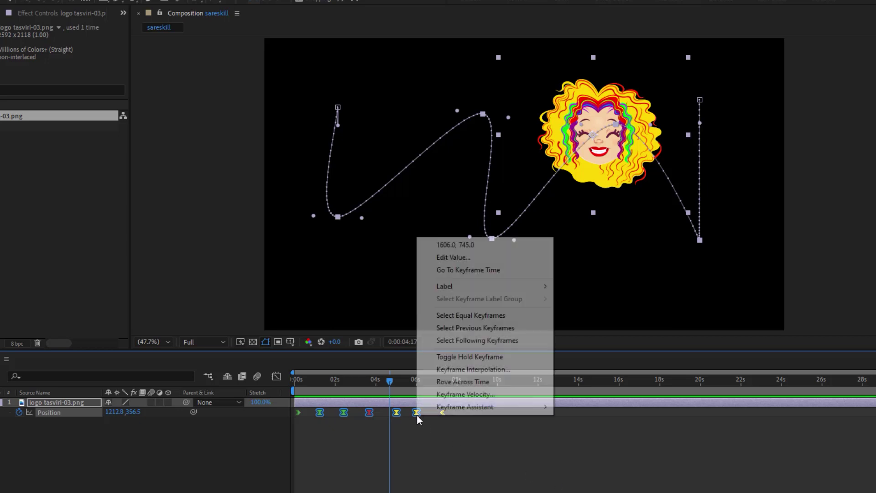
mouse_move(468, 406)
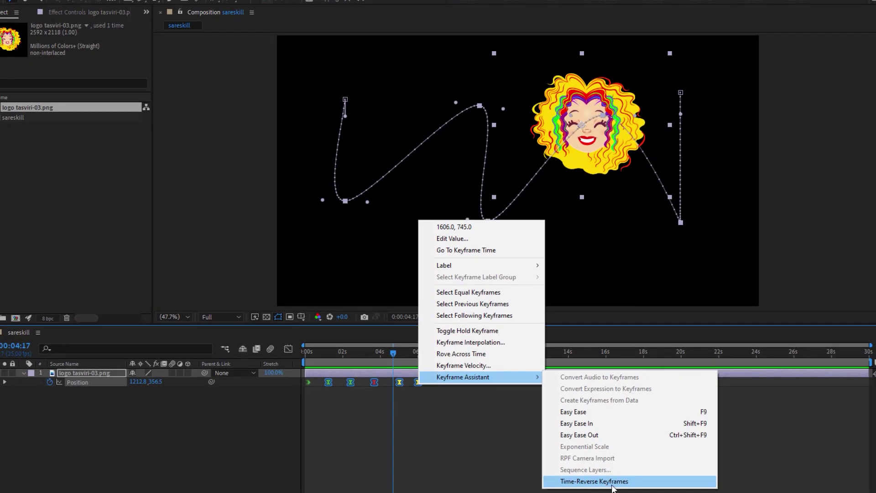
drag(393, 353, 375, 352)
drag(459, 386, 303, 385)
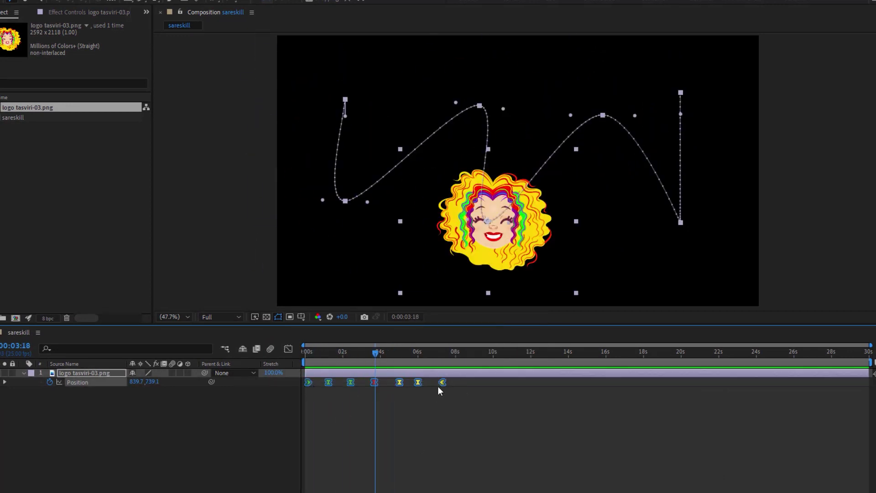
click(399, 390)
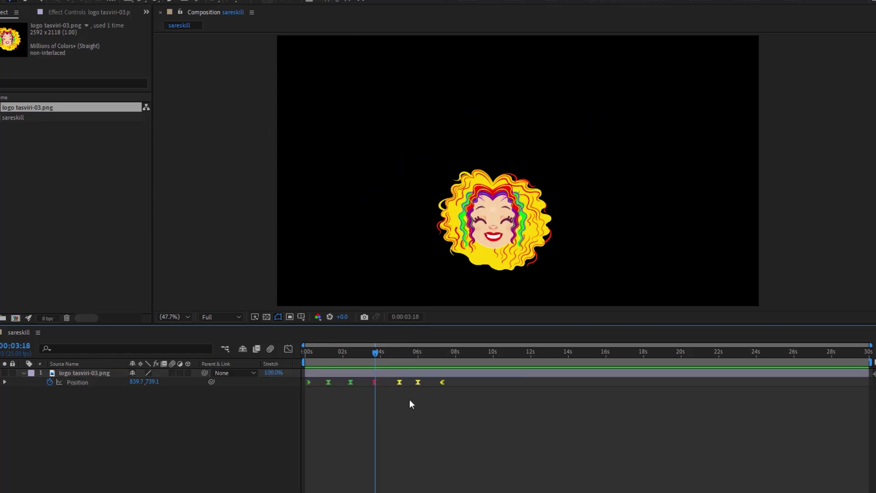
click(288, 350)
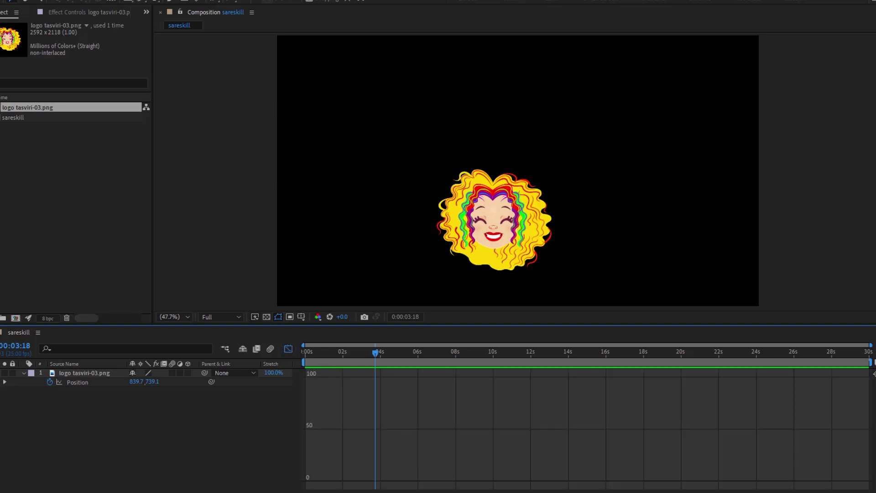
key(shift+F3)
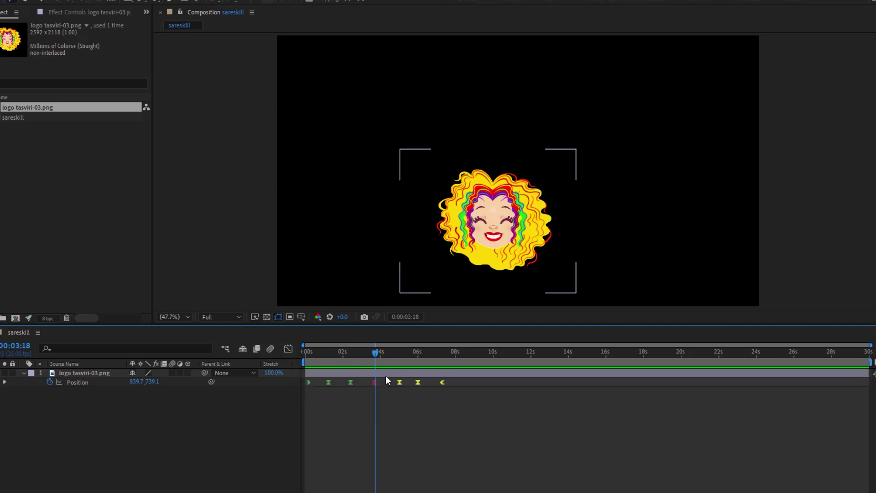
Step: Set the temporal interpolation of all Position keyframes to Linear in the Keyframe Interpolation settings
drag(369, 352, 341, 352)
drag(448, 395, 308, 382)
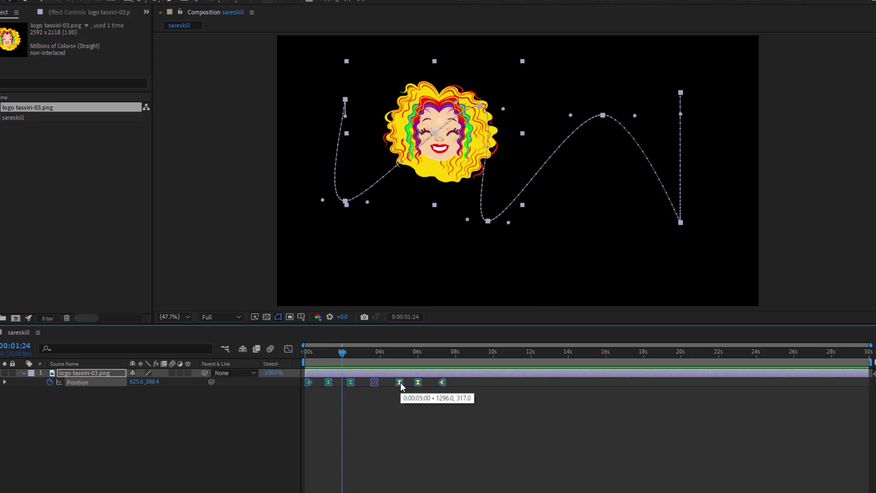
right_click(400, 383)
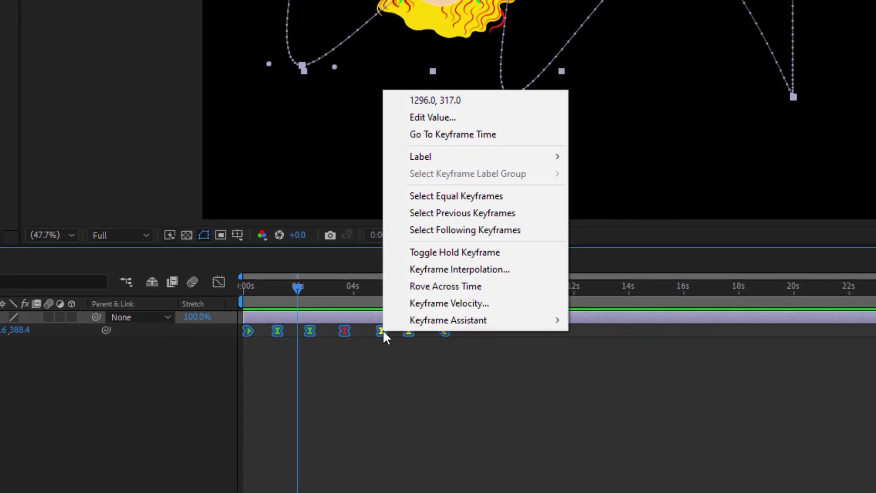
click(458, 269)
click(641, 105)
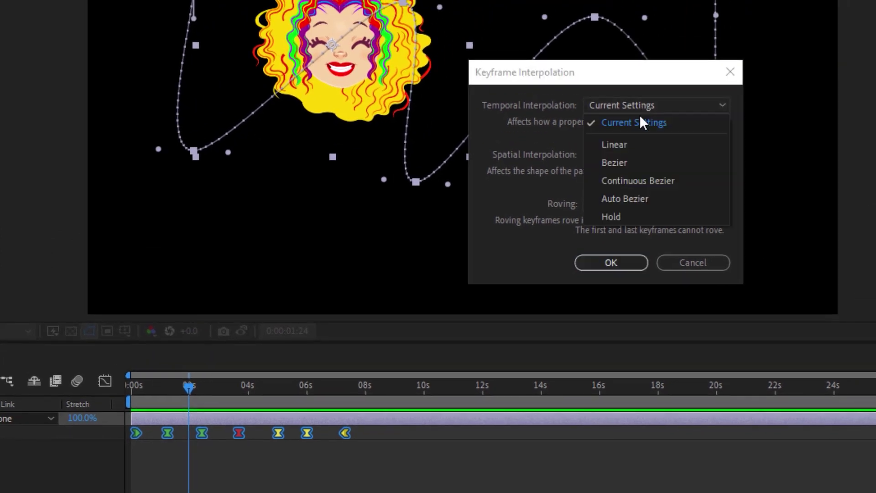
click(626, 143)
click(614, 258)
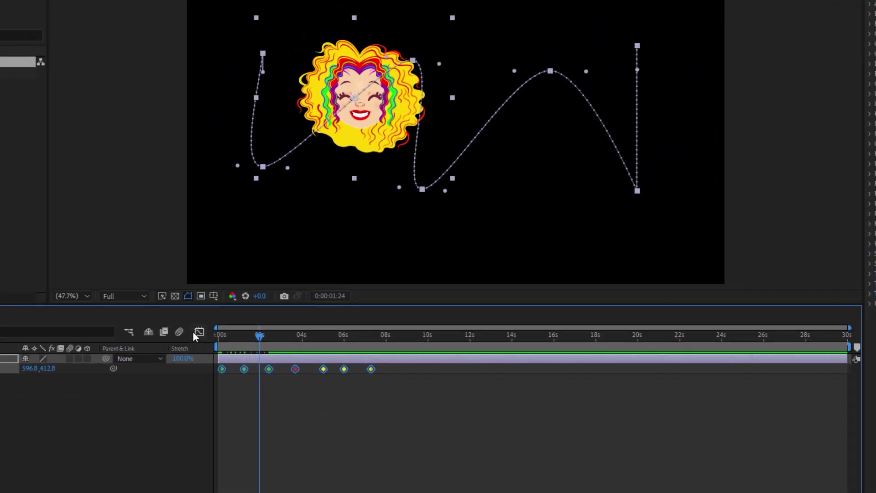
Step: Examine the Position curves and the easing options for the fourth keyframe in the Graph Editor, then return to the keyframe view
click(101, 383)
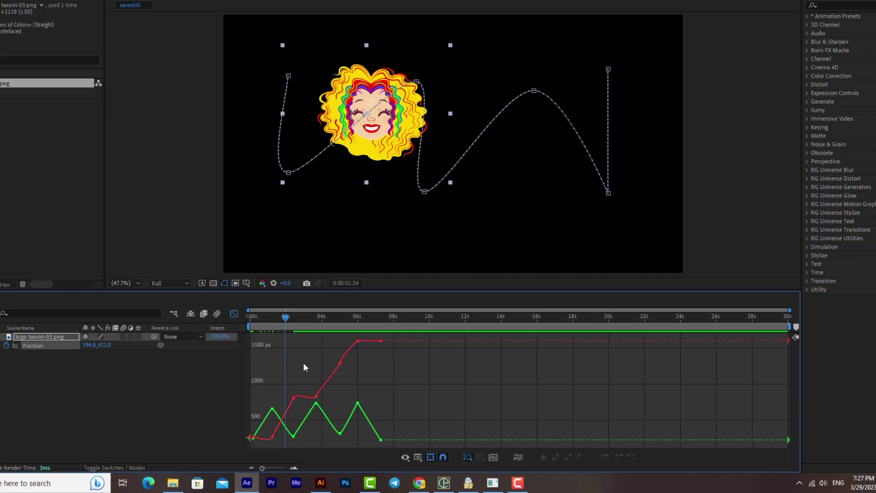
click(233, 315)
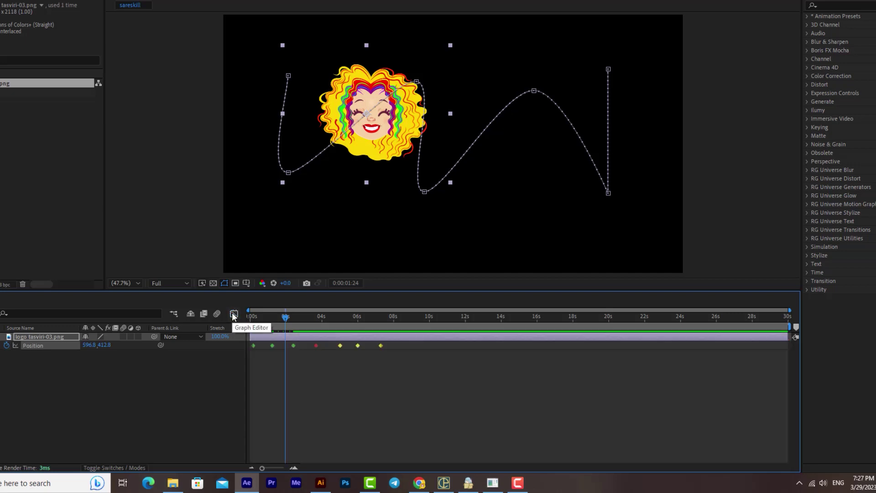
click(233, 314)
drag(285, 316, 351, 318)
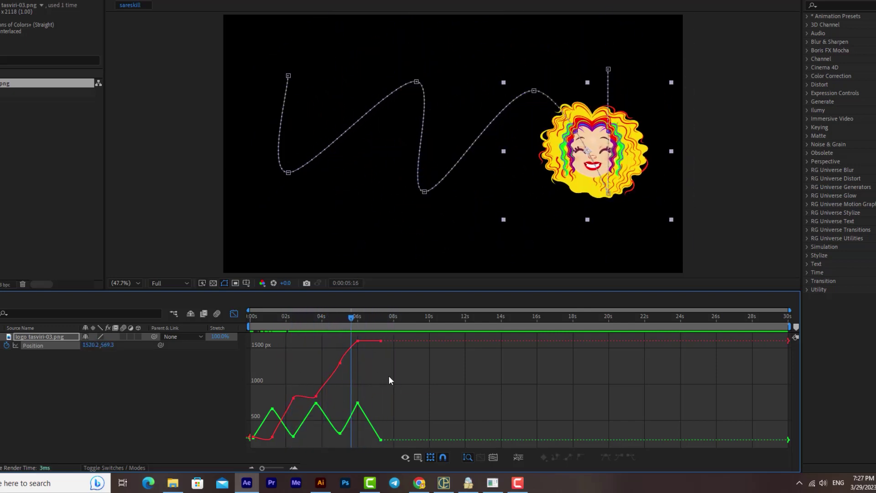
click(316, 397)
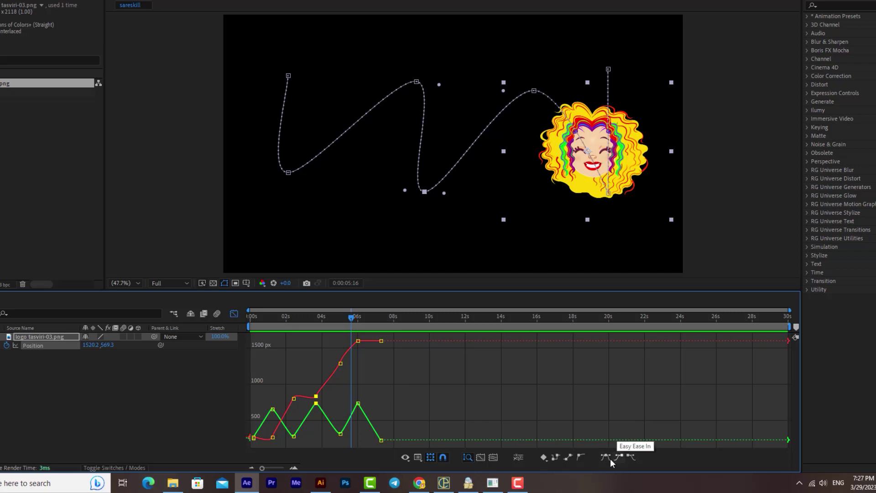
click(234, 314)
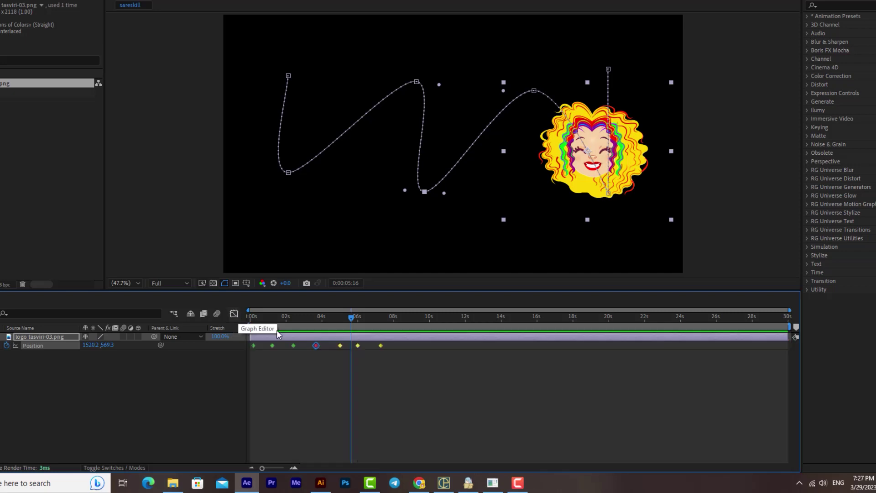
right_click(380, 345)
mouse_move(403, 342)
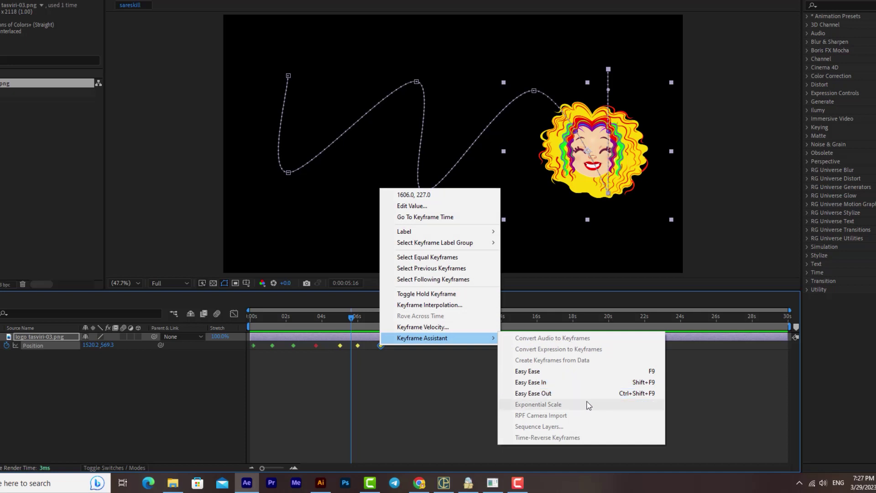
click(103, 15)
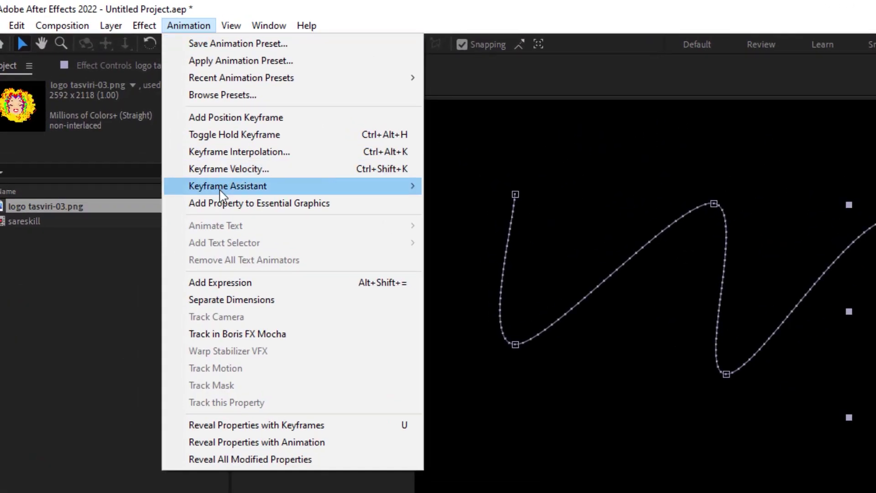
mouse_move(313, 186)
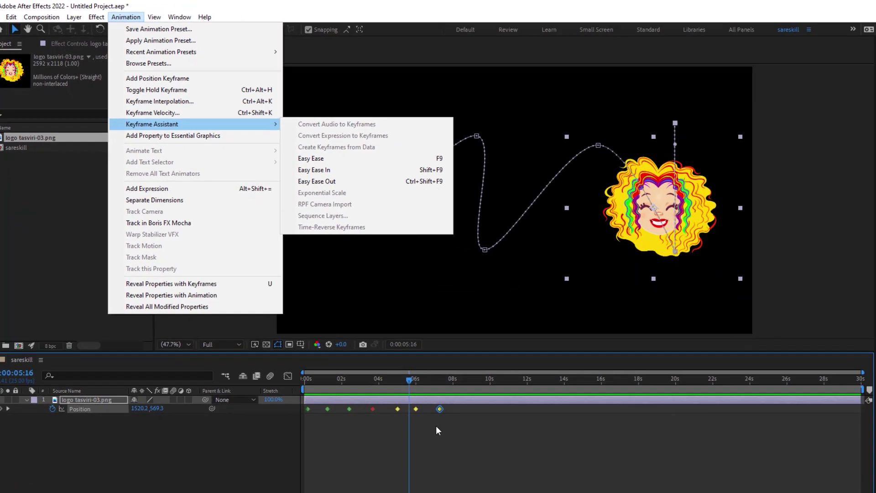
click(498, 274)
Step: Apply Easy Ease to the fourth Position keyframe, at 0:00:03:17, in the Graph Editor
drag(404, 370, 261, 365)
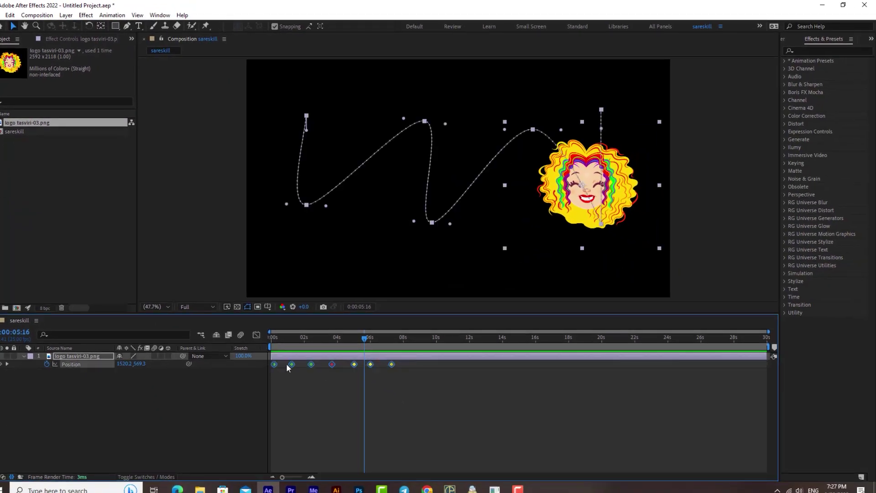
click(256, 335)
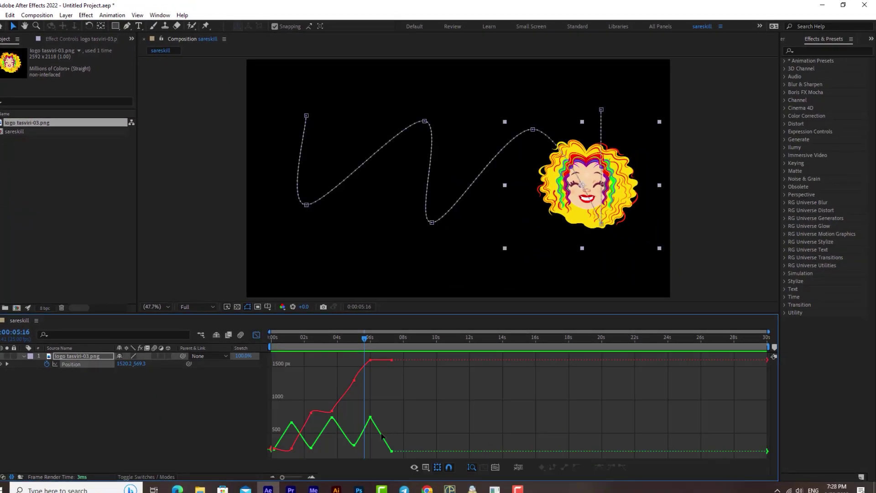
click(332, 417)
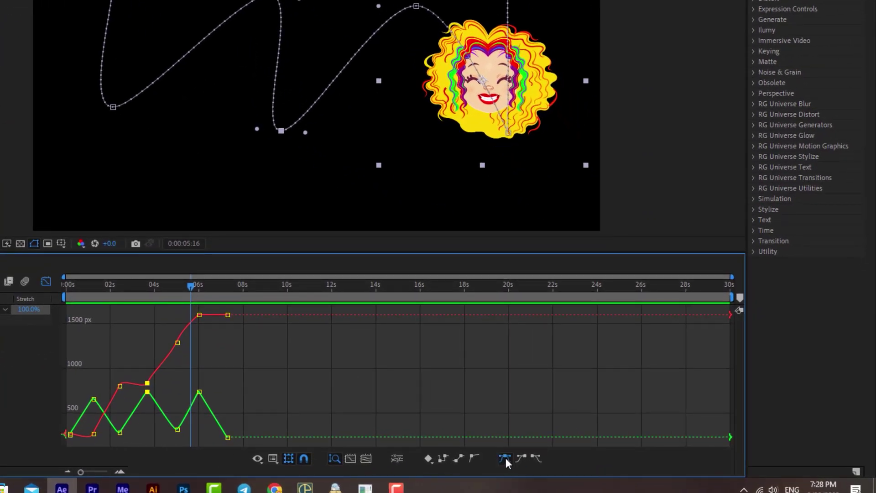
click(506, 458)
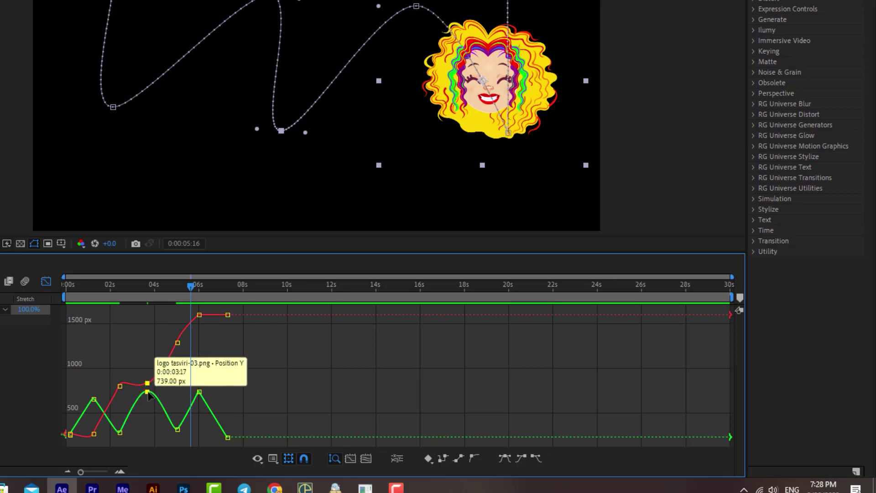
Step: Leave the Graph Editor and preview the motion around the eased fourth keyframe, starting from about 0:00:03:04
click(46, 281)
drag(146, 285, 134, 286)
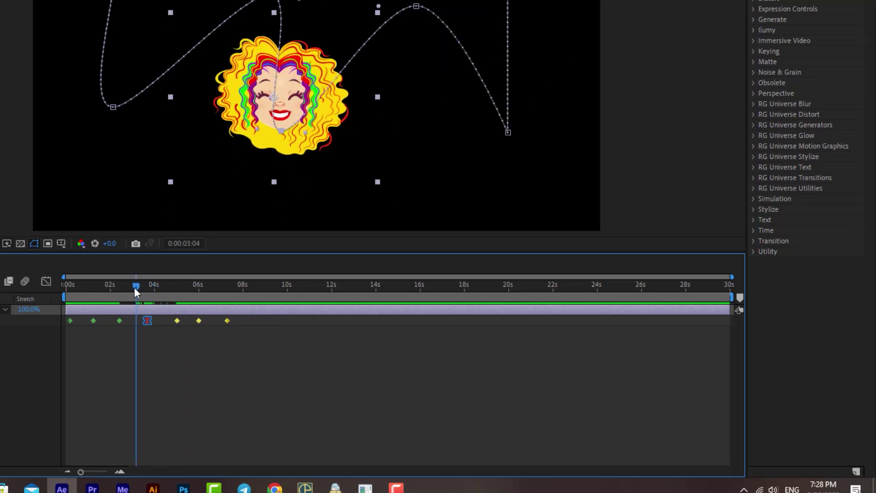
key(space)
key(space)
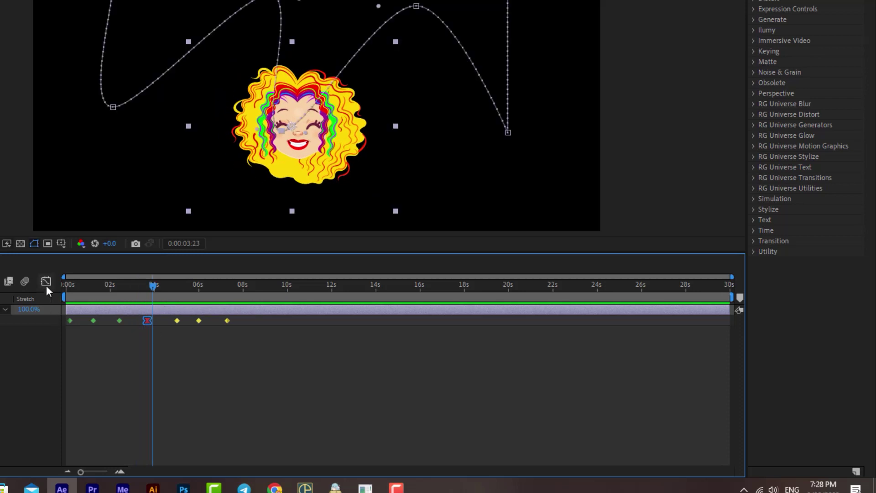
Step: Open the Graph Editor and apply Easy Ease to the sixth Position keyframe, at about 6 seconds
click(46, 281)
mouse_move(147, 393)
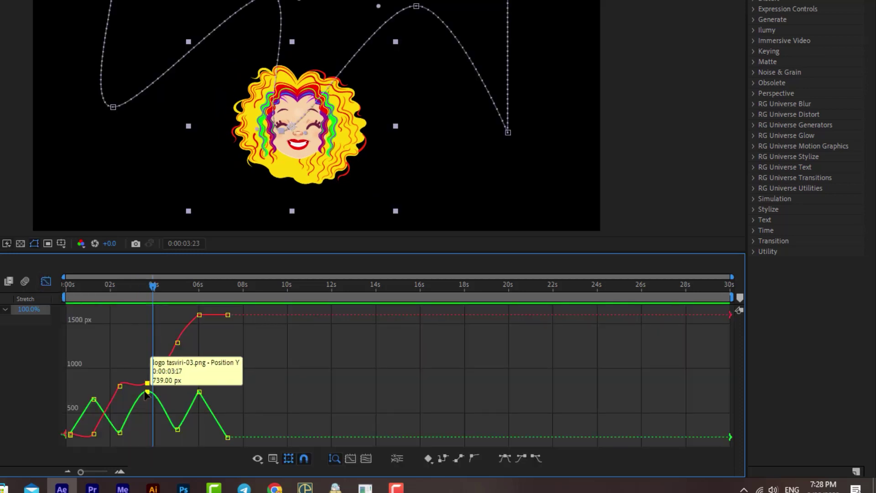
click(93, 398)
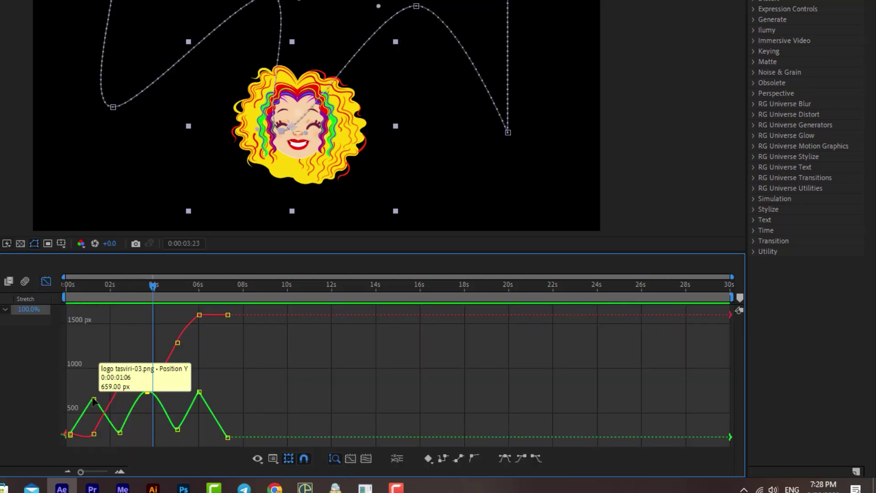
click(199, 392)
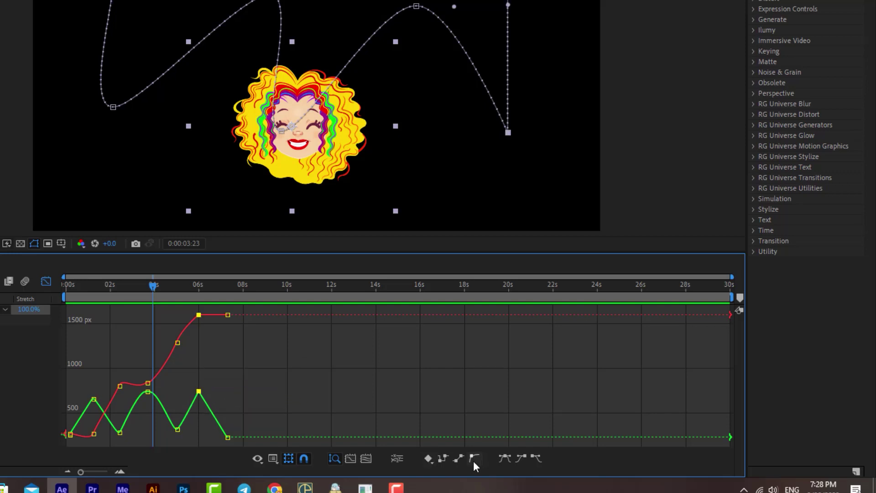
click(504, 458)
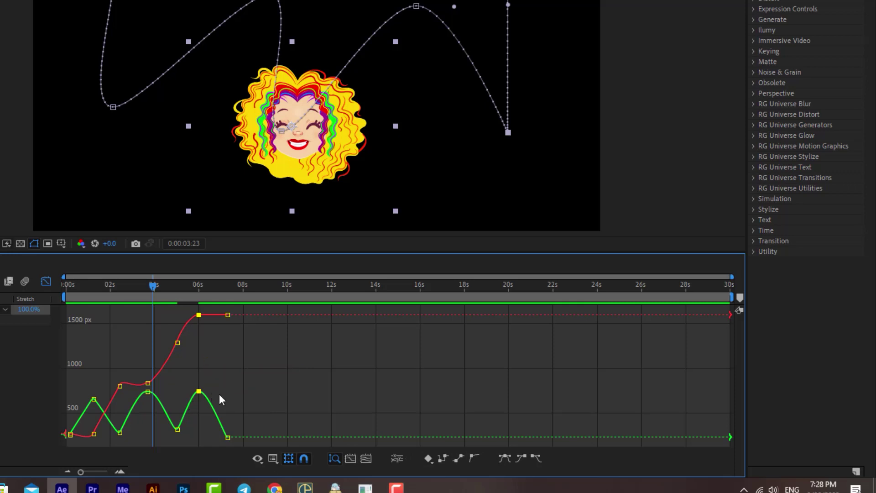
Step: Move the sixth keyframe to about 6.6 seconds and the third to 0:00:02:06 at about 917.8, 279.0, and apply Easy Ease to the third
mouse_move(198, 391)
mouse_down()
mouse_move(227, 392)
mouse_move(212, 391)
mouse_up()
drag(120, 386, 116, 375)
click(504, 458)
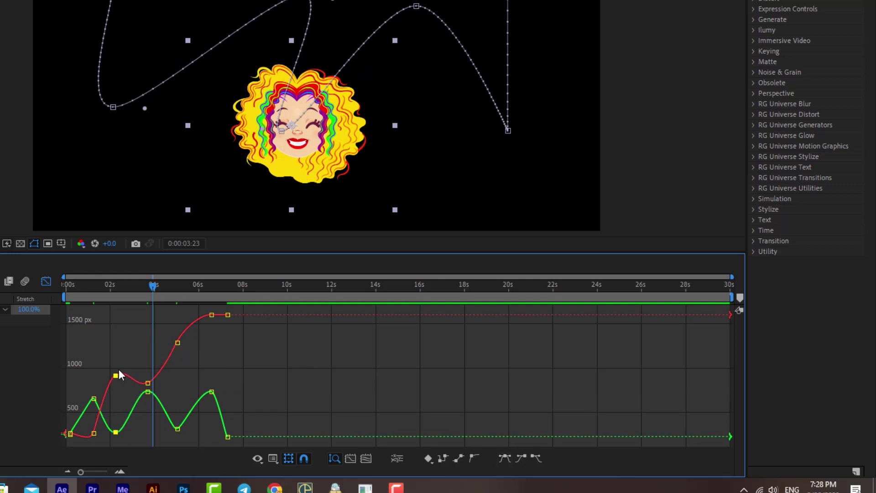
Step: Scrub the motion forward to 0:00:05:22 and review the edit options for the selected keyframe
drag(152, 286, 196, 286)
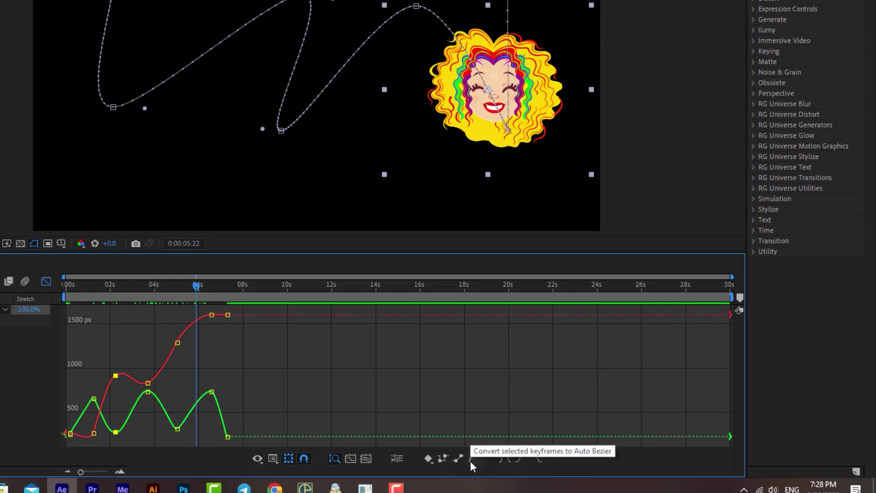
click(430, 459)
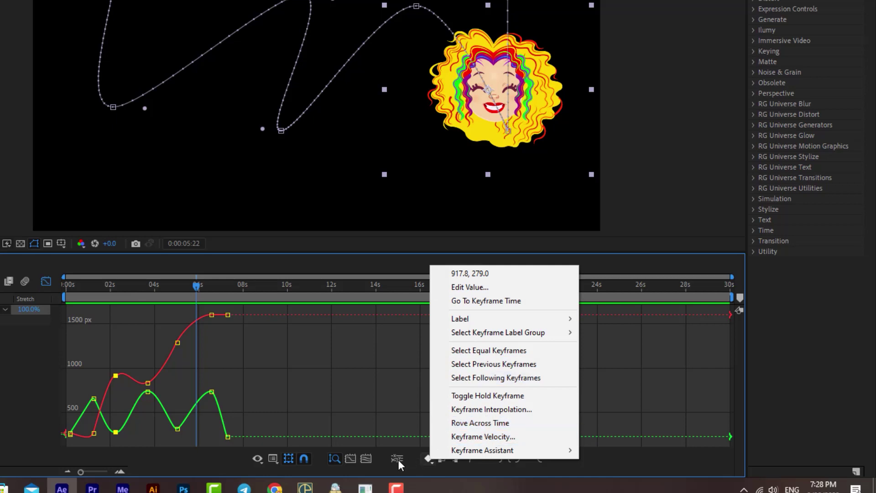
click(344, 404)
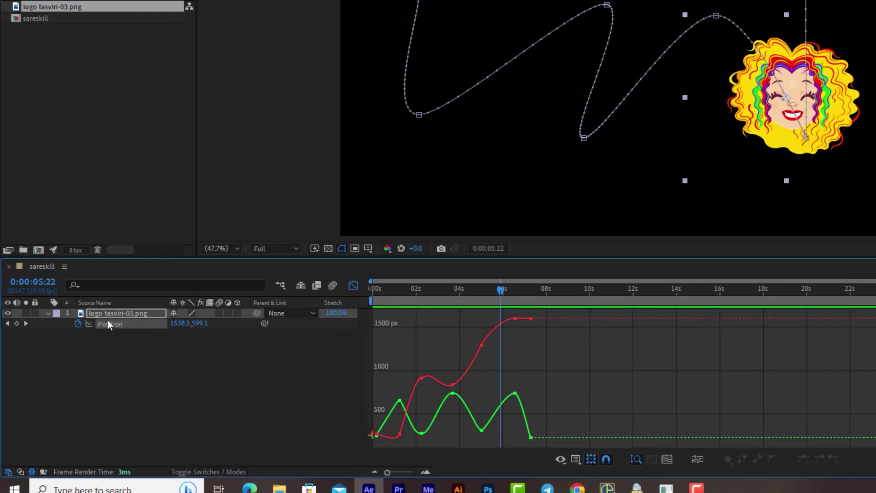
Step: Separate the logo's Position property into X and Y dimensions
click(136, 324)
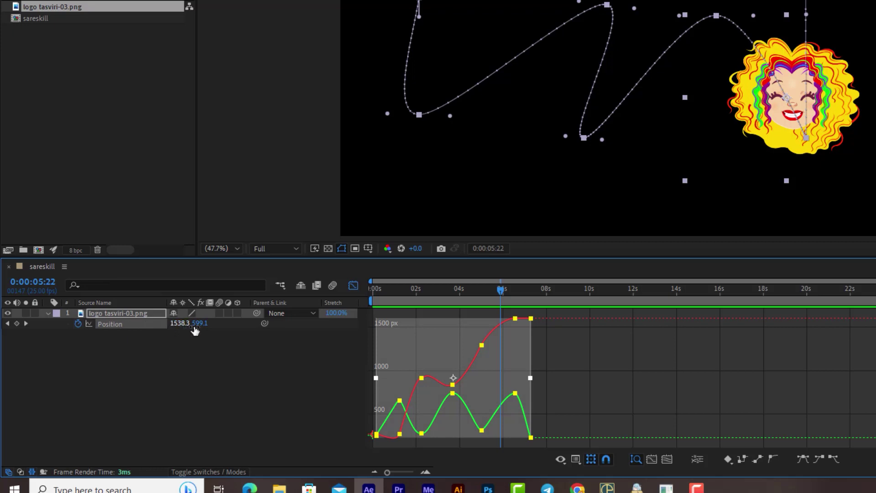
click(696, 458)
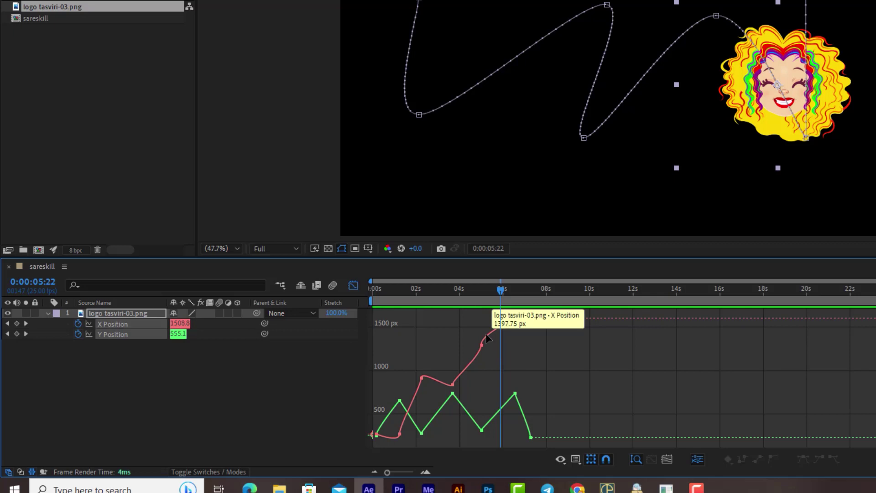
Step: Move the 5-second X keyframe to about 7.7 seconds, reshape the curve before it, and move the 6.6-second Y keyframe up and back to about 5.9 seconds
drag(482, 345, 540, 348)
drag(533, 318, 533, 339)
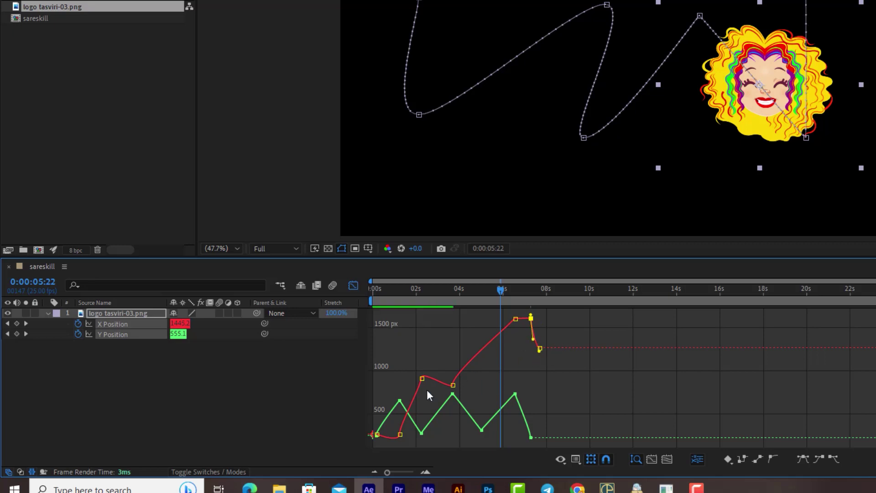
drag(516, 389, 502, 372)
mouse_move(499, 291)
mouse_down()
mouse_move(485, 294)
mouse_move(520, 294)
mouse_move(497, 292)
mouse_up()
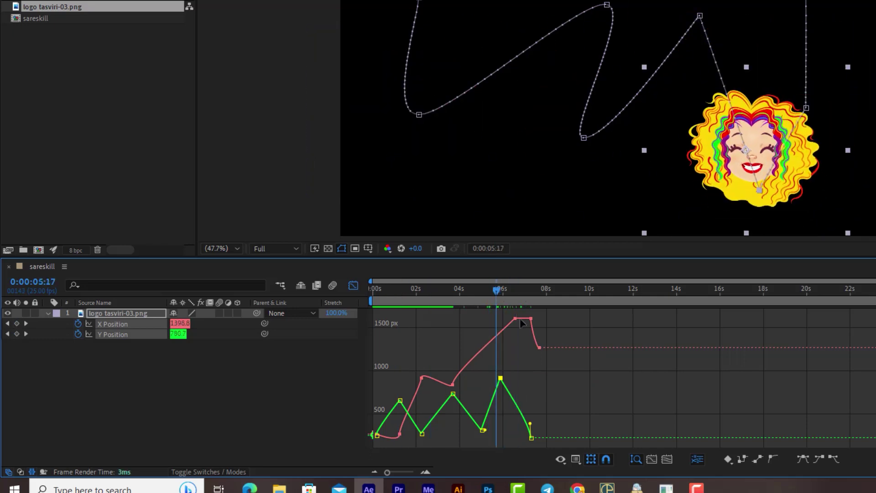
Step: Recombine the X and Y dimensions into one Position property and fit all graphs to the view
click(697, 459)
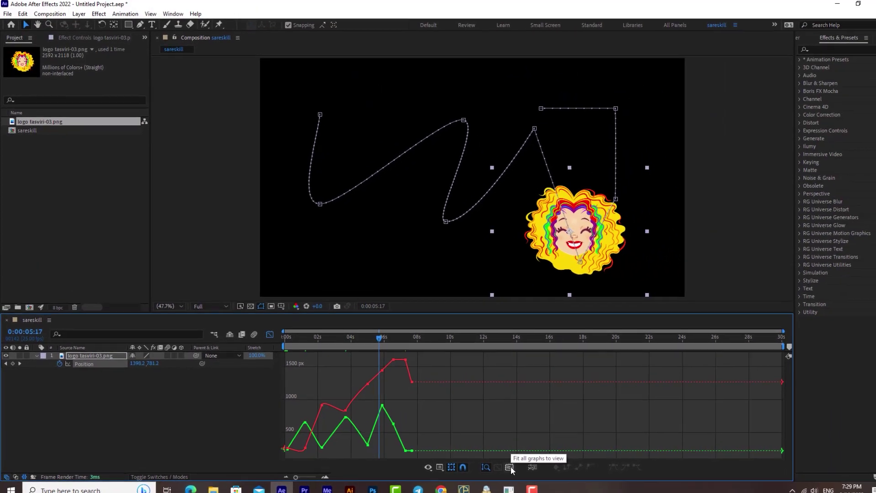
click(508, 466)
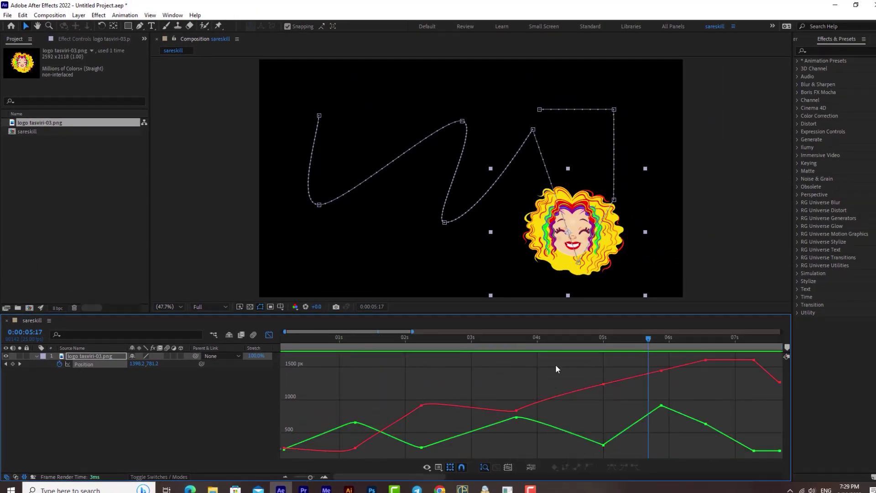
Step: Scrub the logo's motion back from 0:00:05:11 to 0:00:03:01, widen the visible time range, and go to the previous keyframe at 0:00:02:06
drag(652, 339, 616, 411)
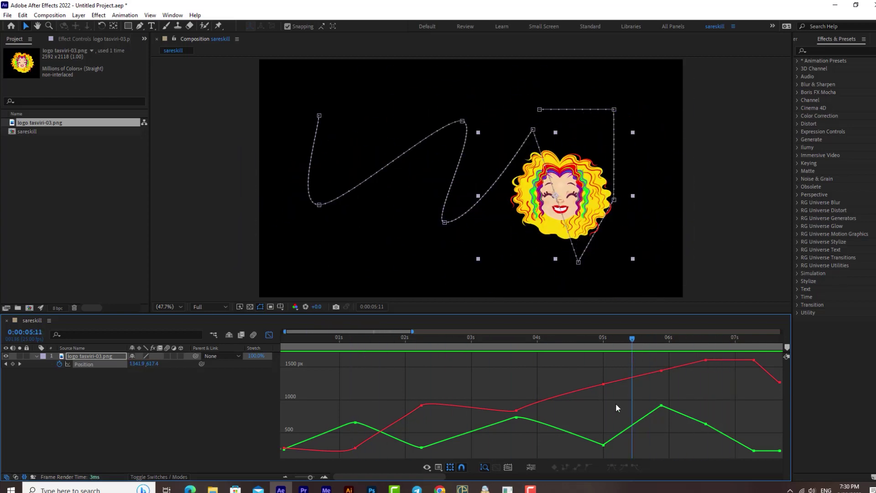
drag(633, 339, 520, 363)
drag(591, 369, 599, 394)
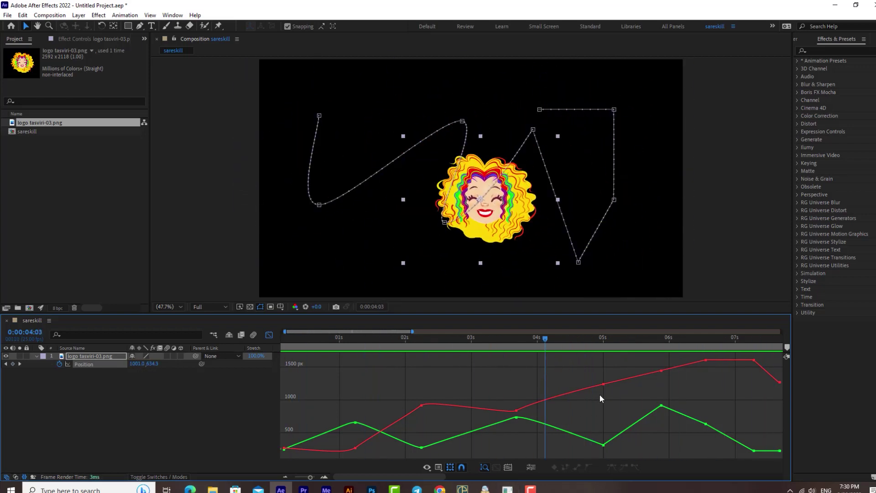
mouse_move(406, 348)
mouse_down()
mouse_move(712, 346)
mouse_move(415, 343)
mouse_up()
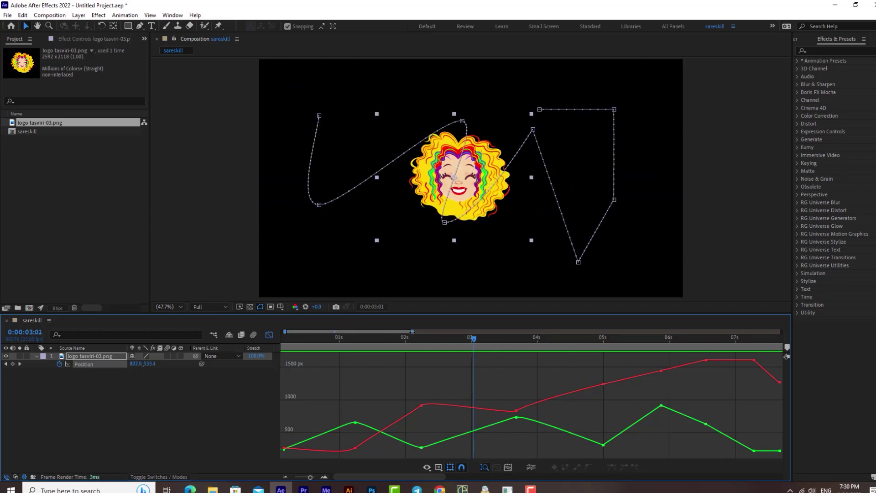
drag(412, 331, 493, 332)
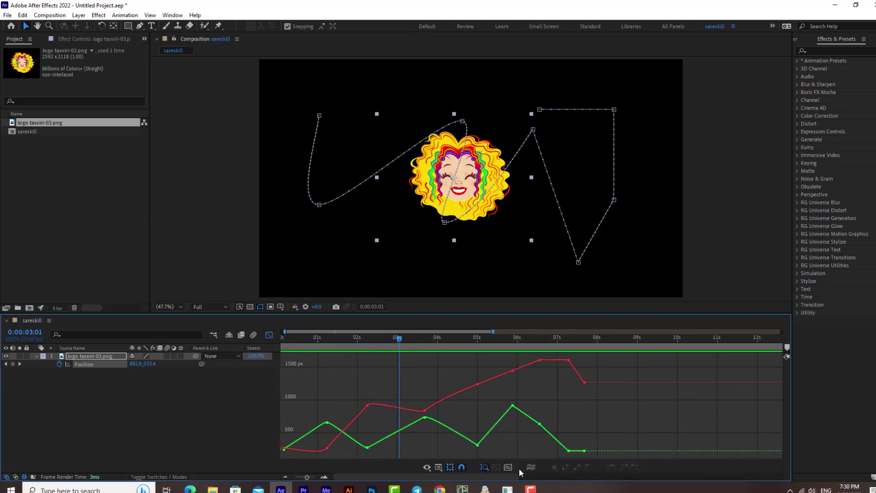
key(j)
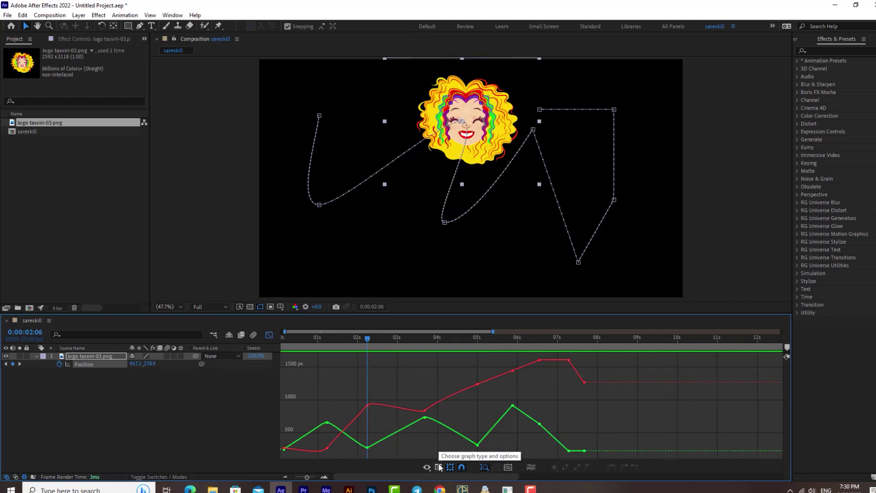
Step: Try the Auto-Select, Edit Value Graph and Edit Speed Graph types for the Position curves, ending on the speed graph
click(439, 467)
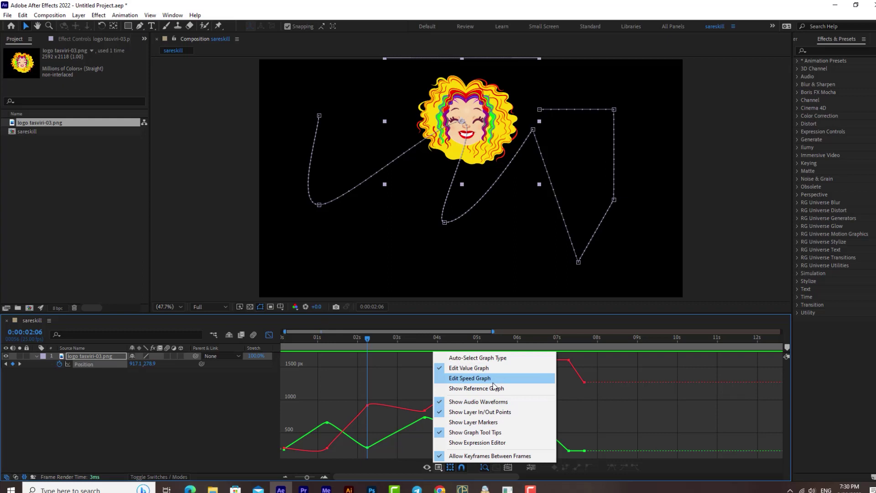
click(463, 359)
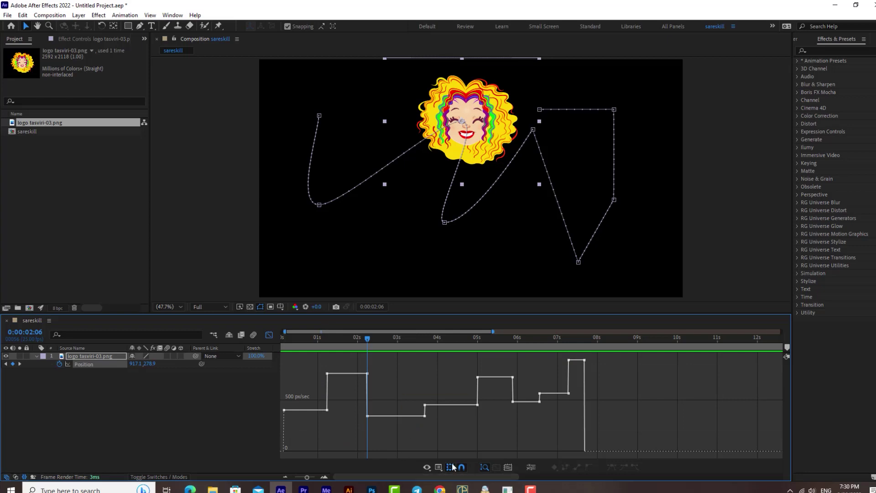
click(452, 466)
click(463, 357)
click(450, 467)
click(460, 366)
click(449, 467)
click(459, 377)
Step: Show the reference graph, switch to editing the value graph, and hide the reference graph again
click(444, 467)
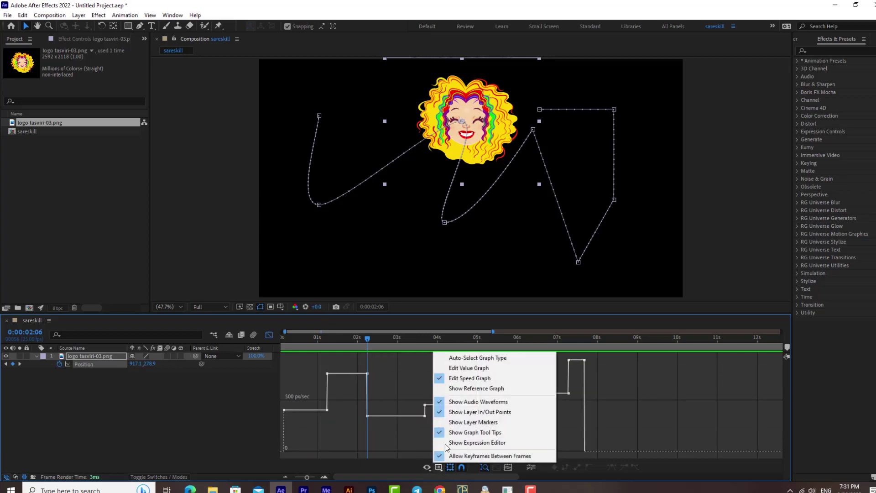
click(480, 390)
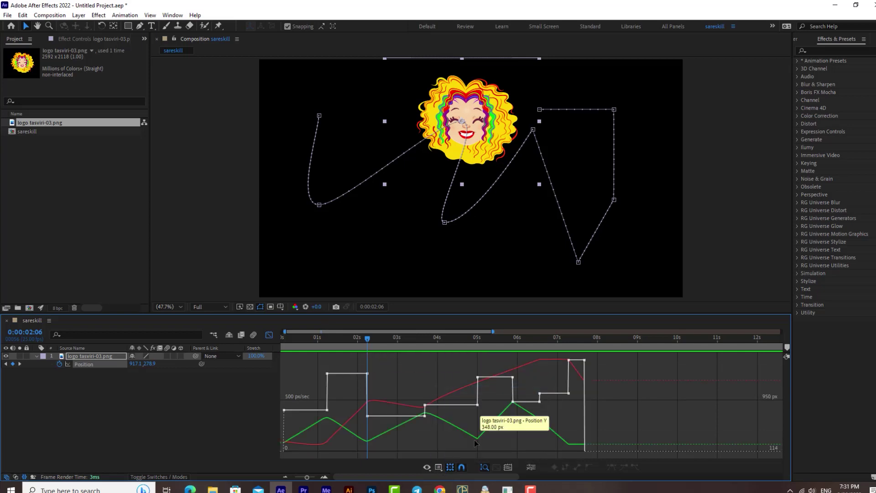
click(438, 468)
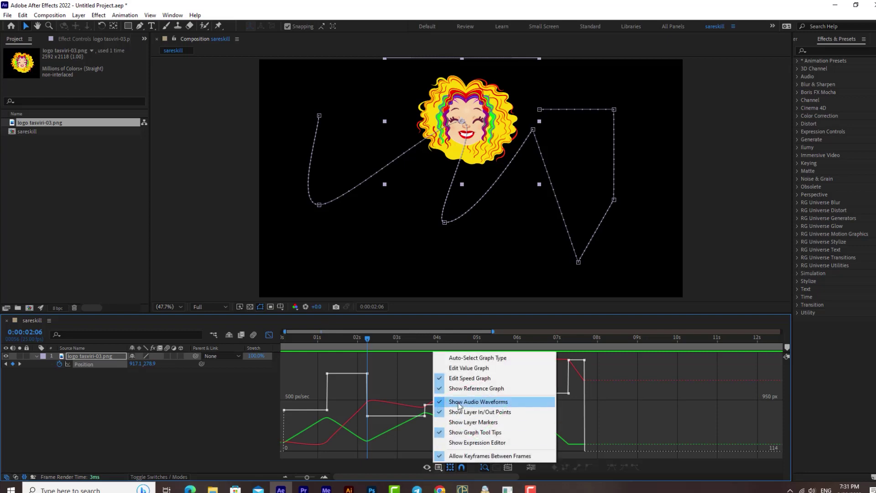
click(456, 368)
click(438, 468)
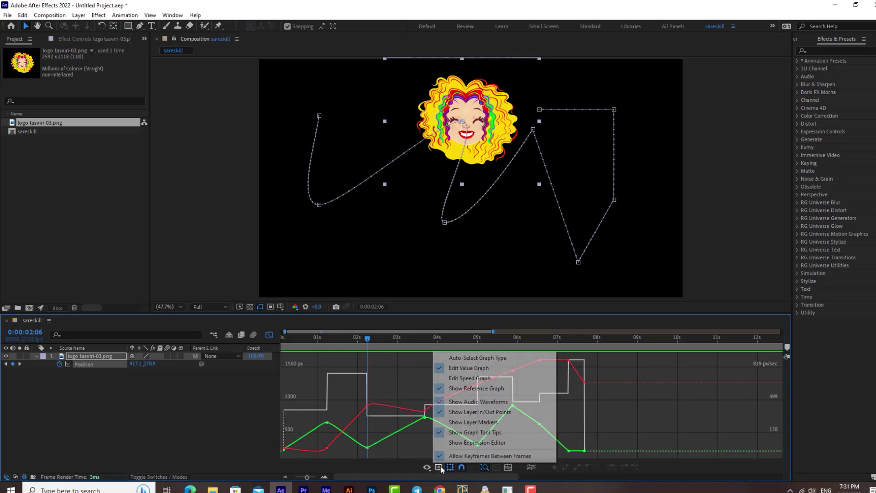
click(456, 391)
Step: Turn the Show Layer Markers graph option on and off again
click(438, 467)
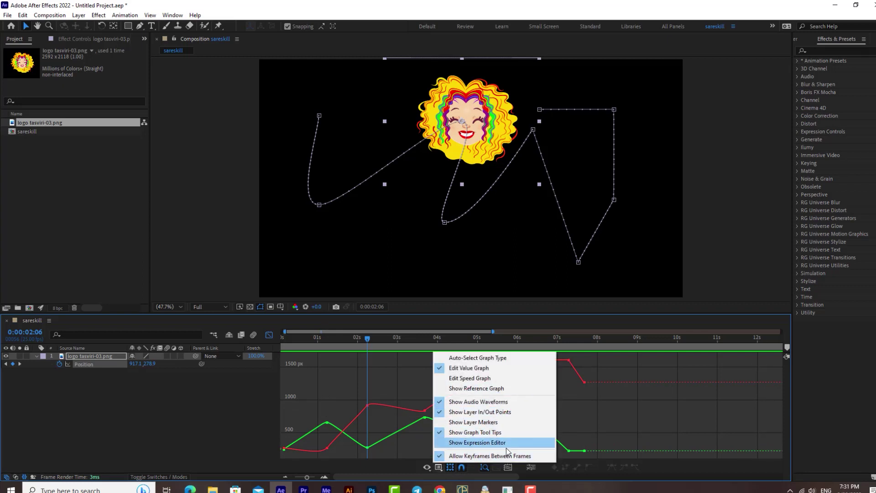
click(465, 425)
click(438, 468)
click(458, 427)
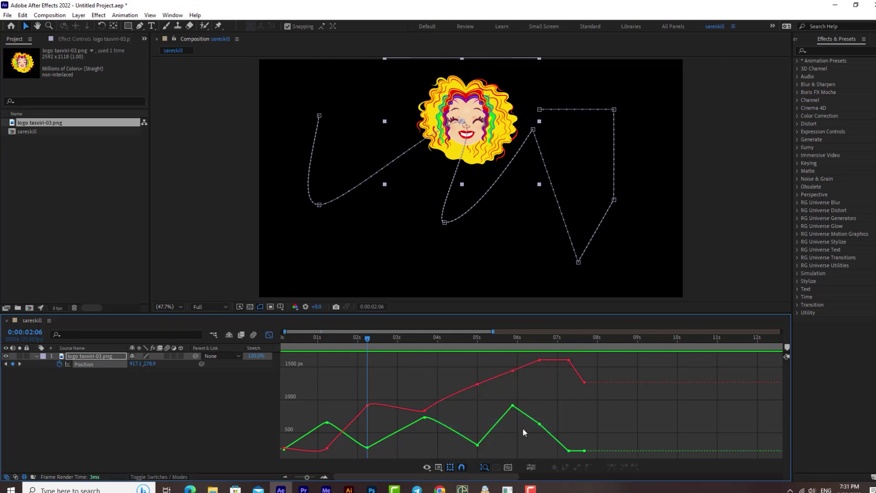
Step: Apply Easy Ease to the third through seventh Position keyframes in the keyframe view and check their curves in the Graph Editor
drag(376, 343, 406, 360)
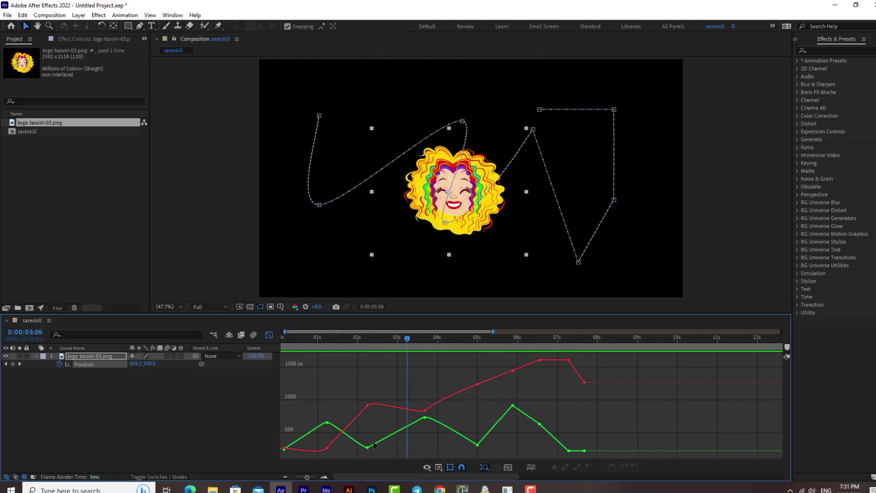
click(269, 336)
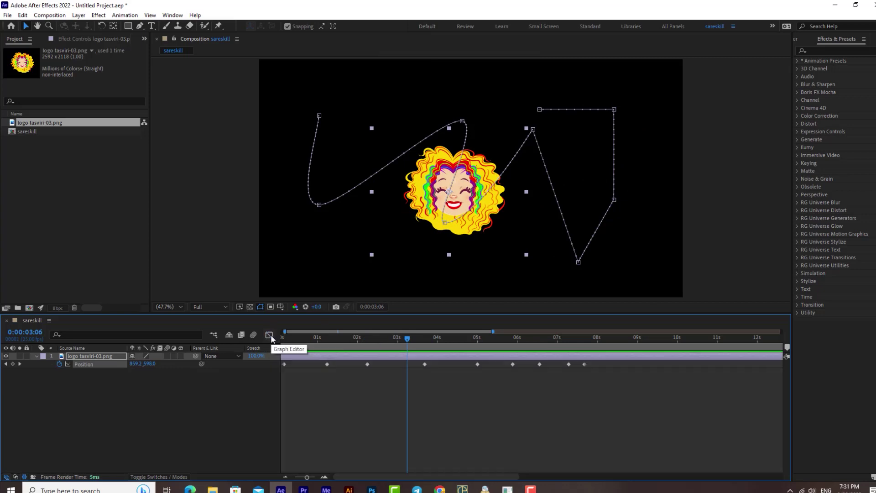
drag(562, 387, 357, 365)
right_click(477, 364)
mouse_move(508, 359)
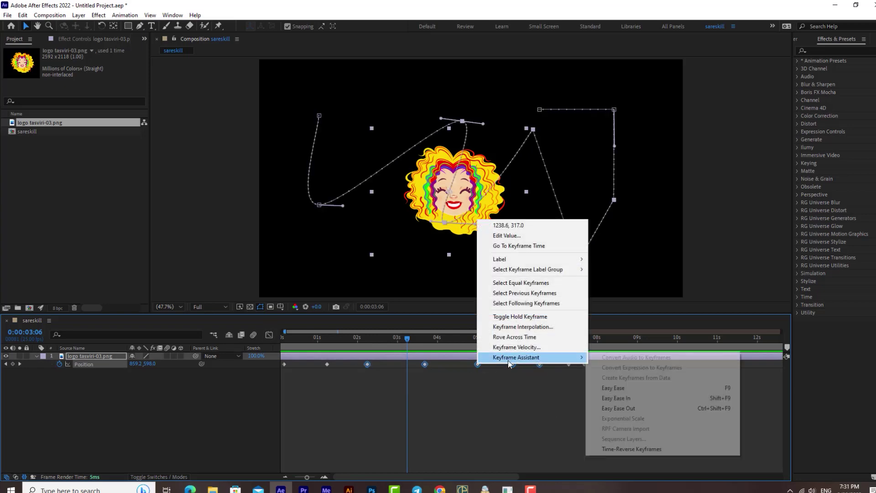
click(643, 388)
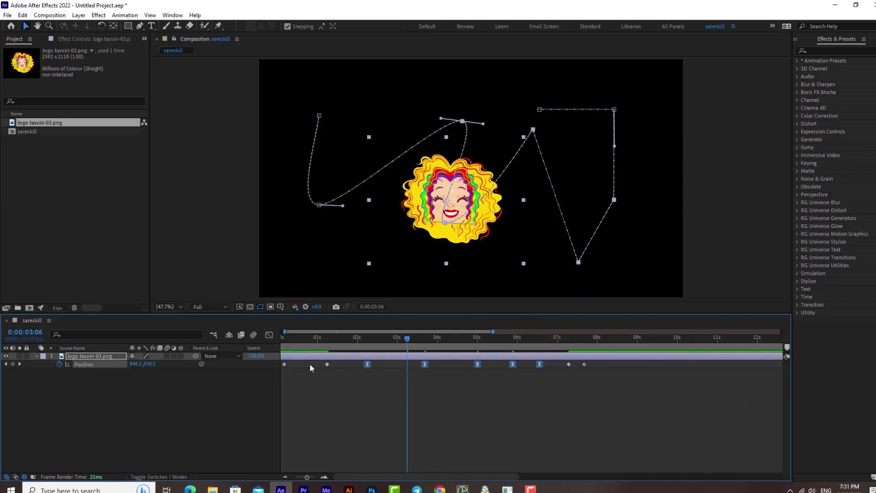
click(265, 335)
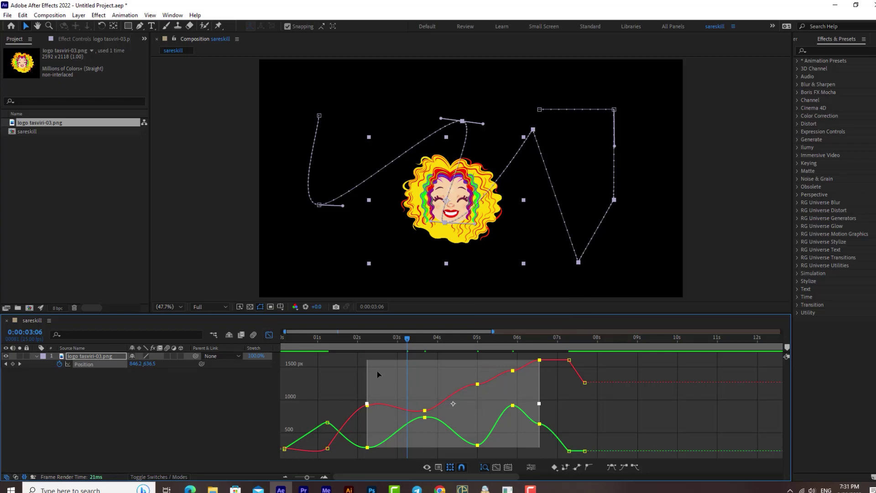
click(268, 336)
Step: Convert the second Position keyframe to a Hold keyframe and check its curve in the Graph Editor
click(330, 365)
click(326, 363)
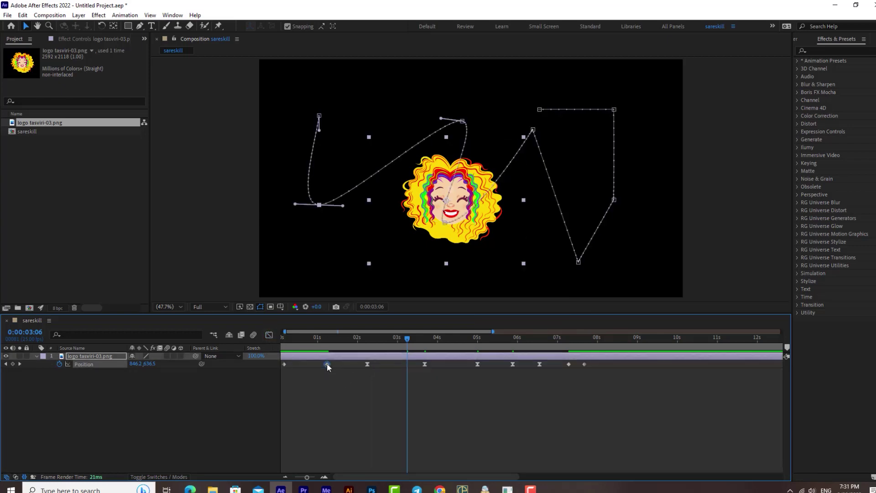
right_click(327, 364)
mouse_move(350, 361)
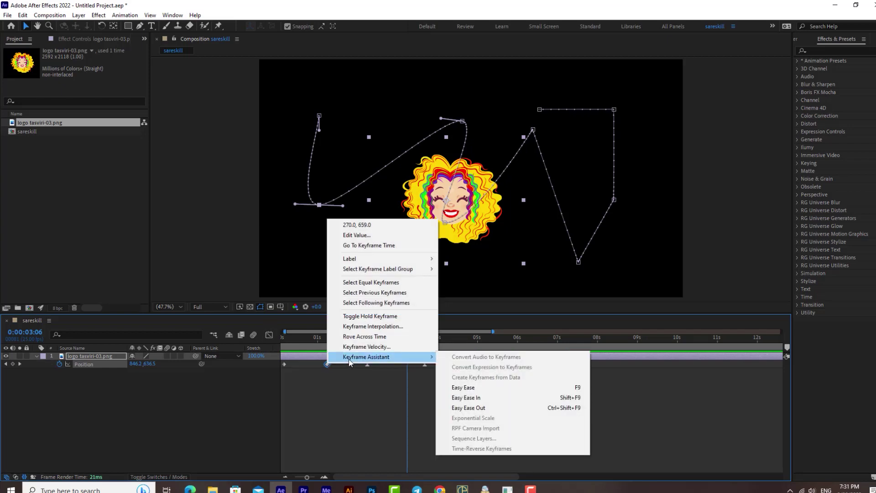
click(369, 316)
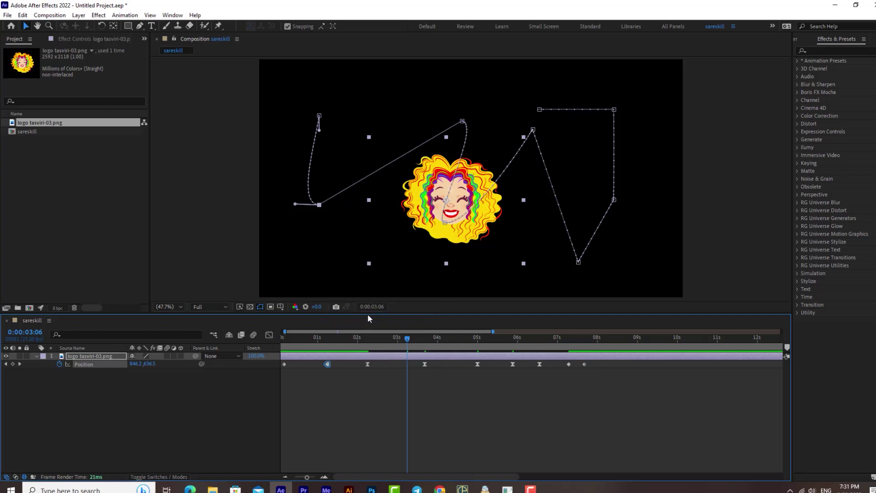
click(268, 334)
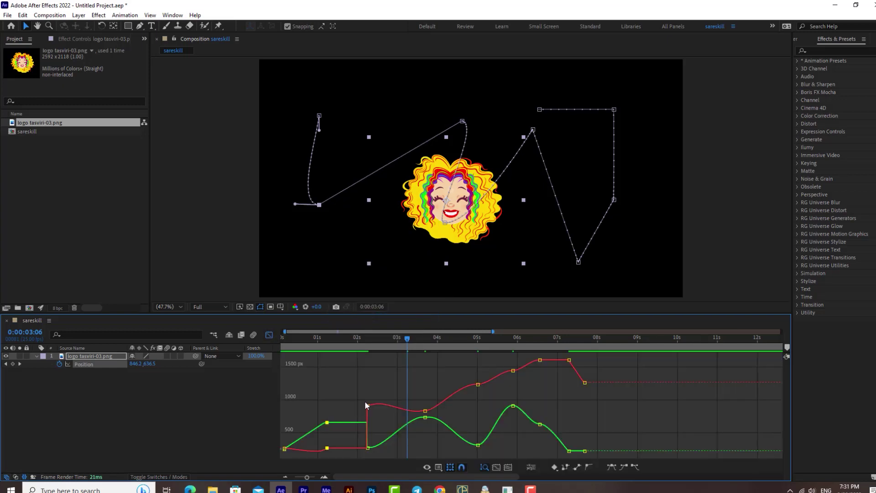
click(269, 335)
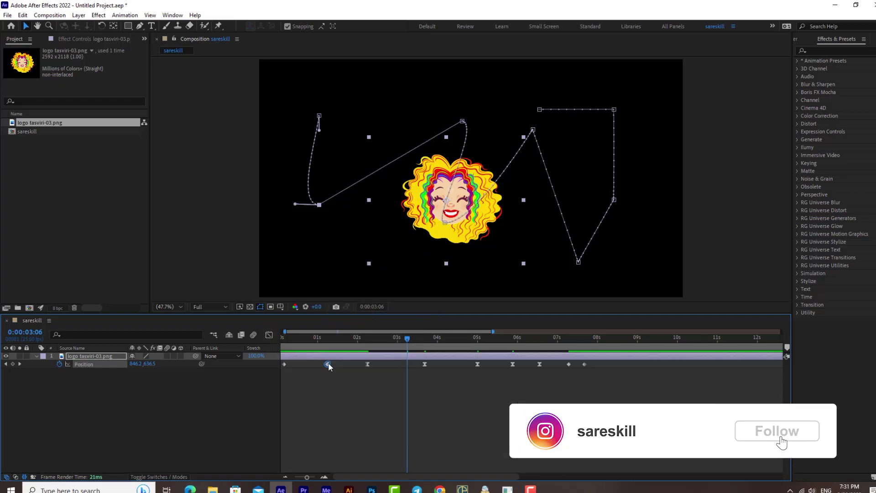
Step: At 0:00:01:06, adjust the second keyframe's Y Position to 739 in the Graph Editor and shift the third keyframe to about 0:00:02:04
drag(407, 338, 327, 338)
click(269, 335)
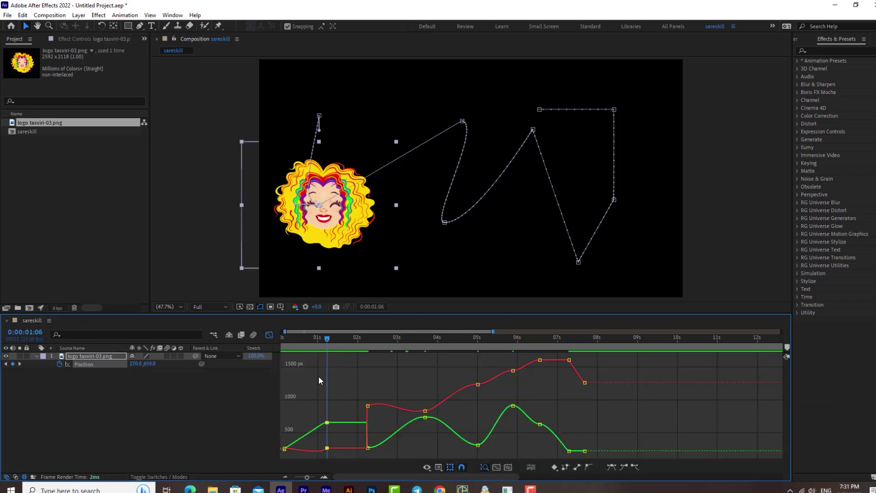
mouse_move(327, 422)
mouse_down()
mouse_move(328, 407)
mouse_move(327, 417)
mouse_up()
click(368, 405)
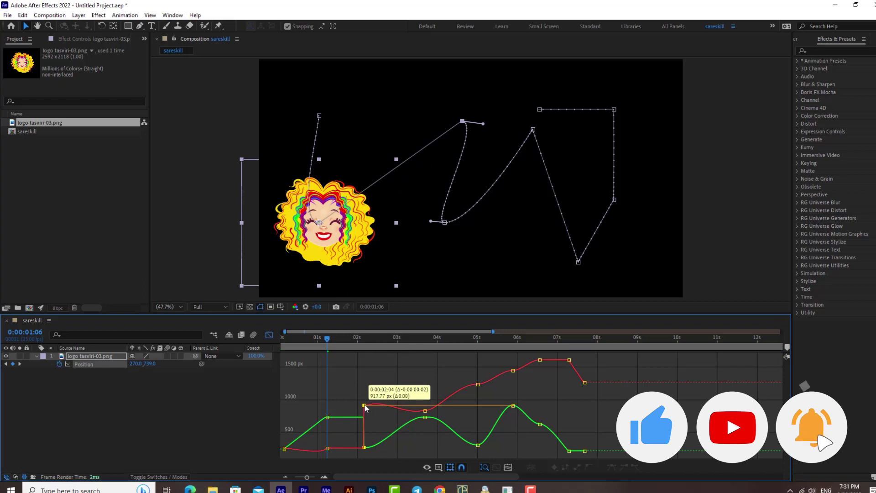